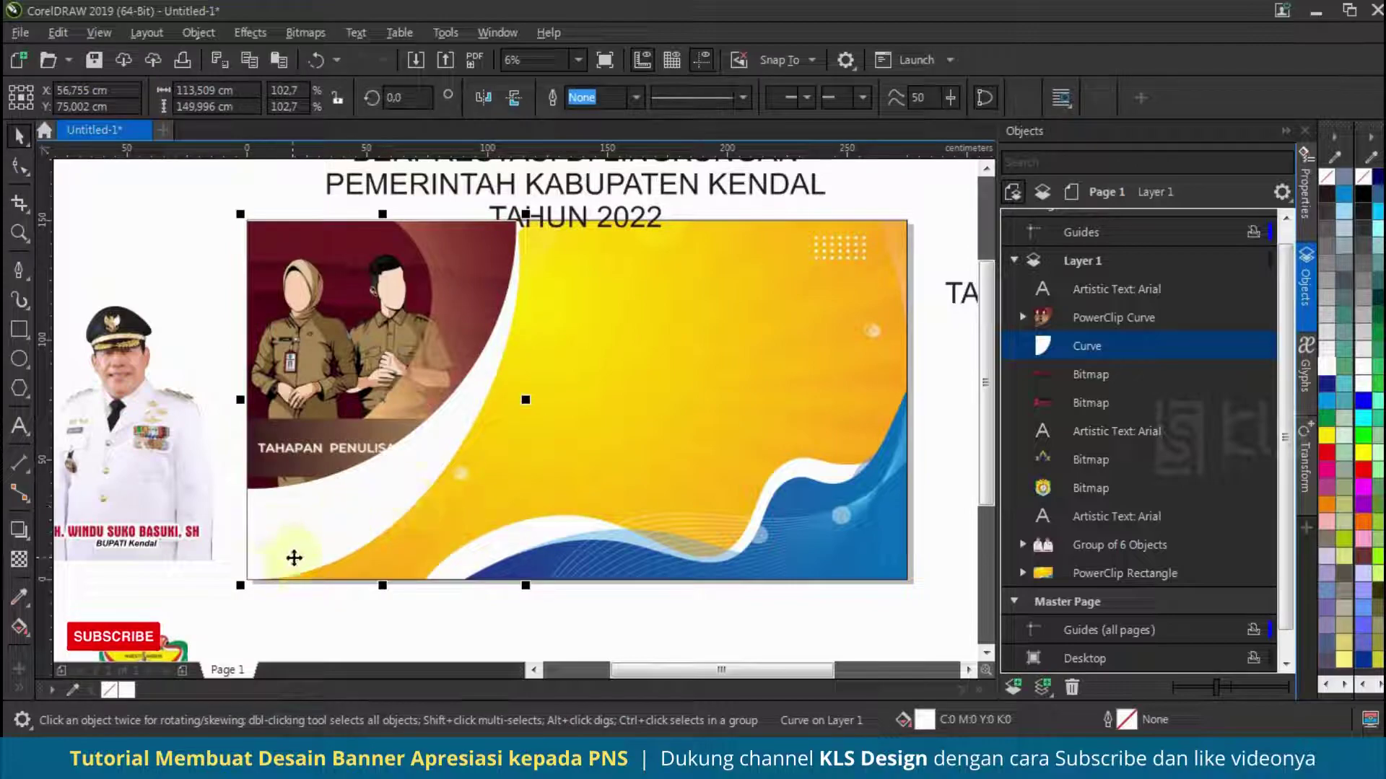
Duplicate the white curve beside the officers' picture and reshape the copy into a narrower band by raising its lower-left node.
key("ctrl+v")
left_click_drag(1112, 290, 1118, 373)
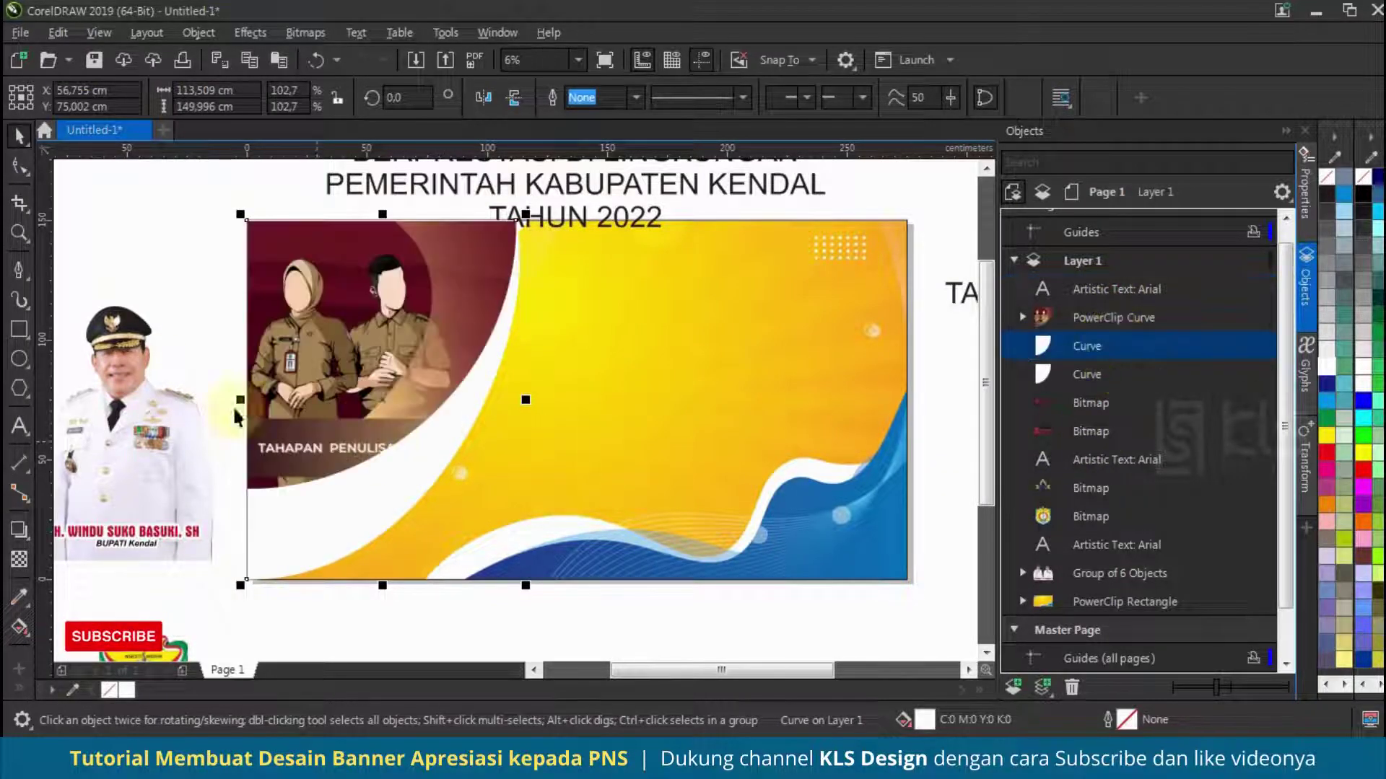
left_click(19, 166)
left_click_drag(247, 580, 247, 529)
left_click_drag(541, 339, 528, 345)
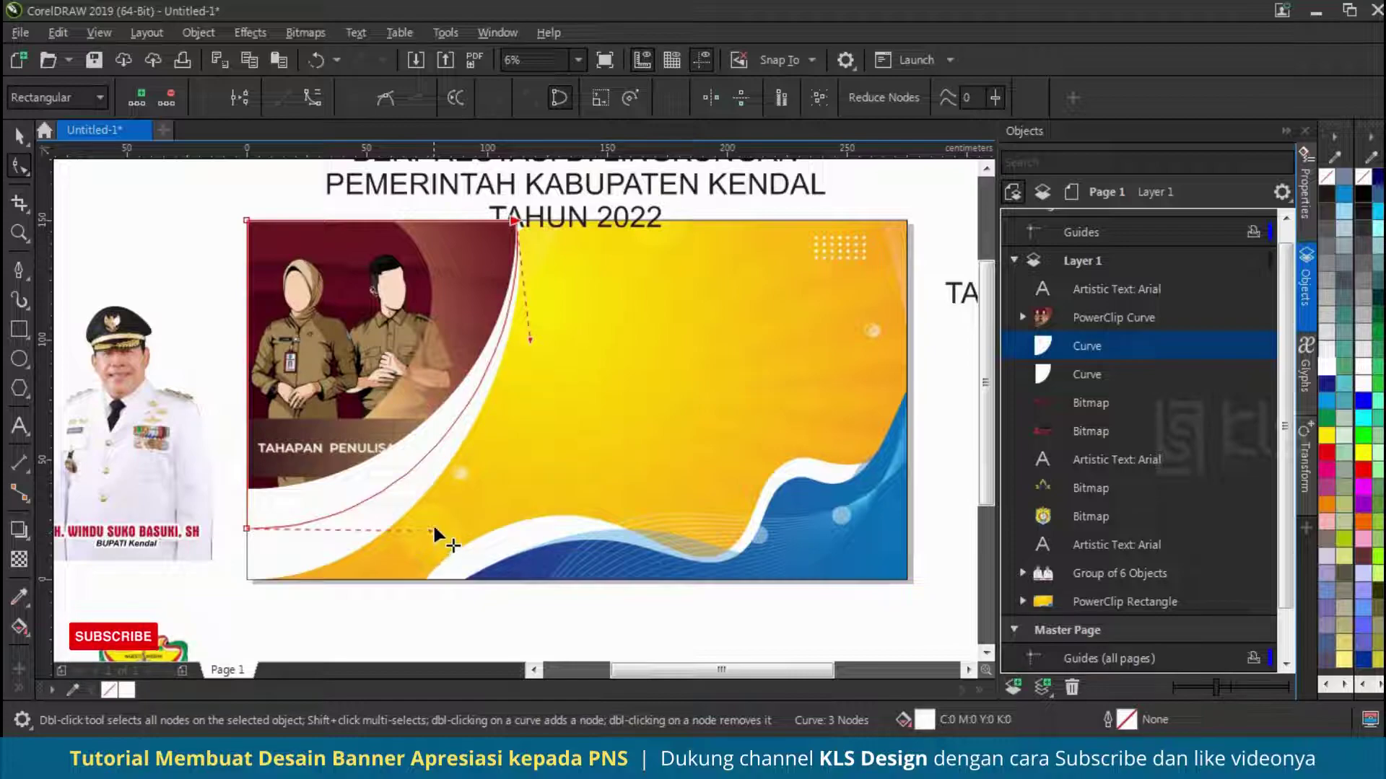
Fill the larger curve behind the white band with the blue from the document palette.
left_click(20, 135)
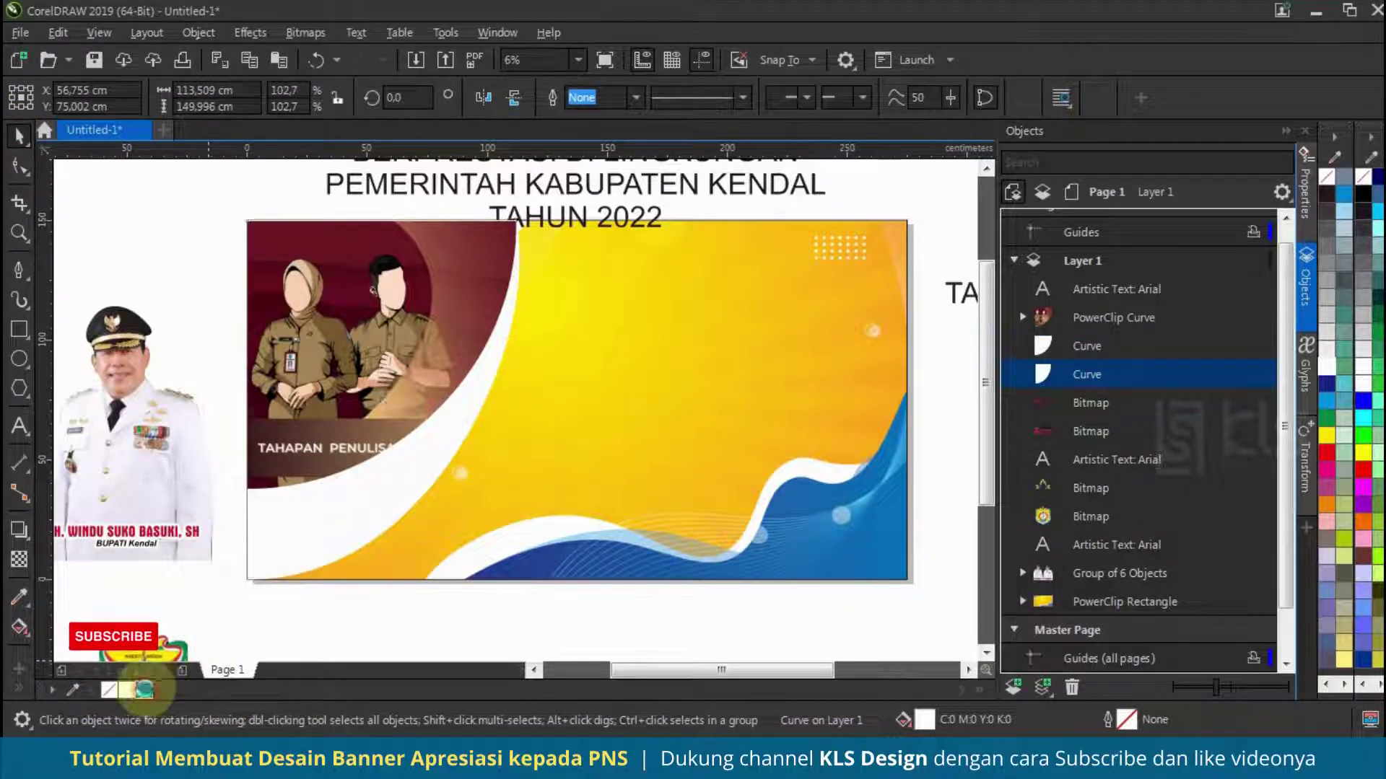
left_click(144, 690)
scroll(813, 393, "down", 2)
key("Escape")
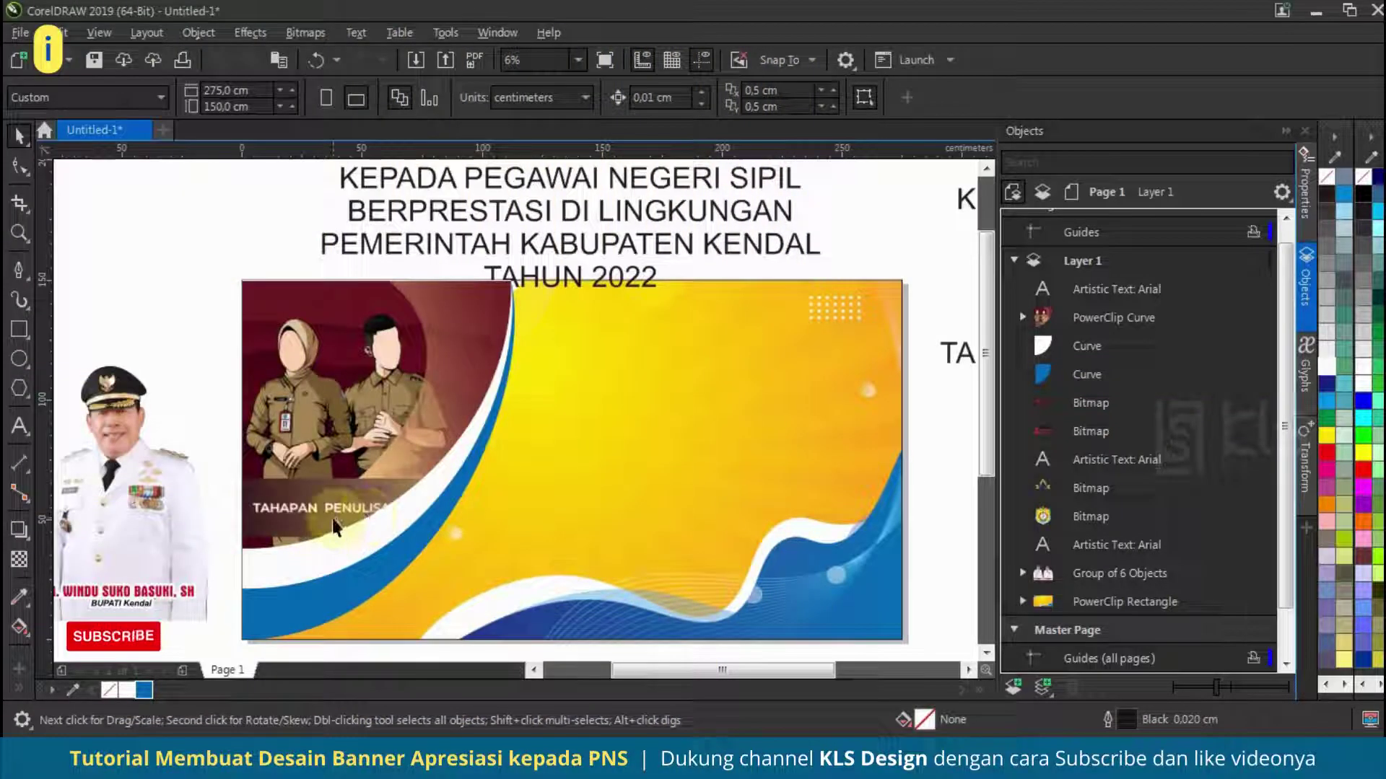
Draw a rectangle about 90 by 24 cm over the caption strip at the foot of the officers' picture.
scroll(433, 462, "up", 2)
left_click(20, 329)
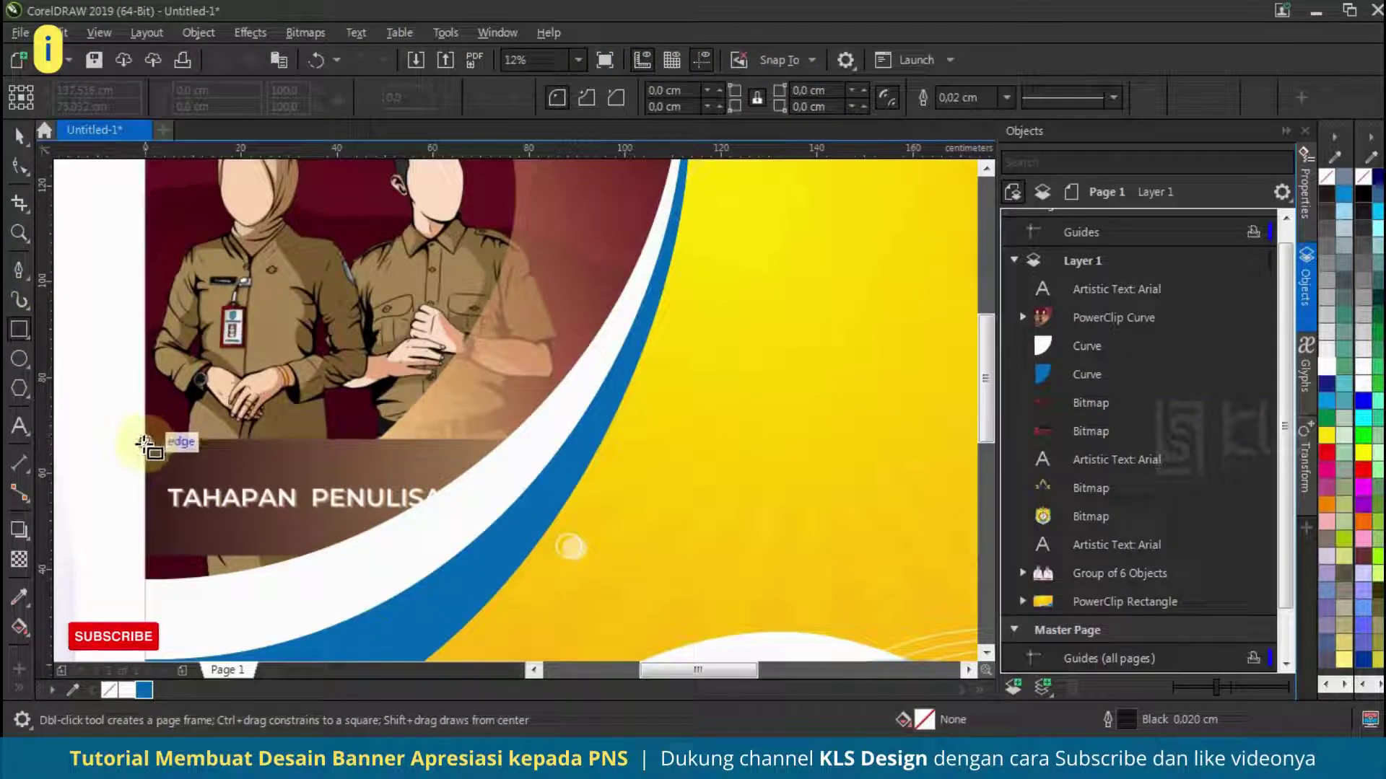
left_click_drag(145, 443, 580, 554)
scroll(298, 482, "down", 2)
Sample the orange from the banner background, fill the rectangle with it and remove its outline.
left_click(75, 691)
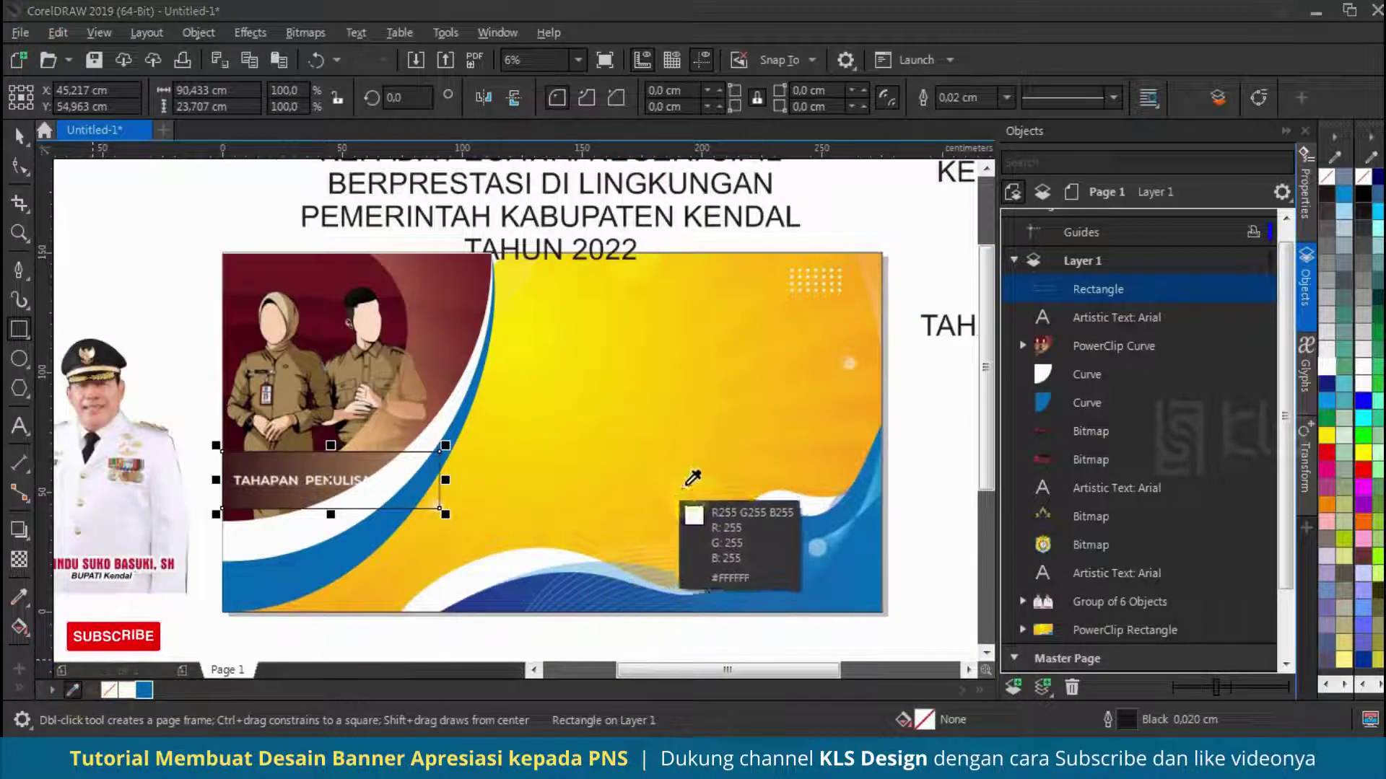
left_click(780, 403)
left_click(163, 690)
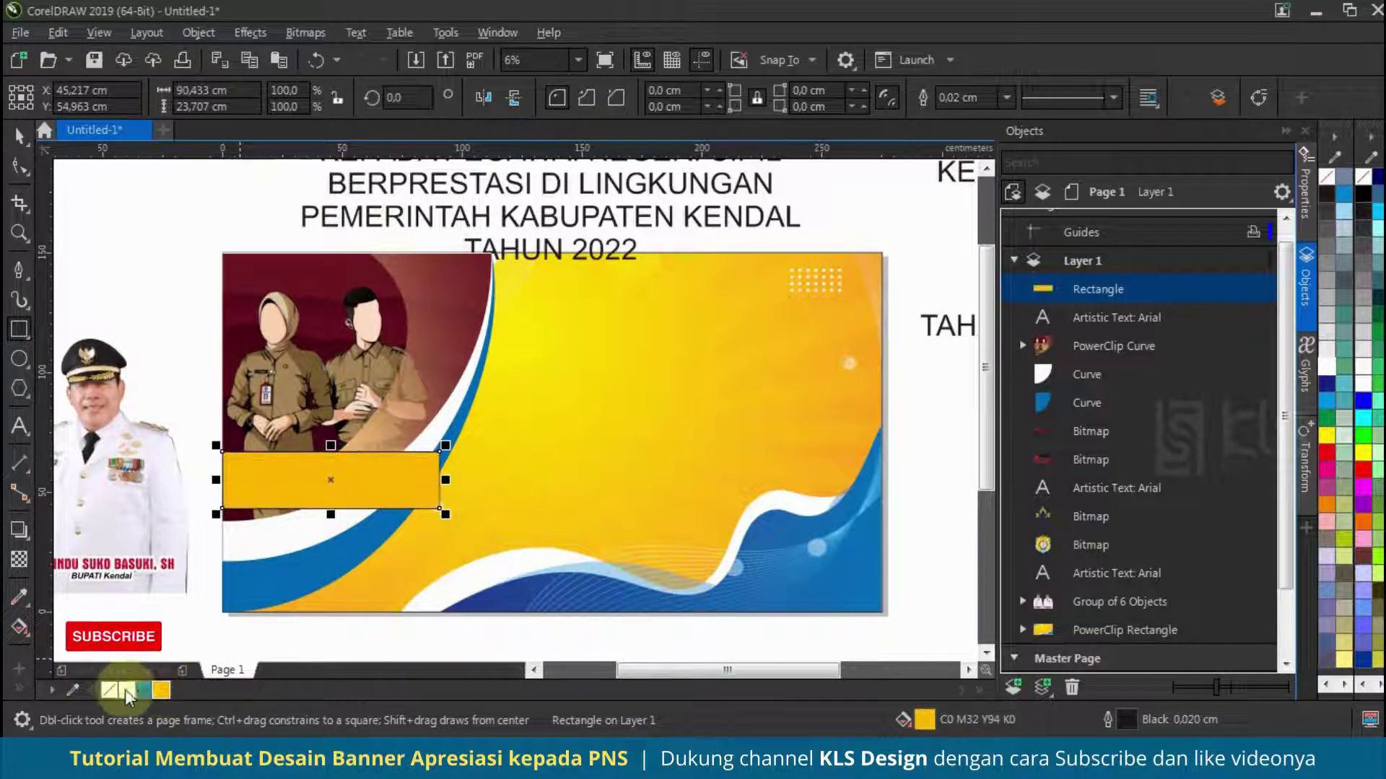
right_click(112, 692)
Stretch the rectangle's upper and lower edges slightly so it is about 24.4 cm tall and covers the caption strip.
scroll(340, 479, "up", 2)
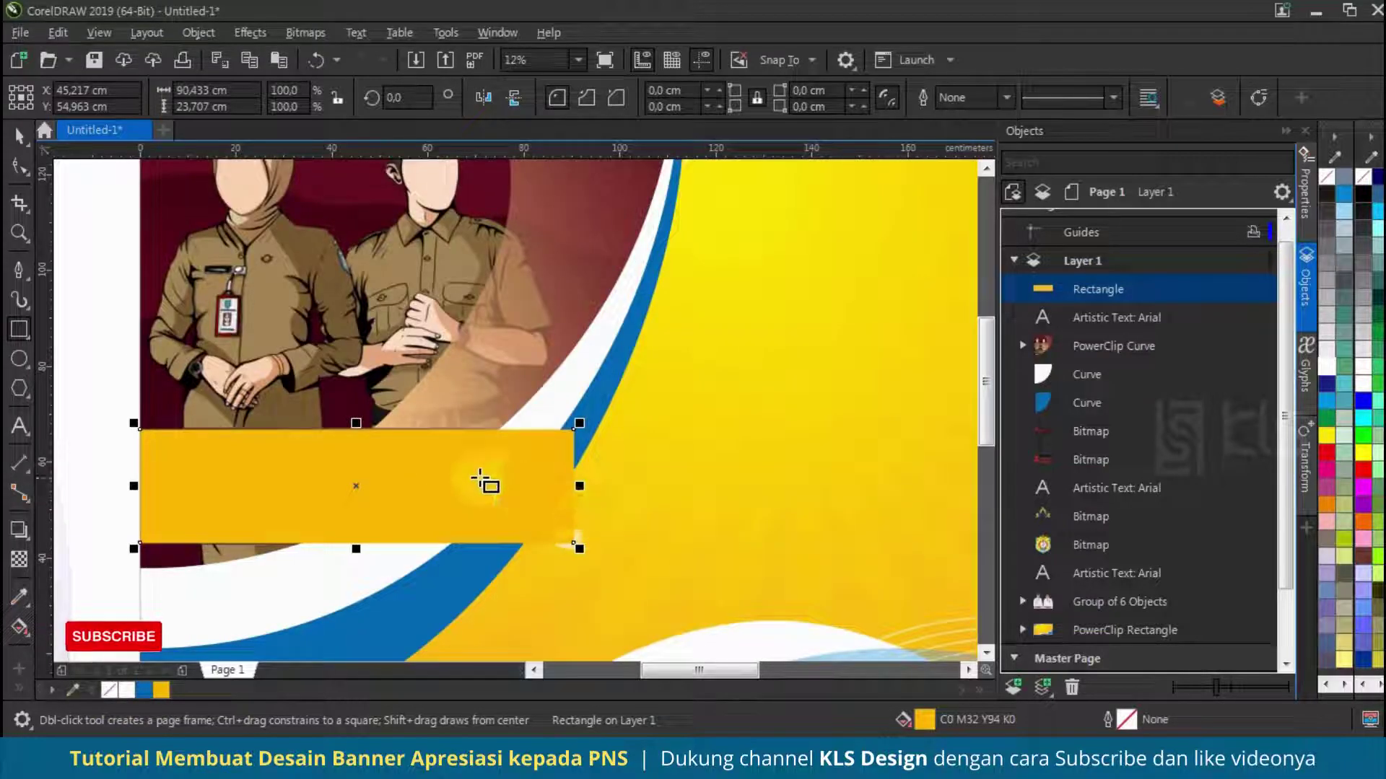
scroll(480, 480, "up", 3)
left_click_drag(564, 433, 566, 416)
scroll(240, 477, "down", 3)
scroll(588, 482, "up", 2)
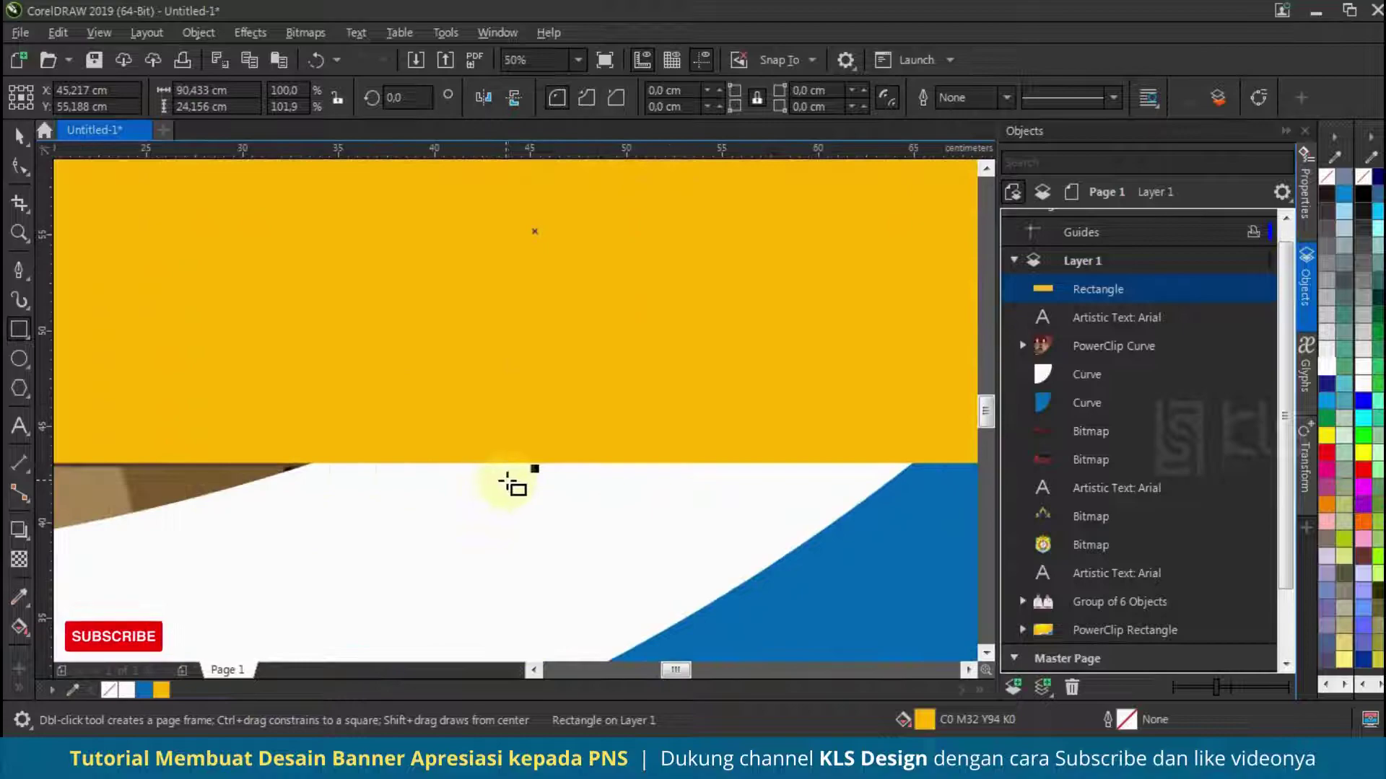
left_click_drag(551, 462, 495, 486)
scroll(495, 485, "down", 2)
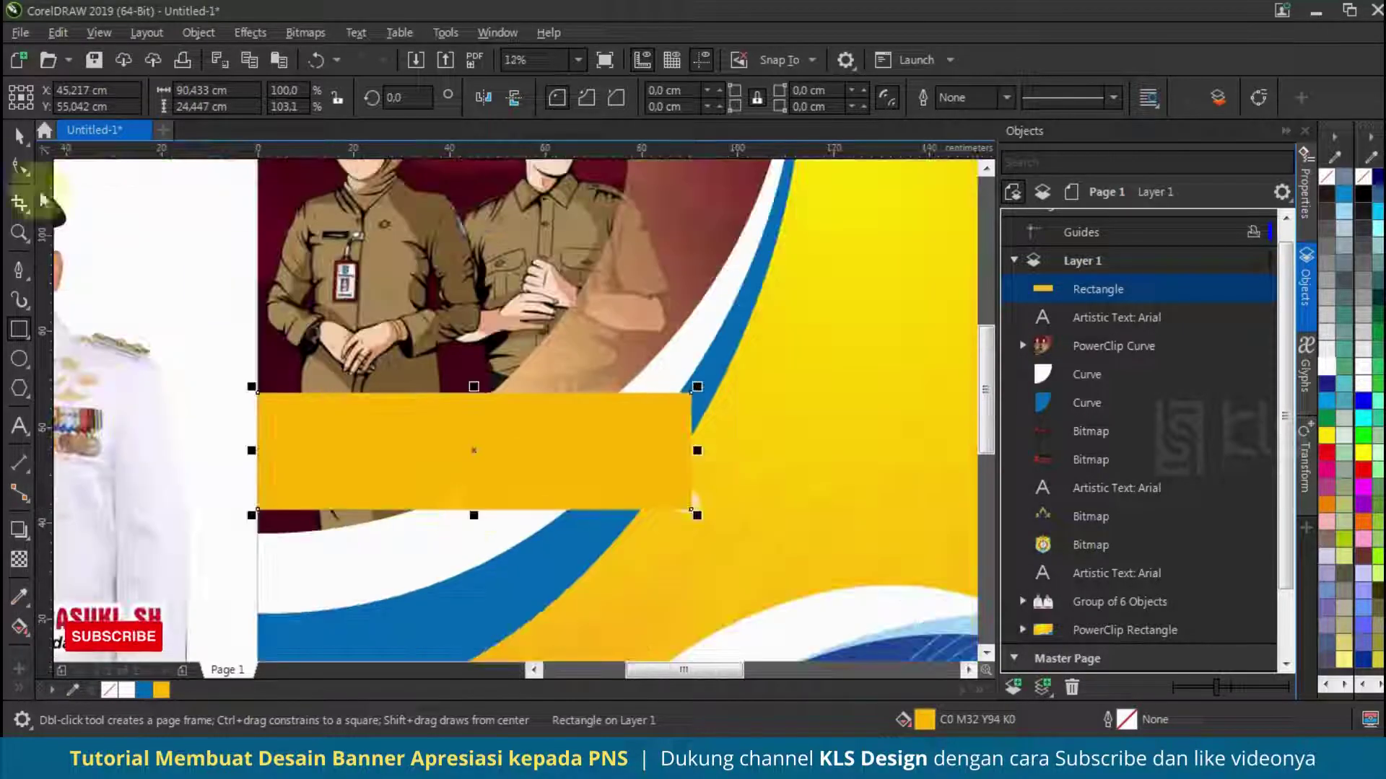
Round the rectangle's two right-hand corners fully, to a radius of 12.224 cm.
left_click(20, 168)
left_click(691, 509)
left_click_drag(691, 510, 601, 510)
left_click(691, 394)
left_click_drag(691, 394, 621, 346)
left_click(19, 137)
scroll(409, 498, "down", 1)
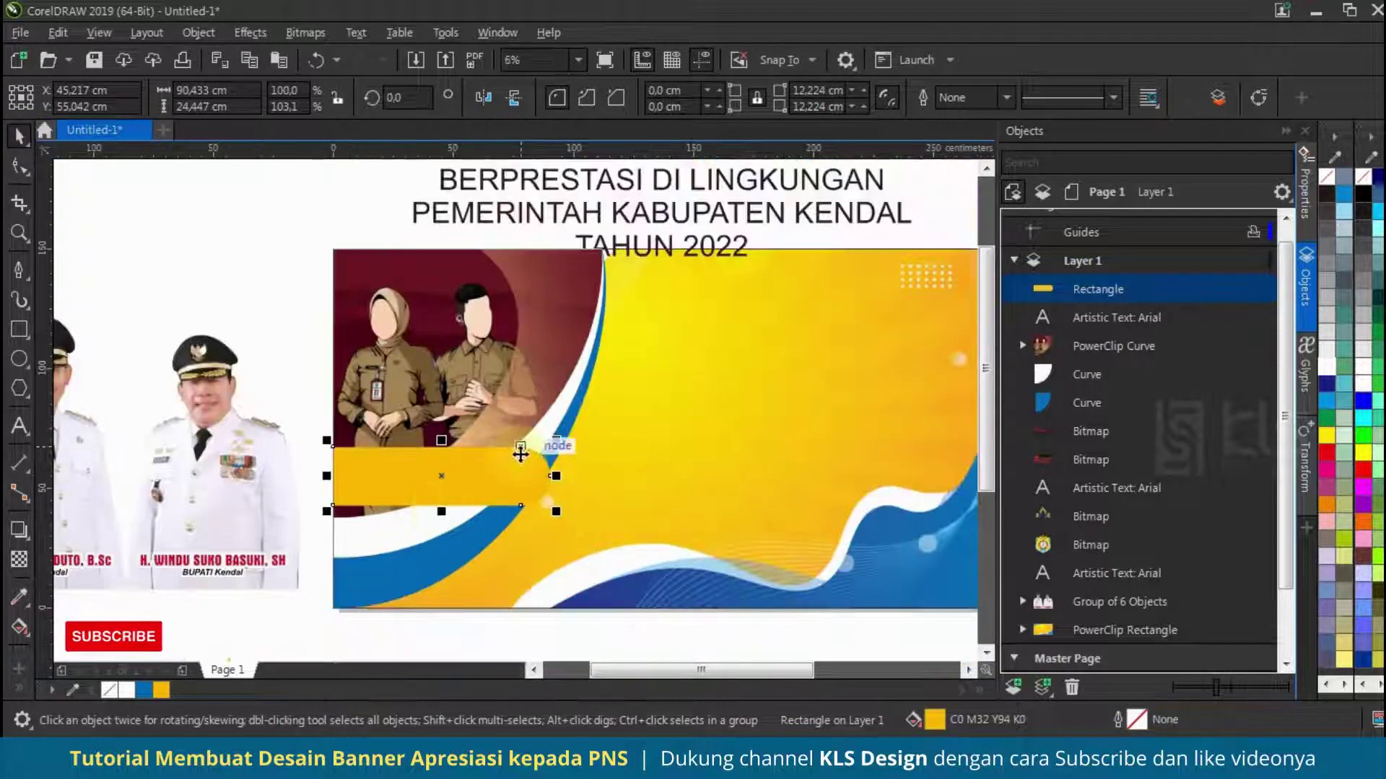
Widen the rounded bar to about 100 cm and place a shorter duplicate about 21 cm tall on top of it.
scroll(495, 459, "up", 1)
left_click(634, 487)
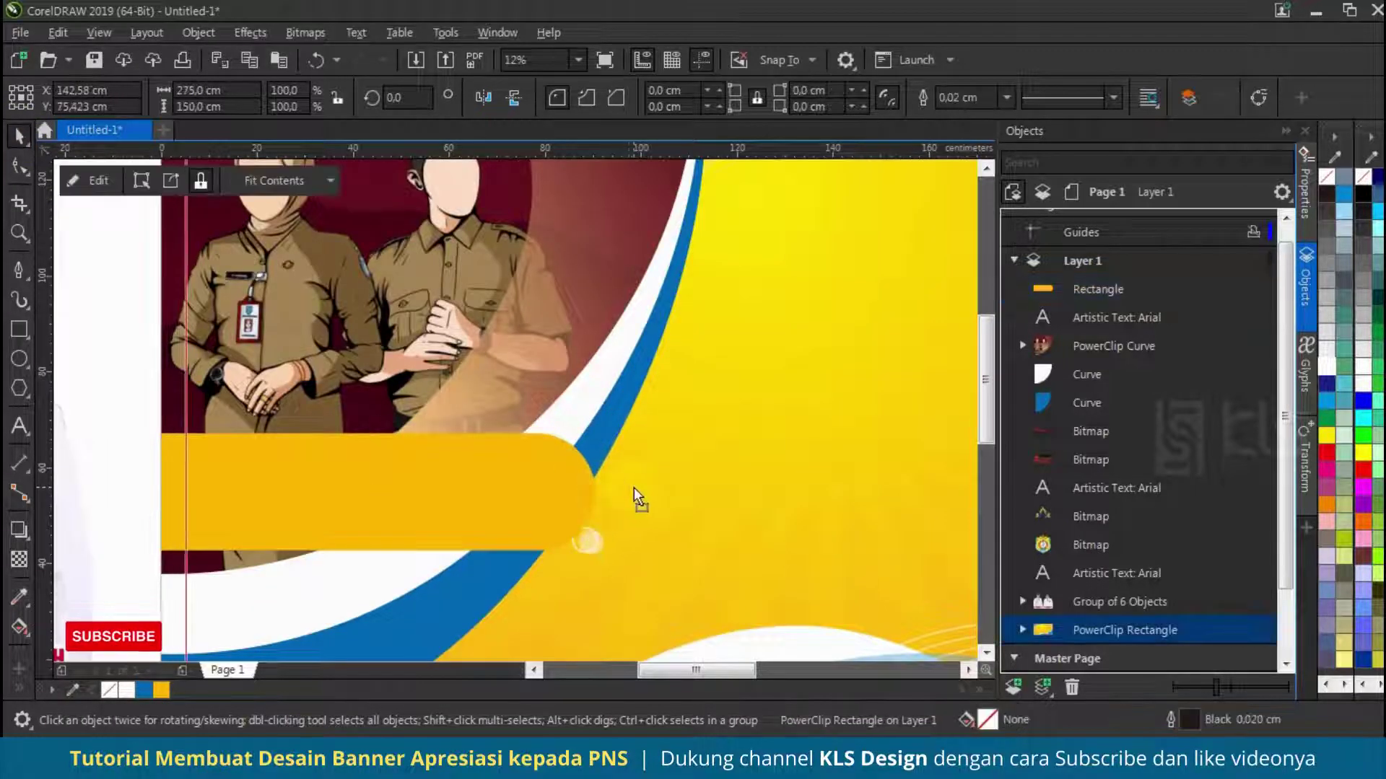
left_click(562, 489)
left_click_drag(604, 488, 645, 491)
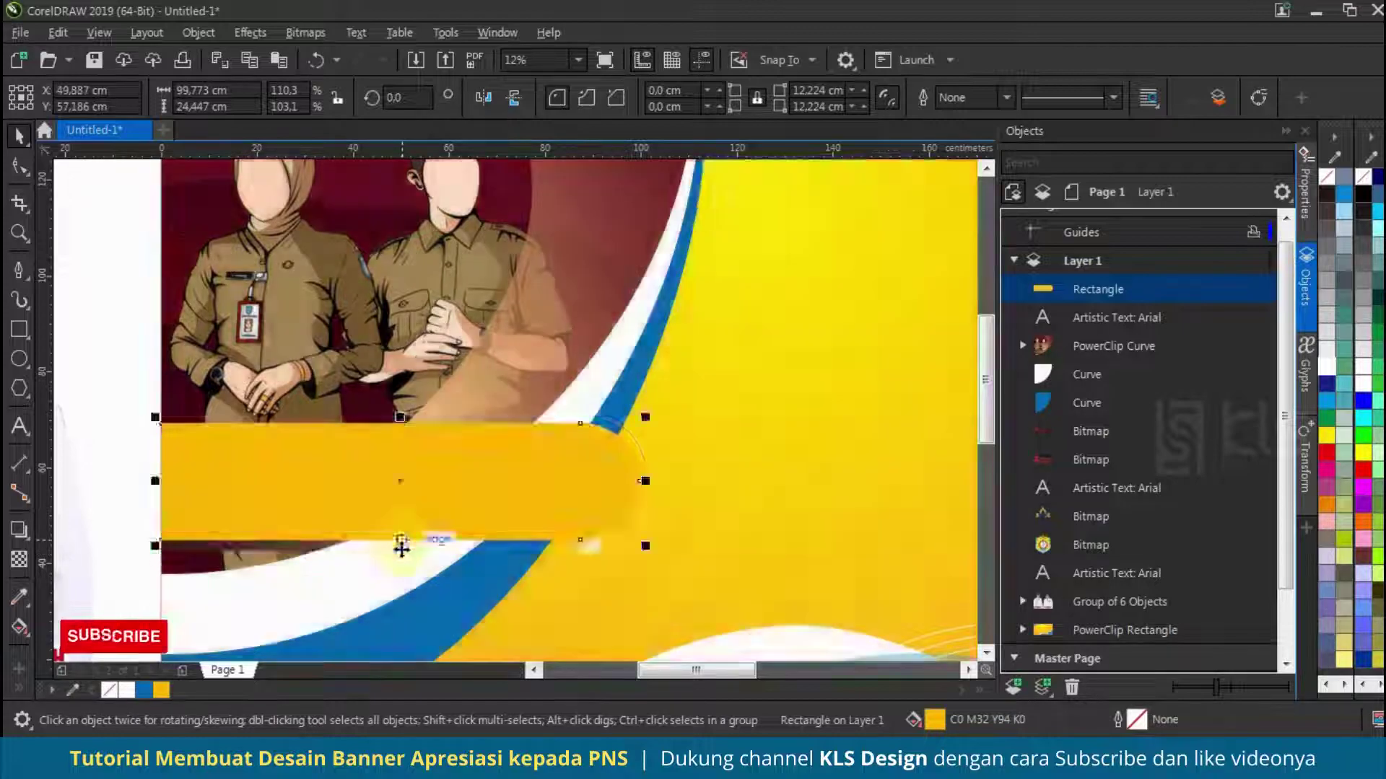
left_click_drag(400, 555, 403, 540)
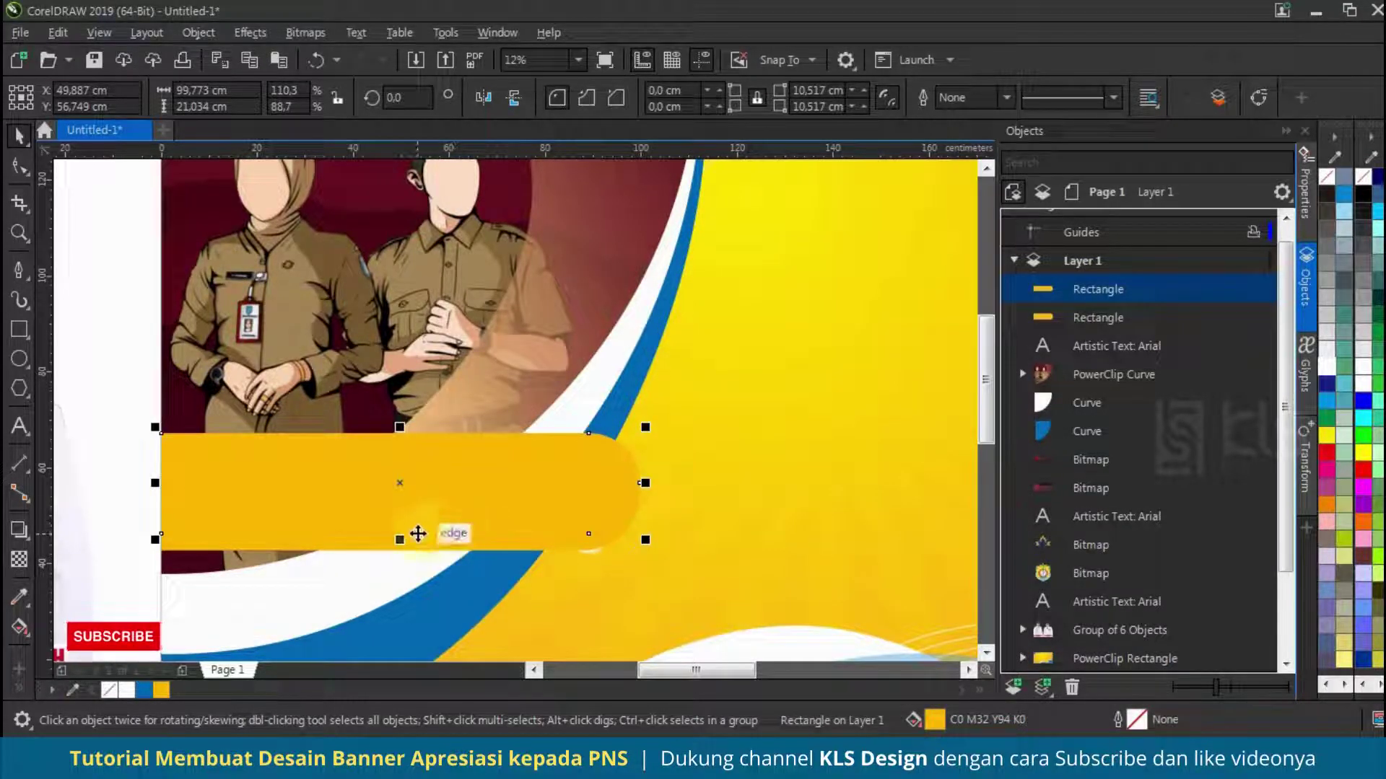
Sample yellow from the background, give the front bar an orange-to-yellow fountain fill and apply a fountain fill to the rear bar.
left_click(19, 628)
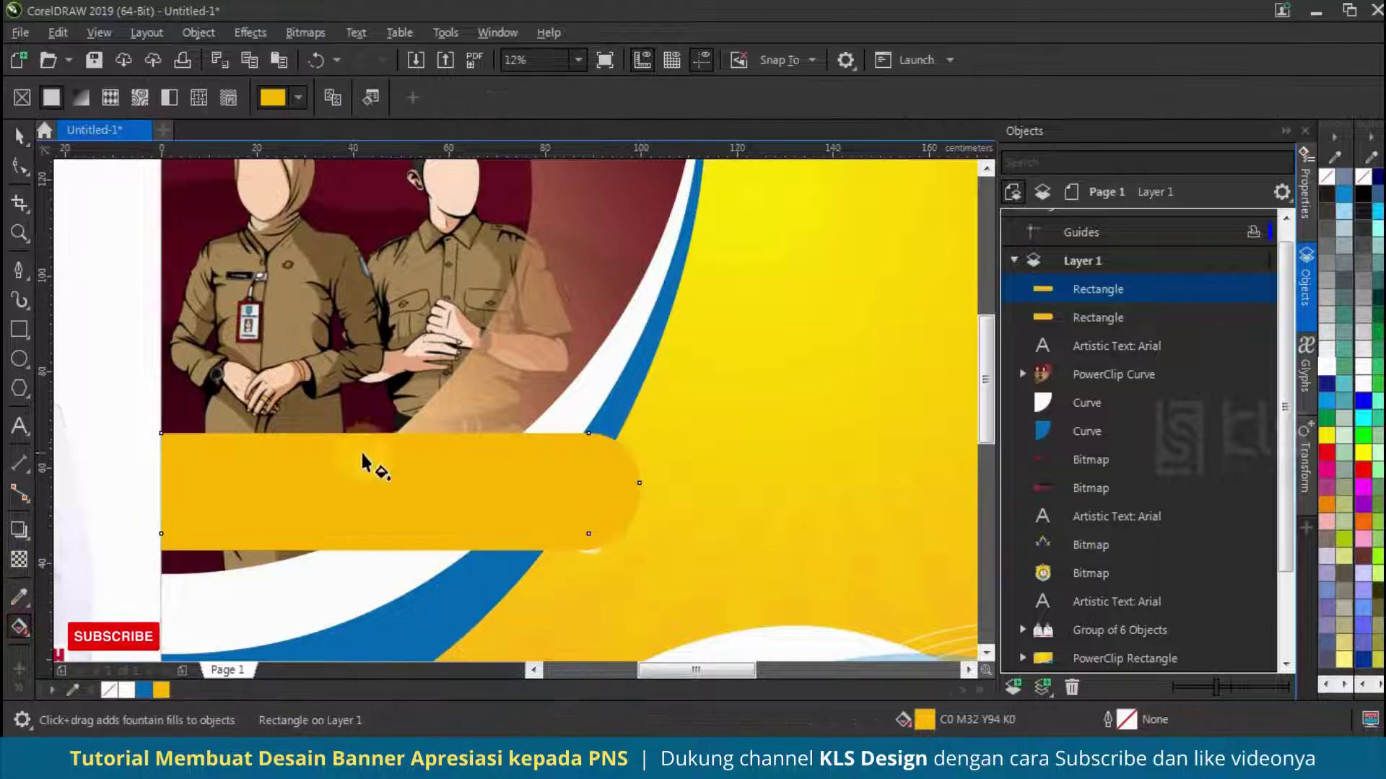
scroll(366, 465, "down", 2)
left_click(576, 341)
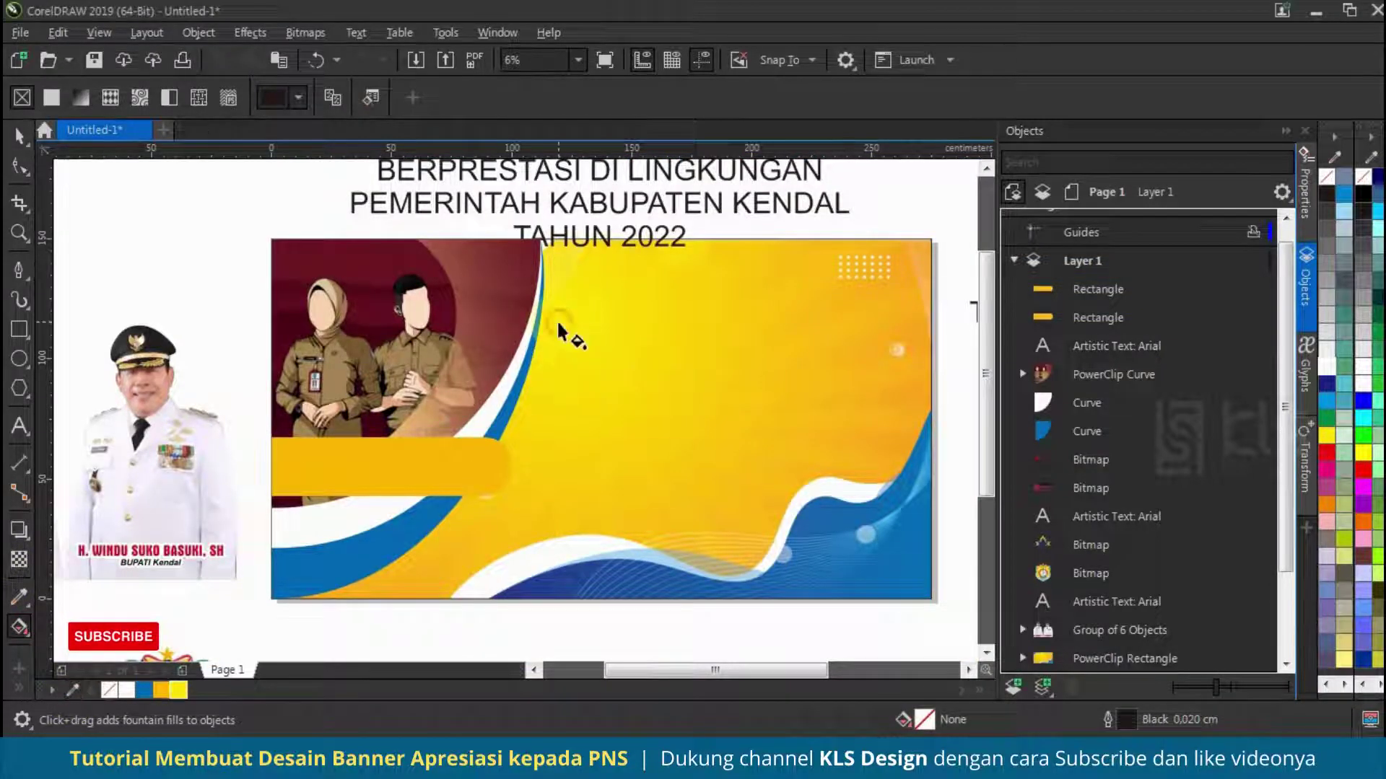
left_click(551, 441)
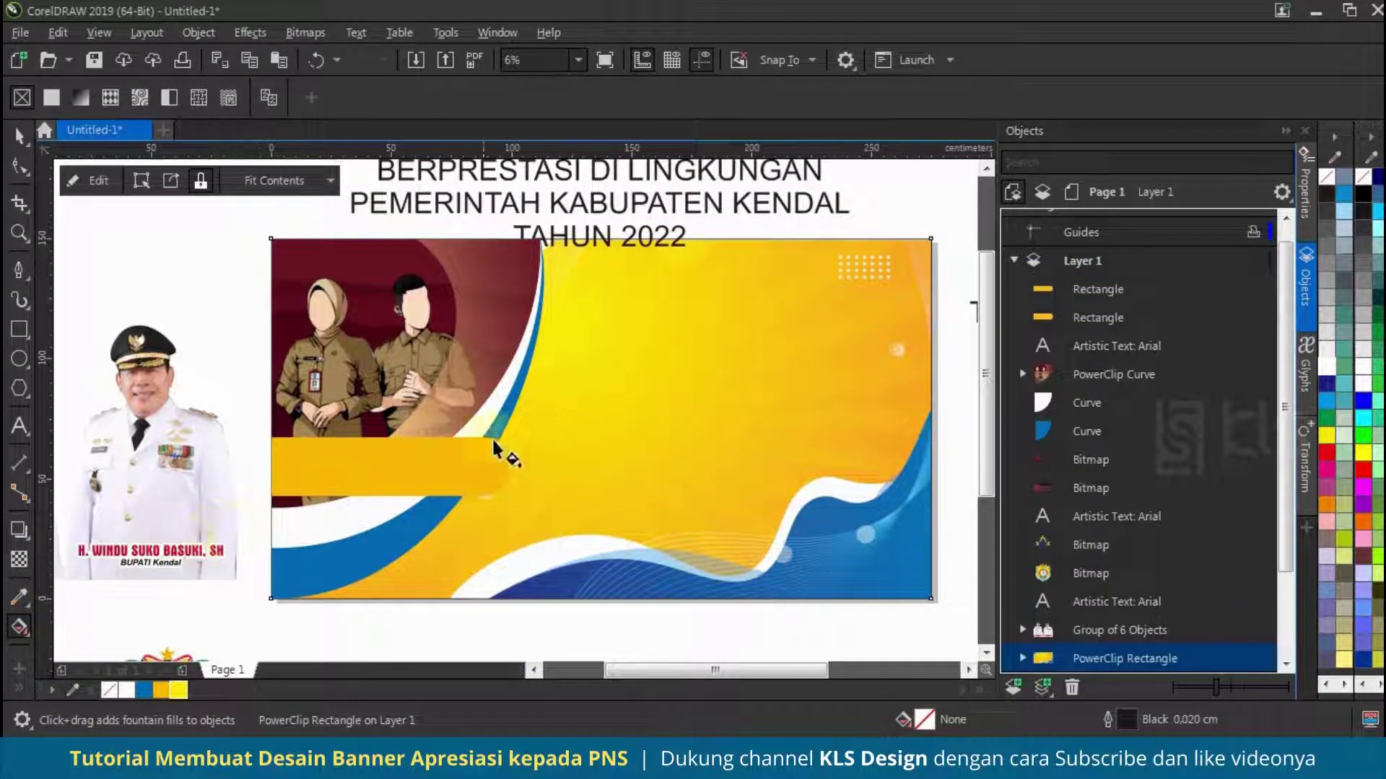
left_click(442, 463)
mouse_move(539, 442)
left_mouse_down()
mouse_move(220, 506)
mouse_move(97, 550)
left_mouse_up()
left_click(178, 691)
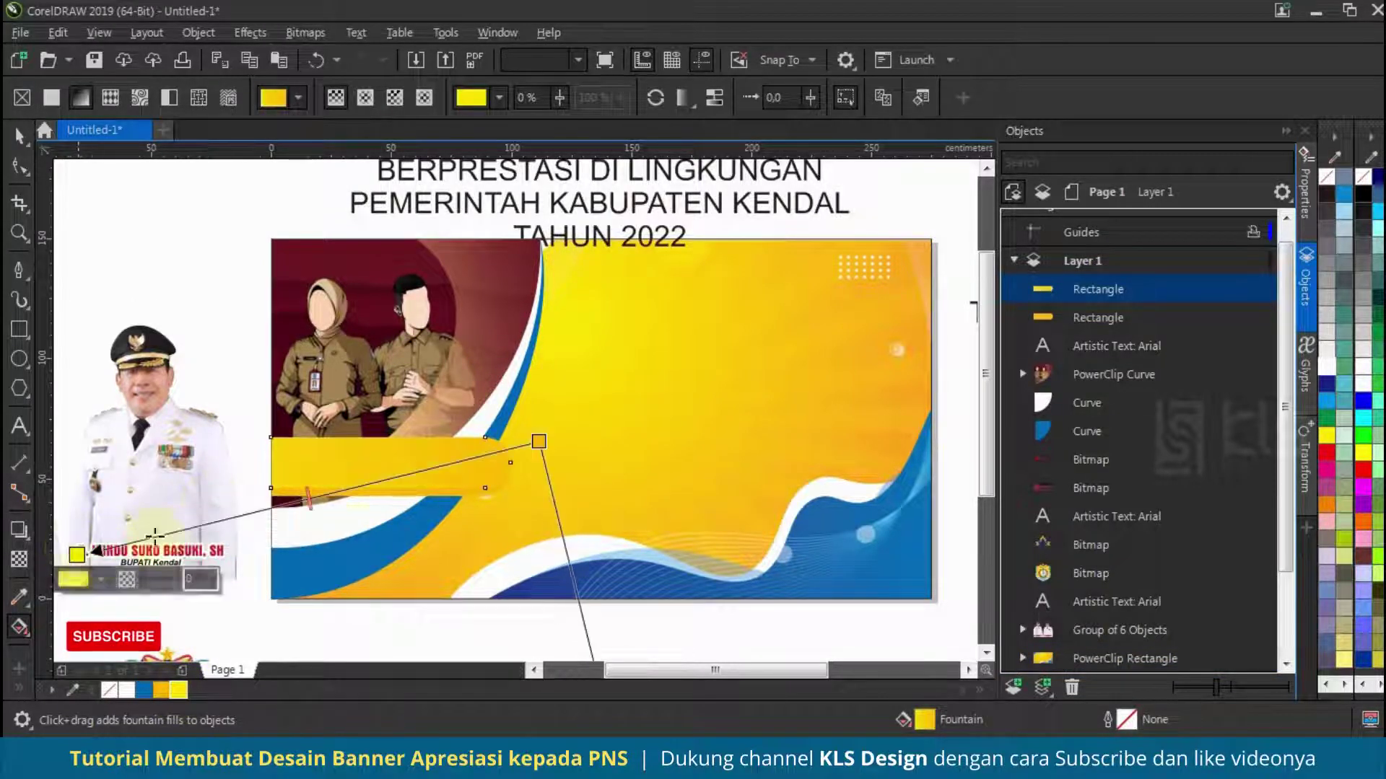
left_click(478, 503)
left_click_drag(268, 507, 710, 438)
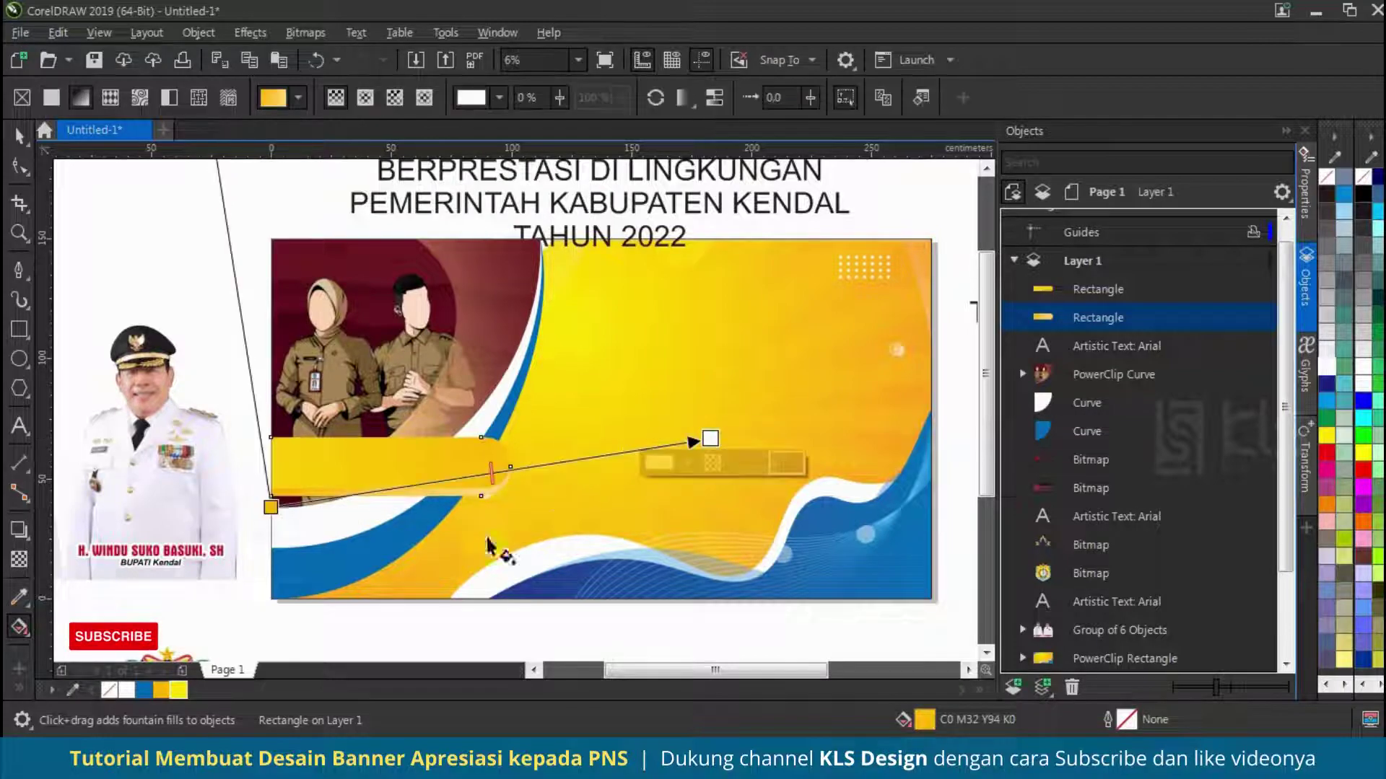
PowerClip the shorter front bar inside the taller rear bar.
left_click(19, 135)
scroll(409, 472, "up", 1)
right_click(462, 439)
left_click(537, 387)
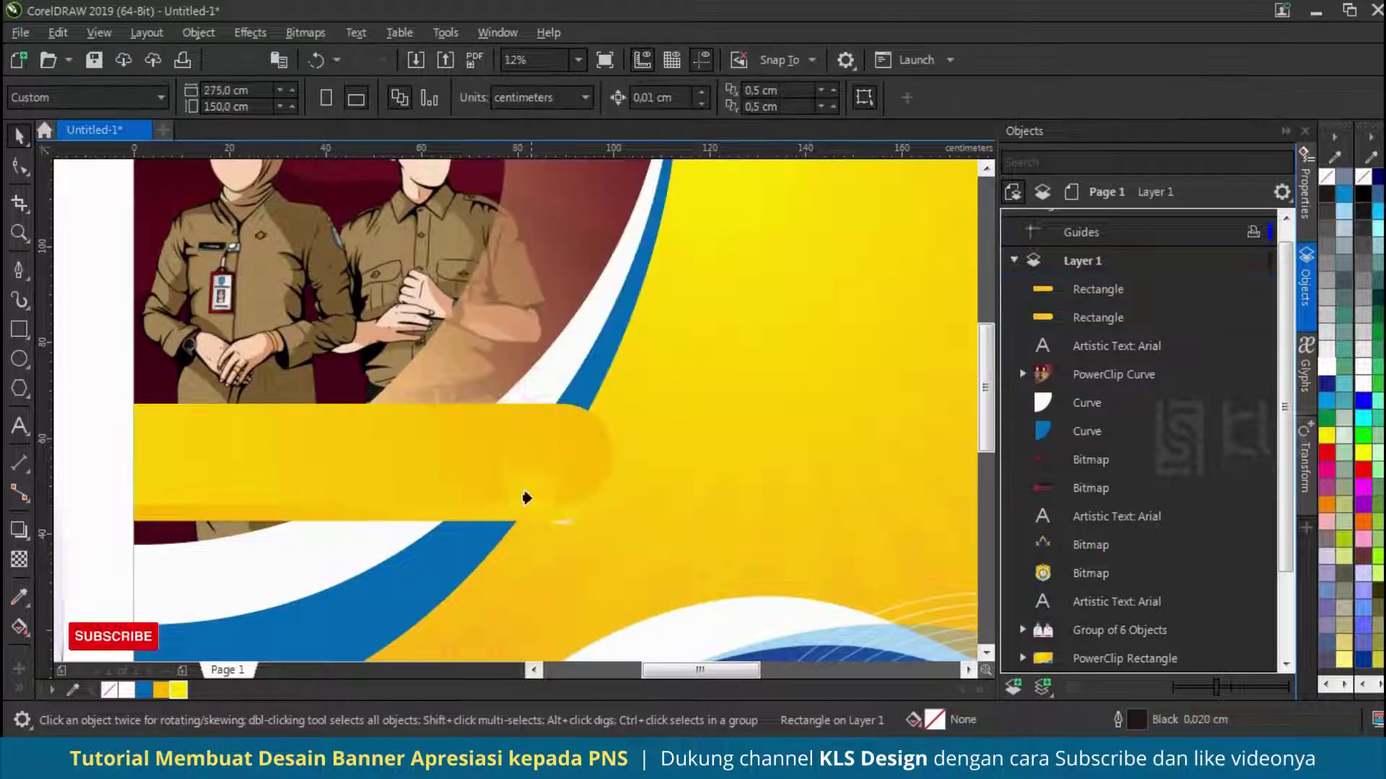
left_click(529, 510)
scroll(511, 470, "down", 2)
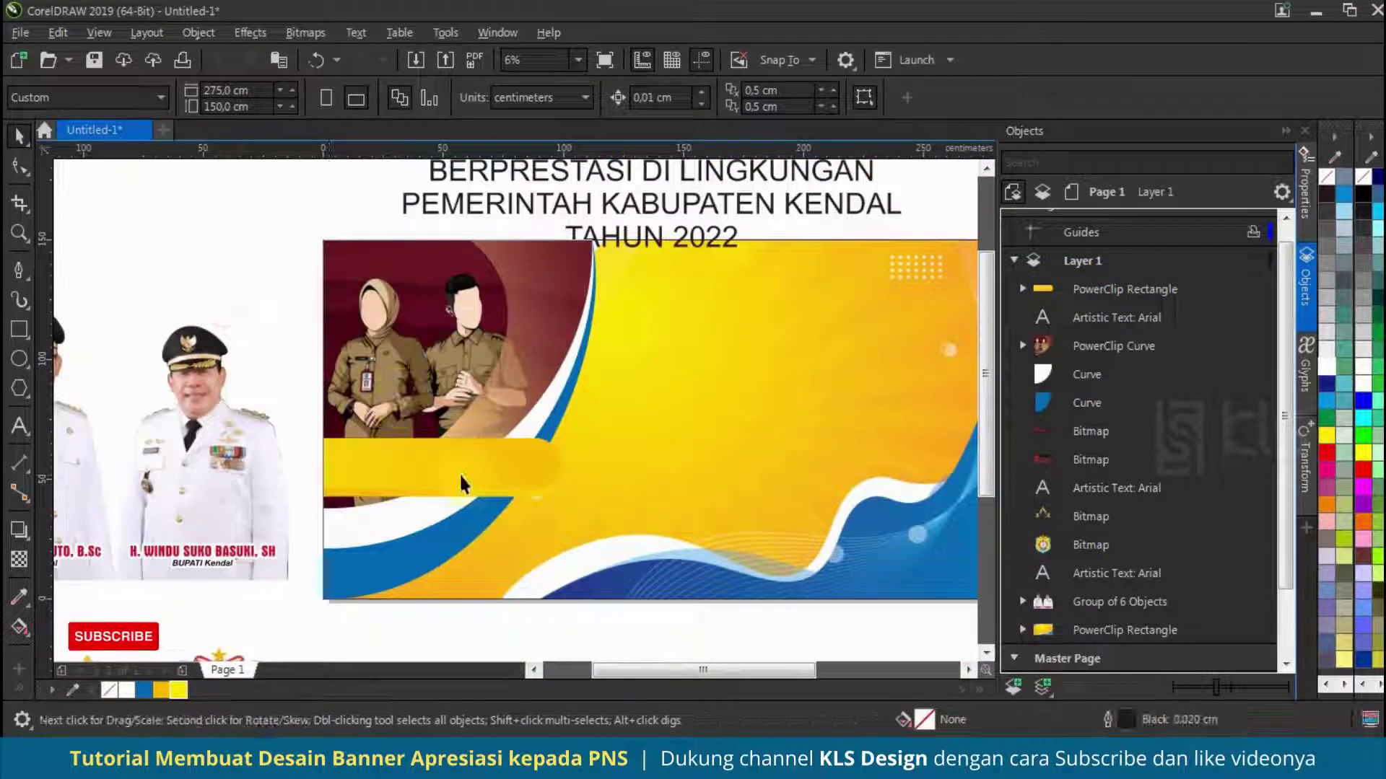
Give the clipped bar a white 2.5 cm outline placed behind the fill and scaled with the object.
scroll(459, 473, "up", 2)
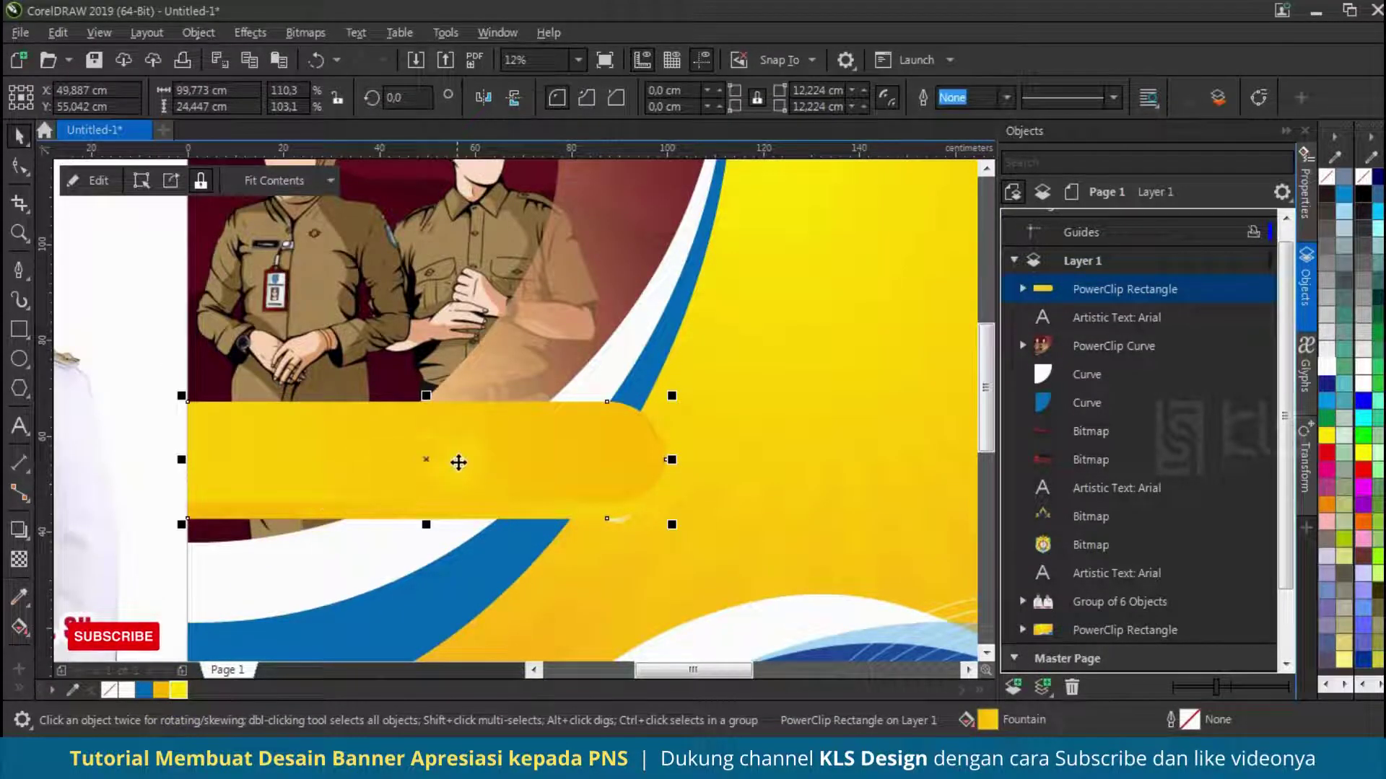
key("F12")
left_click(567, 301)
left_click(538, 538)
left_click(765, 454)
left_click(763, 474)
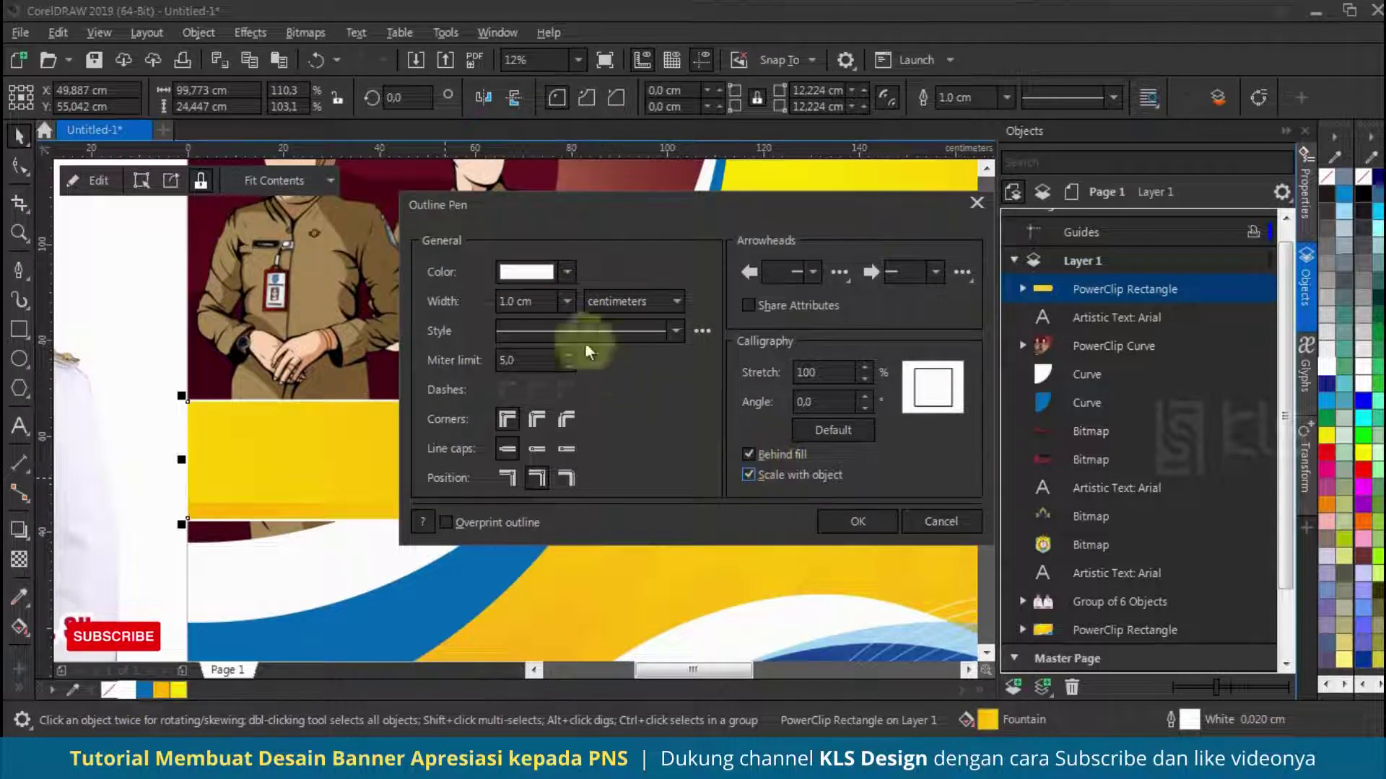
type("2,5")
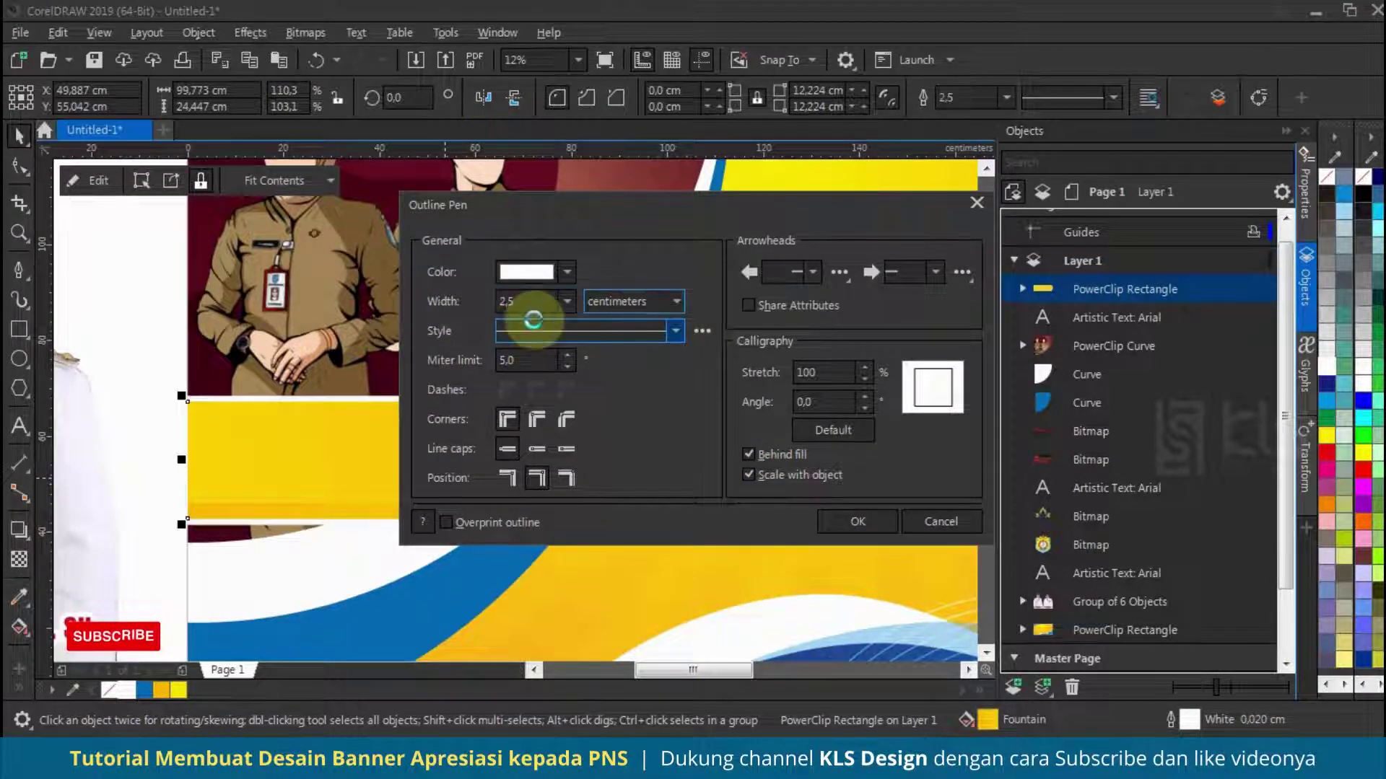
left_click(856, 520)
Move the text "TAHAPAN PENULISAN MAKALAH" onto the yellow bar, set it in Impact and shrink it to fit, about 221 pt.
scroll(491, 434, "down", 2)
left_click(460, 536)
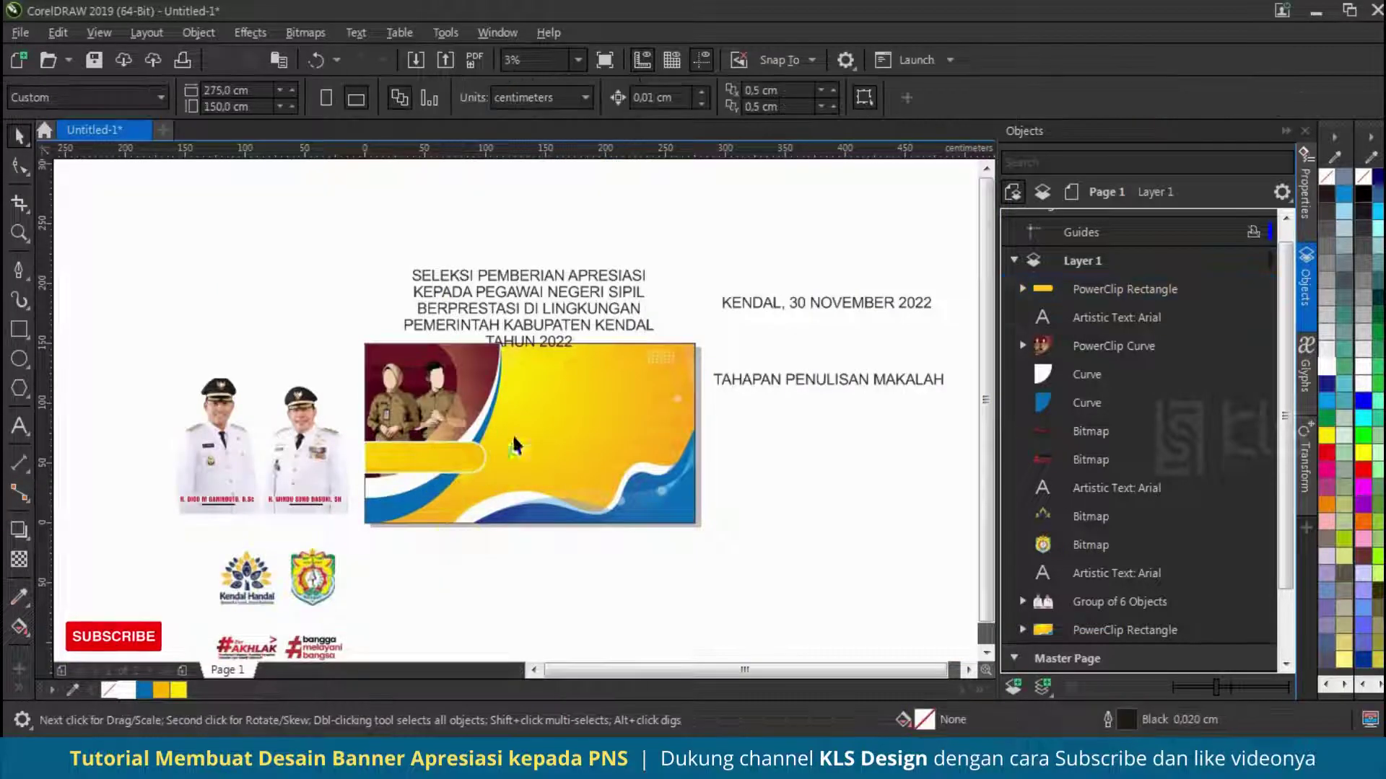
left_click_drag(825, 382, 436, 457)
scroll(436, 457, "up", 2)
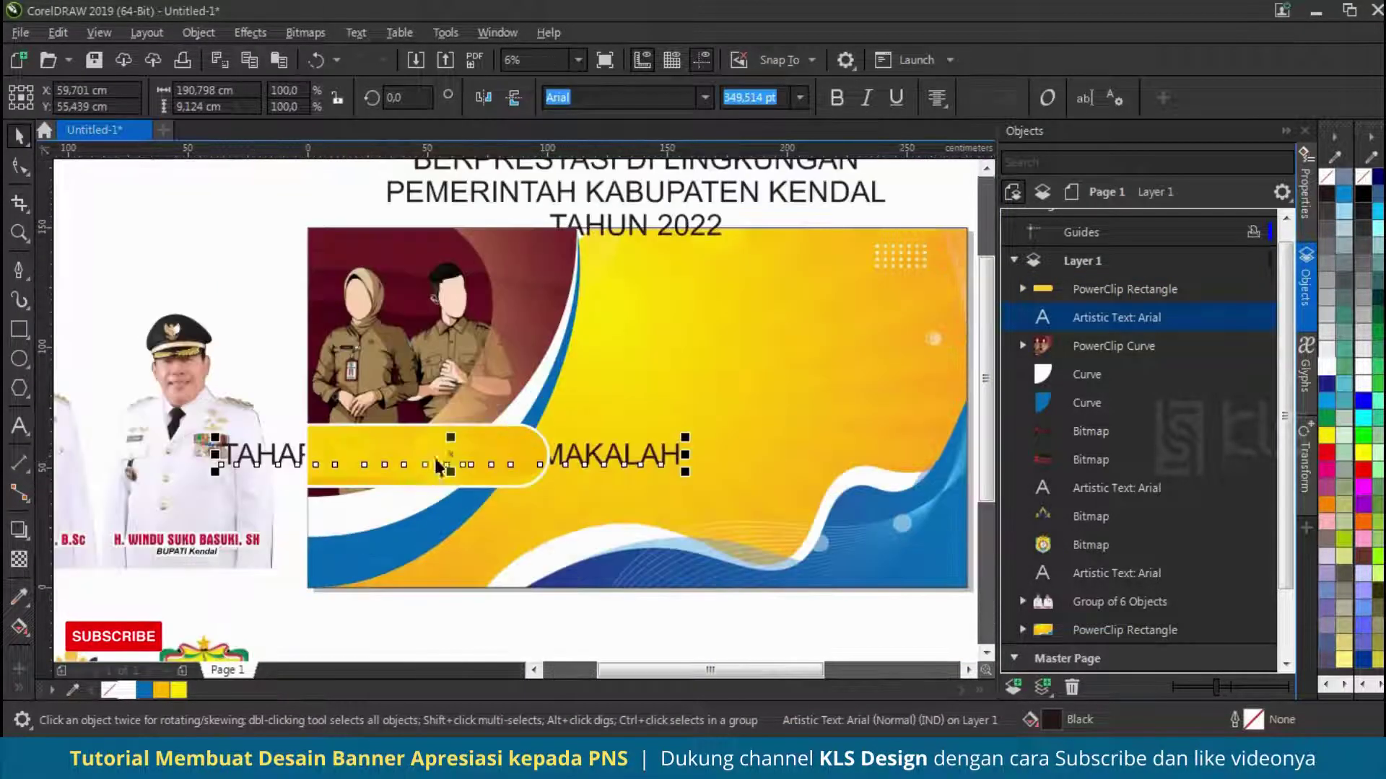
left_click(633, 98)
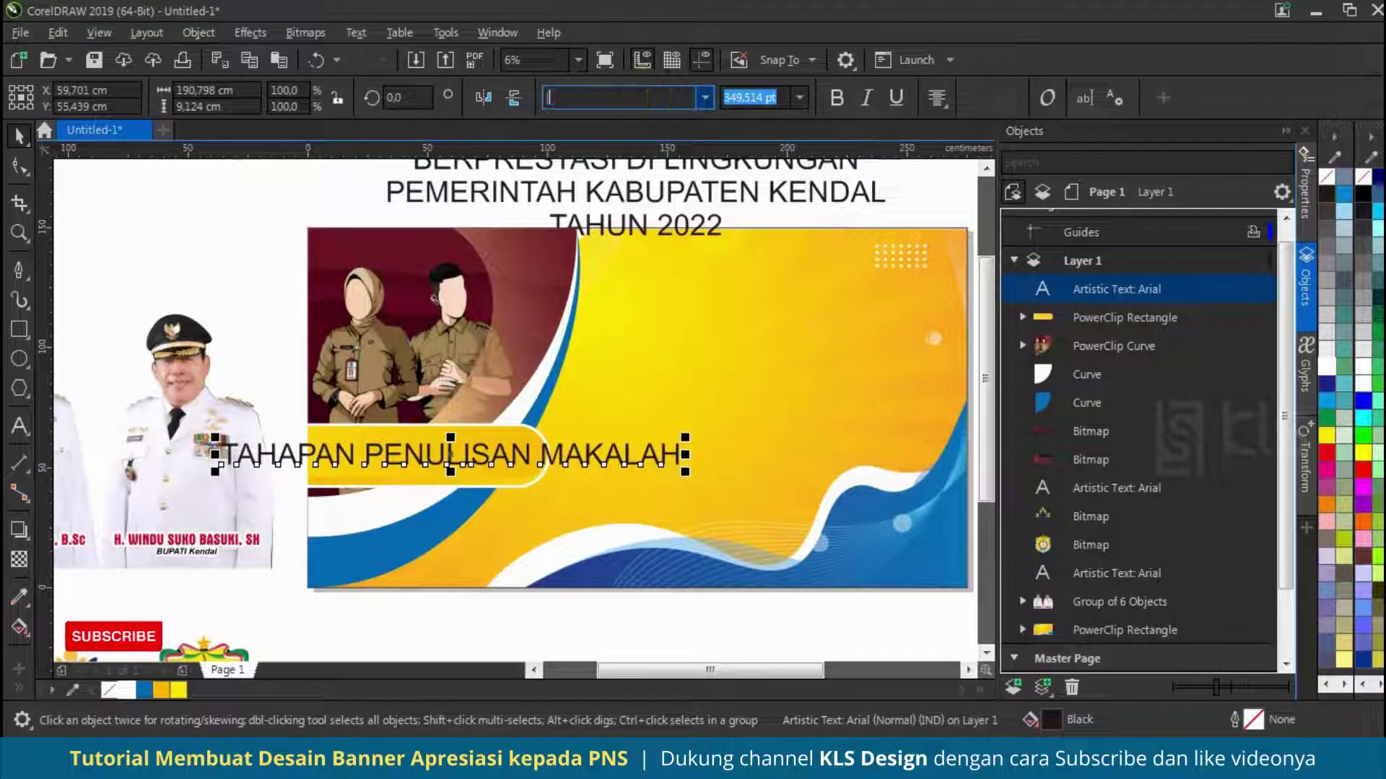
left_click_drag(631, 437, 658, 418)
Centre the text horizontally and vertically on the yellow bar.
left_click(463, 429, "shift")
key("c")
key("e")
key("Escape")
scroll(425, 456, "up", 1)
Break the bar's text into two lines after "TAHAPAN" and centre it vertically on the bar again.
left_click(439, 455)
double_click(345, 456)
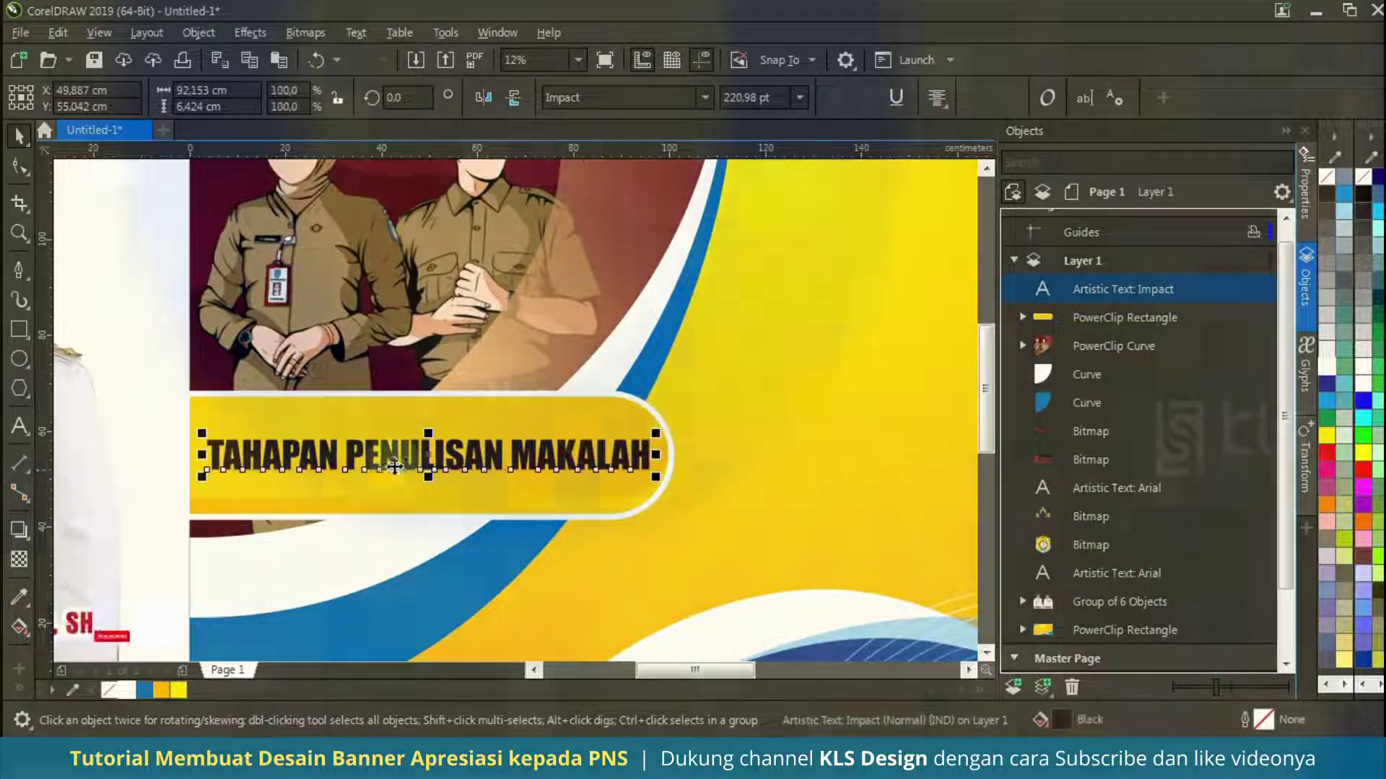
key("Return")
left_click(19, 135)
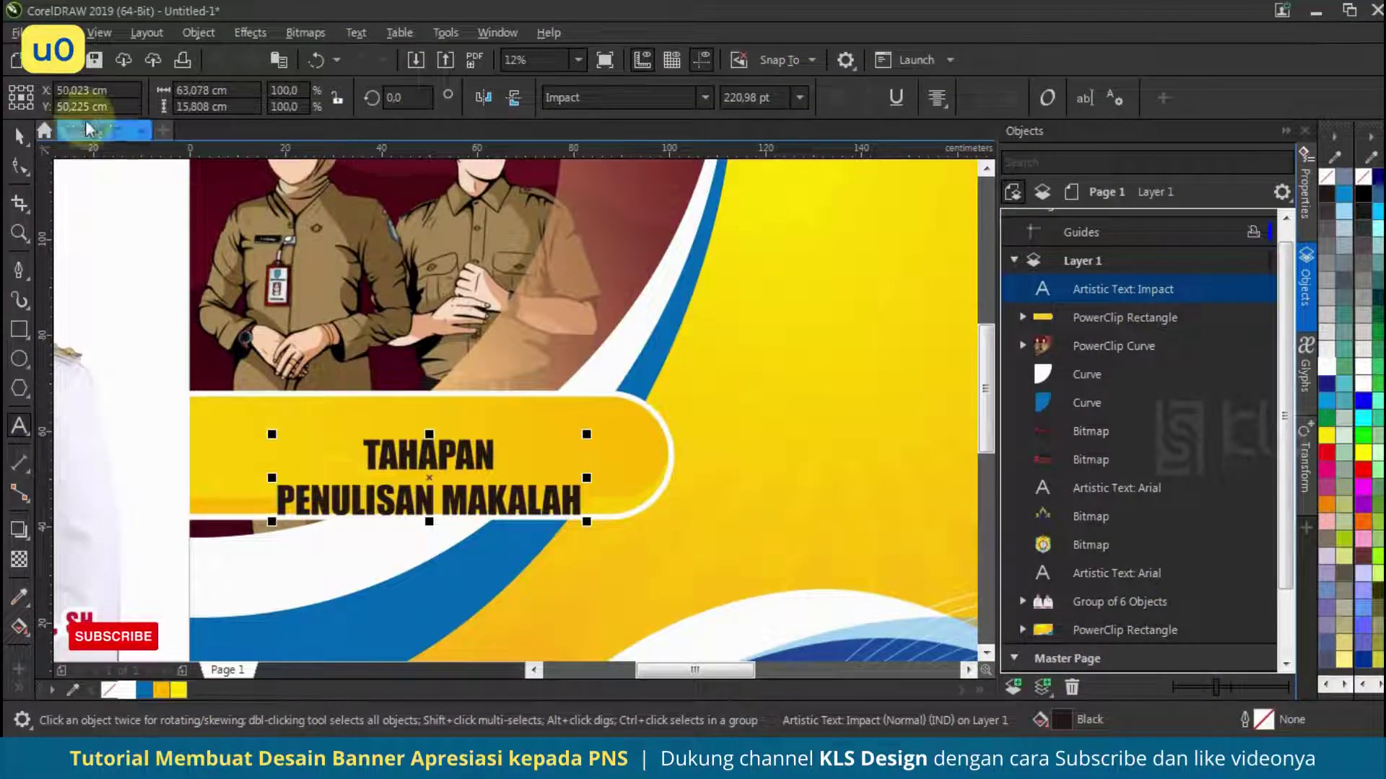
left_click(616, 436, "shift")
key("e")
Fill the two-line text on the bar with the palette's blue.
left_click(490, 451)
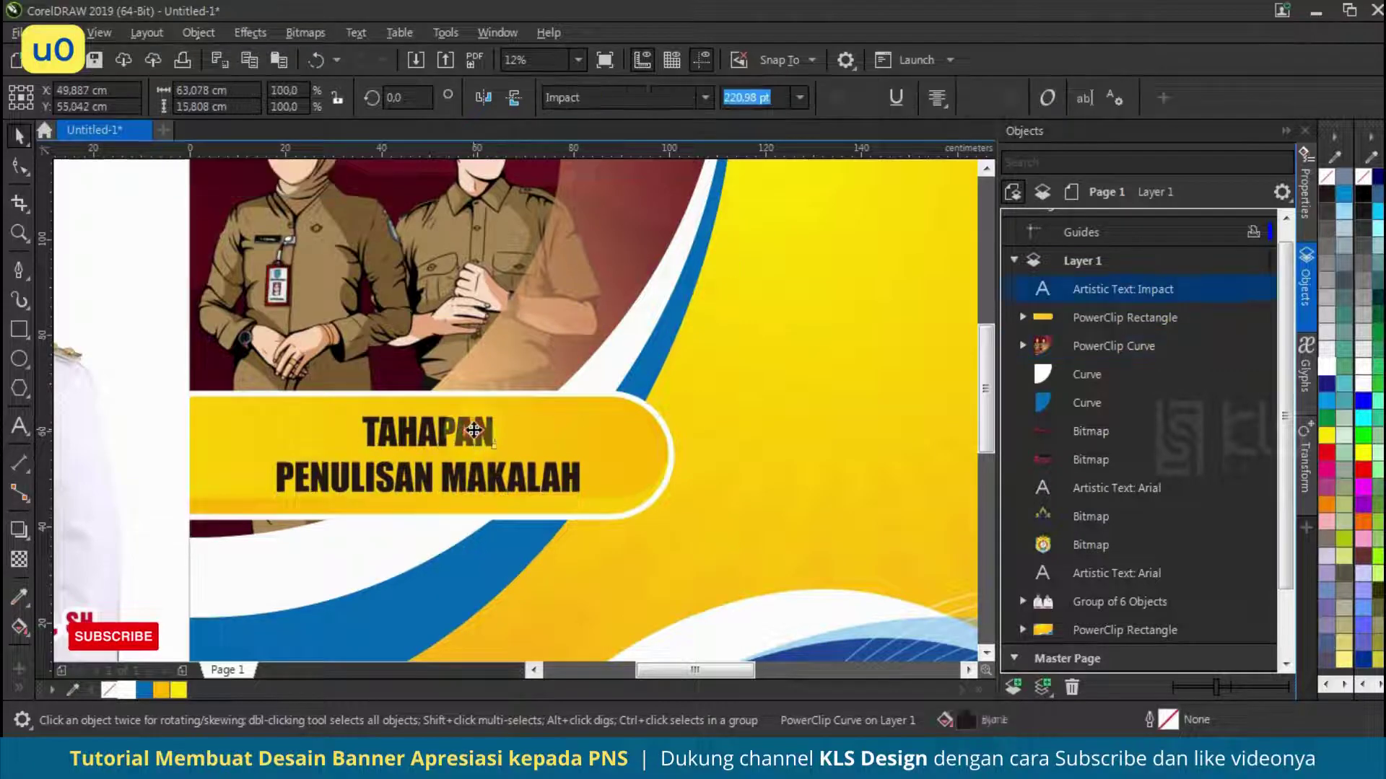
left_click(144, 691)
scroll(315, 446, "down", 2)
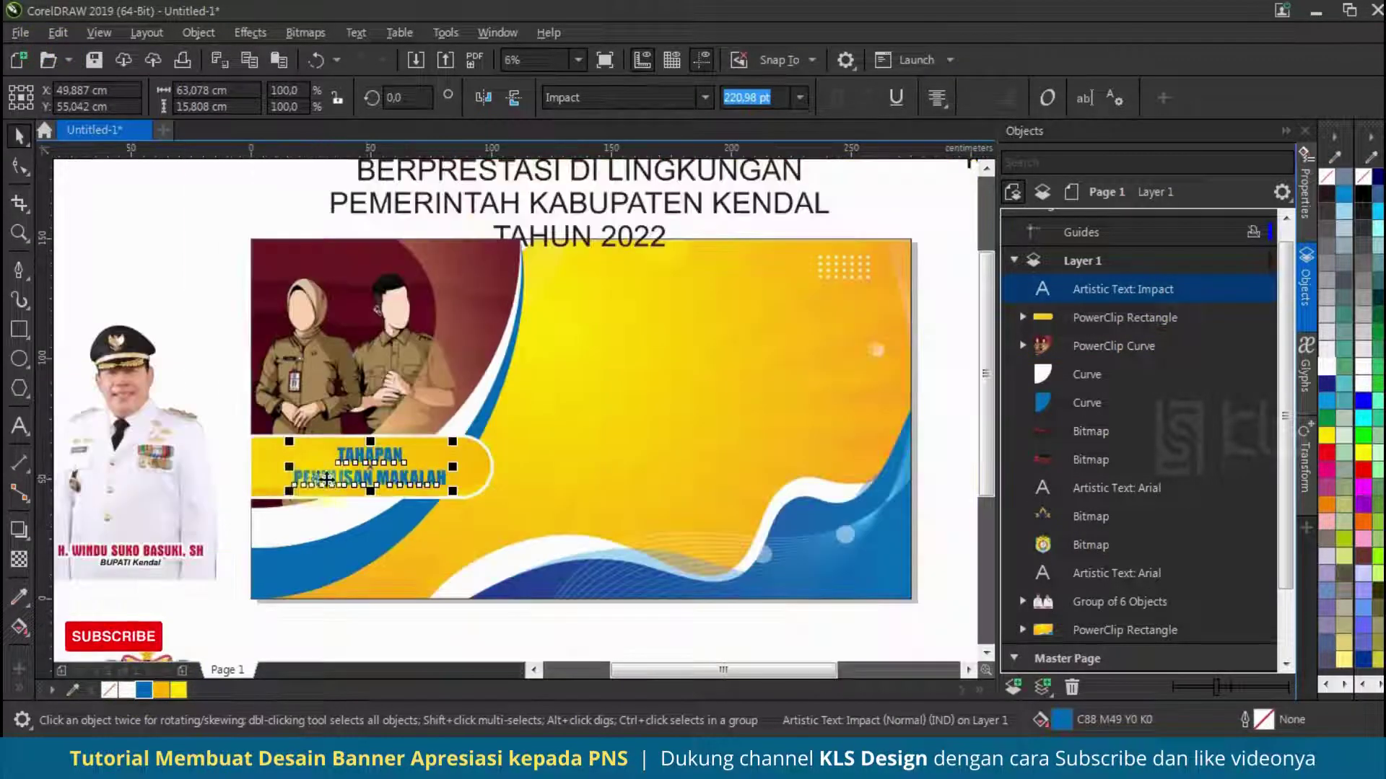
Sample dark blue from the lower wave and apply a diagonal blue-to-dark-blue fountain fill to the bar's text.
left_click(483, 595)
left_click(20, 627)
left_click_drag(298, 445, 498, 497)
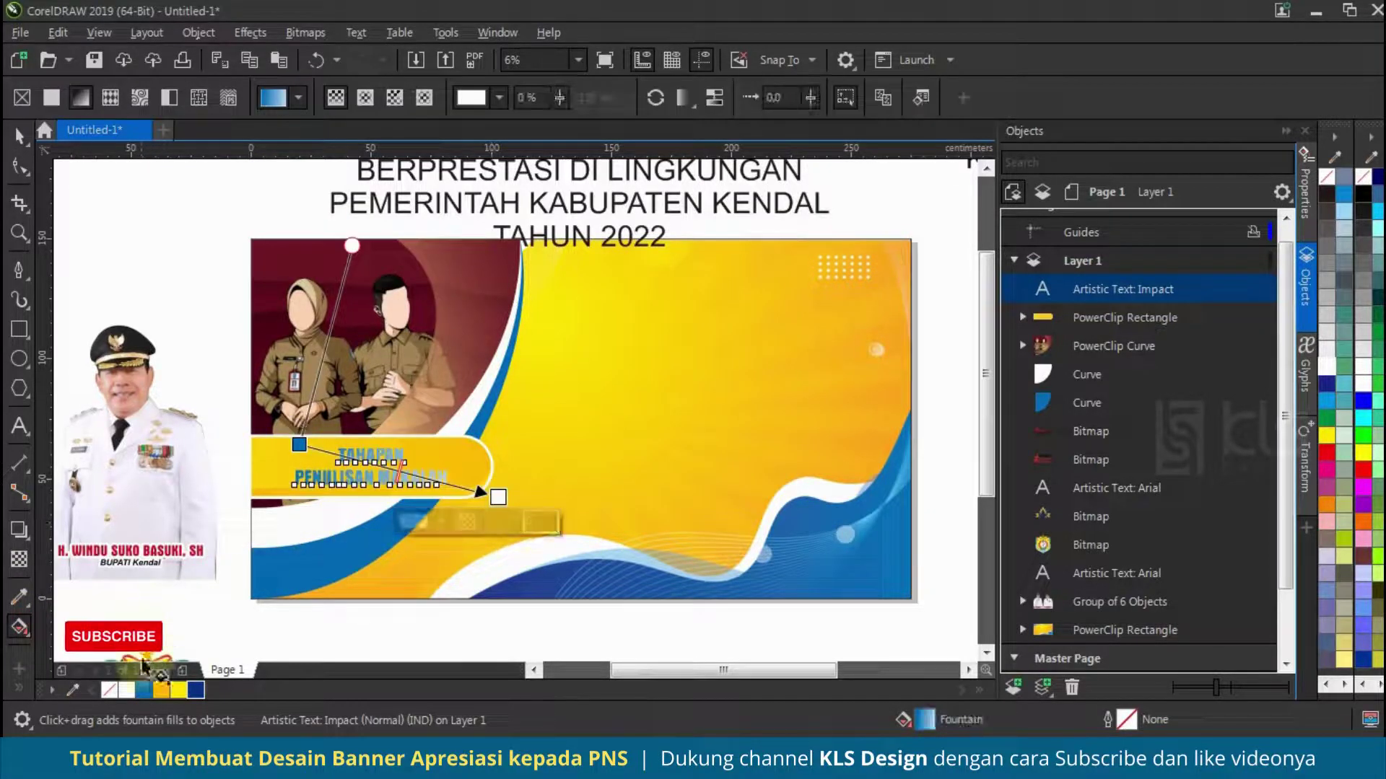
left_click(202, 693)
left_click(20, 136)
left_click(77, 216)
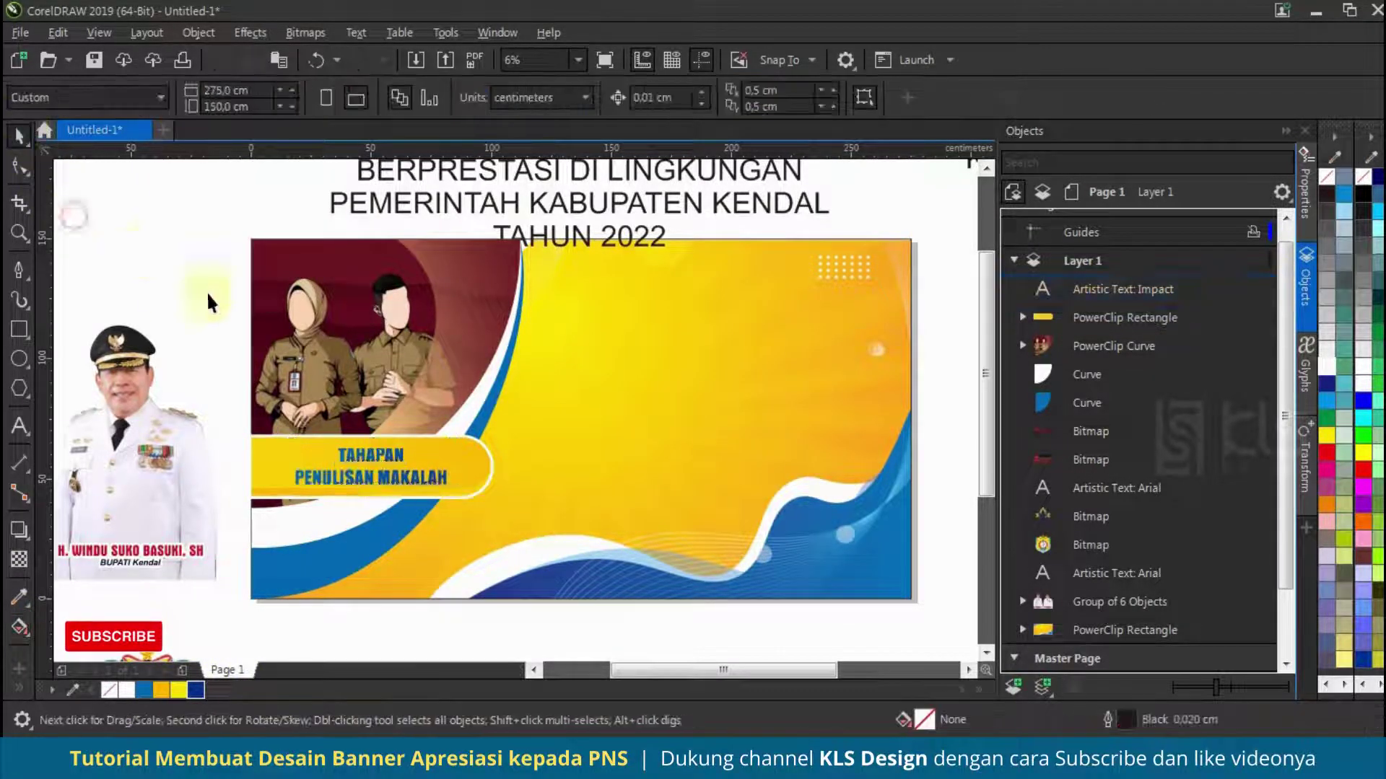
Move the "SELEKSI PEMBERIAN APRESIASI" title onto the banner's yellow area and scale it down to about 147 cm wide.
scroll(396, 453, "down", 2)
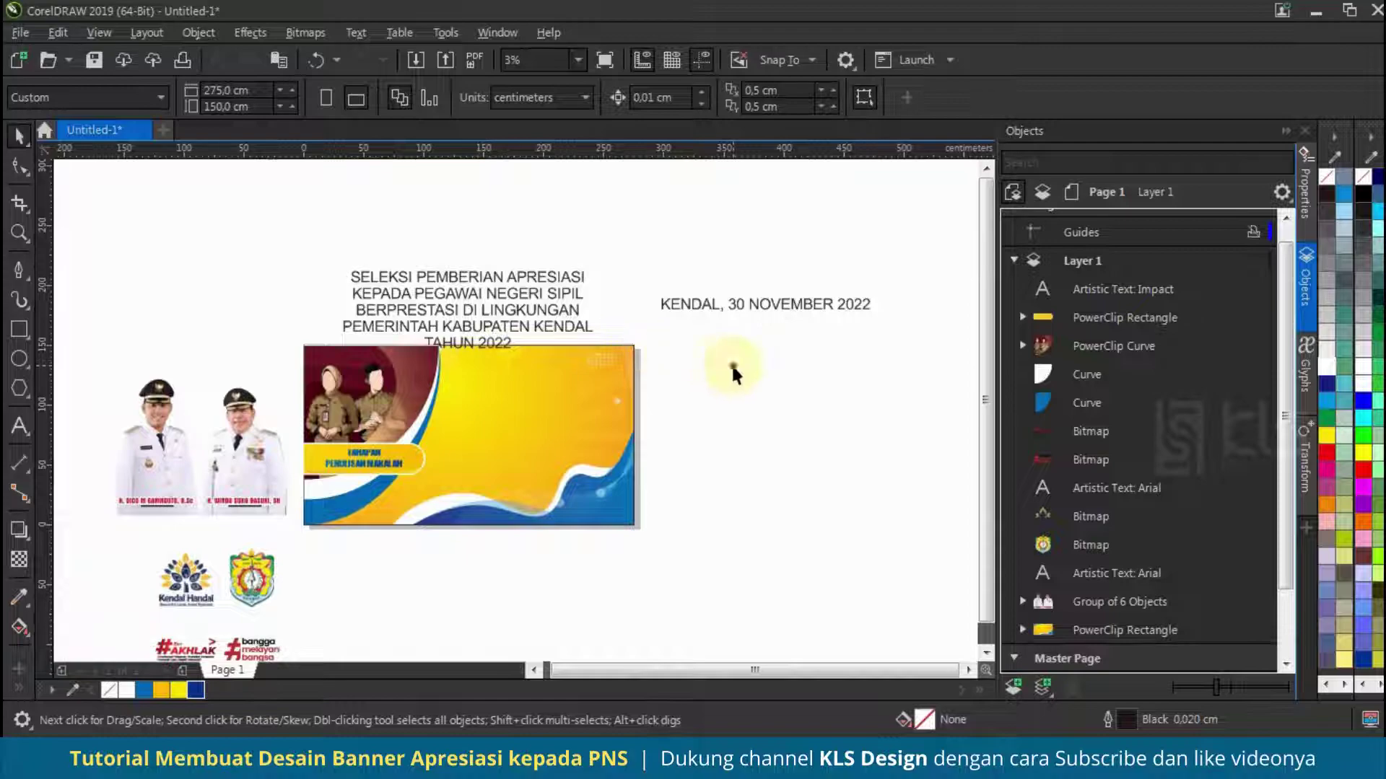
left_click_drag(492, 288, 540, 390)
scroll(650, 372, "up", 2)
left_click_drag(674, 367, 600, 347)
left_click_drag(476, 396, 511, 423)
Set the title's font to Impact and reposition and scale it on the yellow area to about 152 cm wide.
left_click(705, 98)
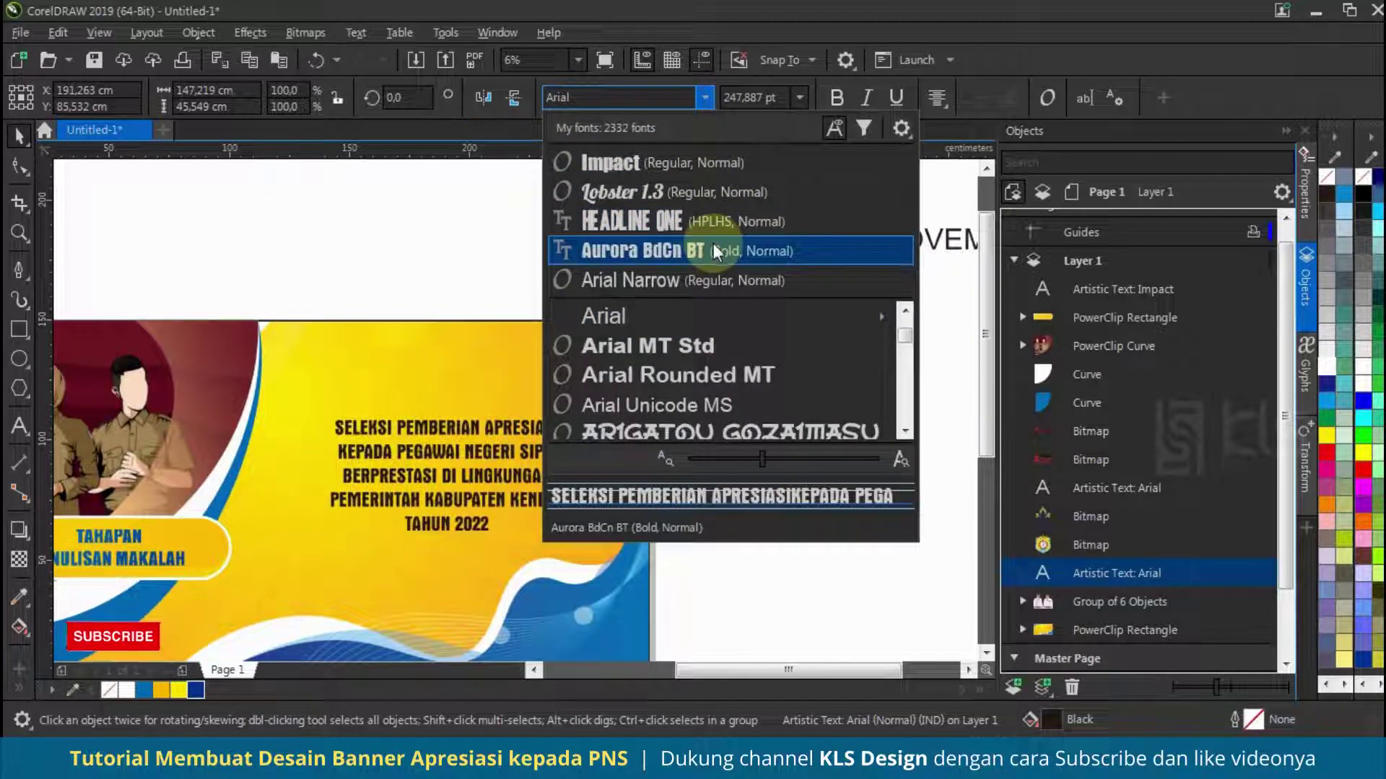
left_click(710, 173)
left_click_drag(619, 406, 634, 368)
scroll(636, 359, "down", 1)
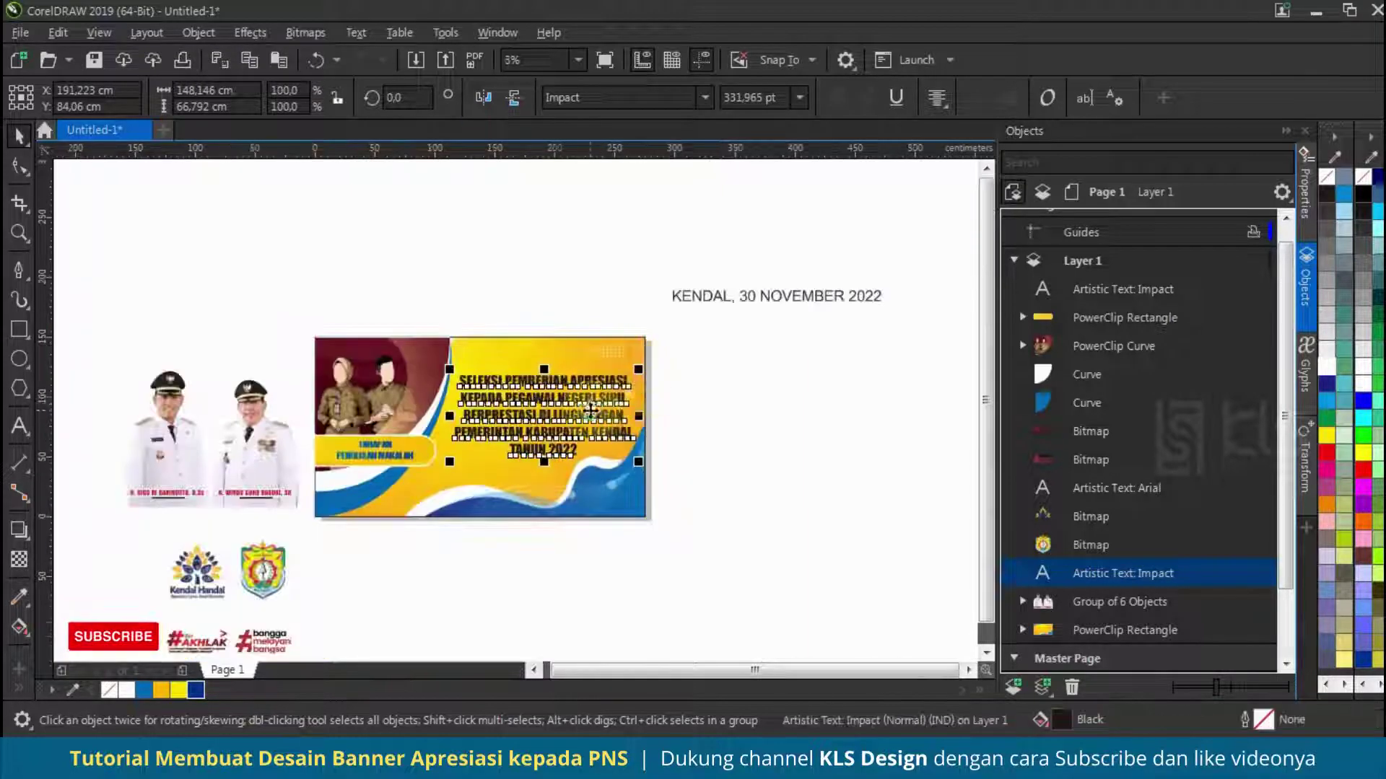
scroll(597, 408, "up", 1)
left_click_drag(316, 505, 307, 509)
scroll(473, 372, "down", 1)
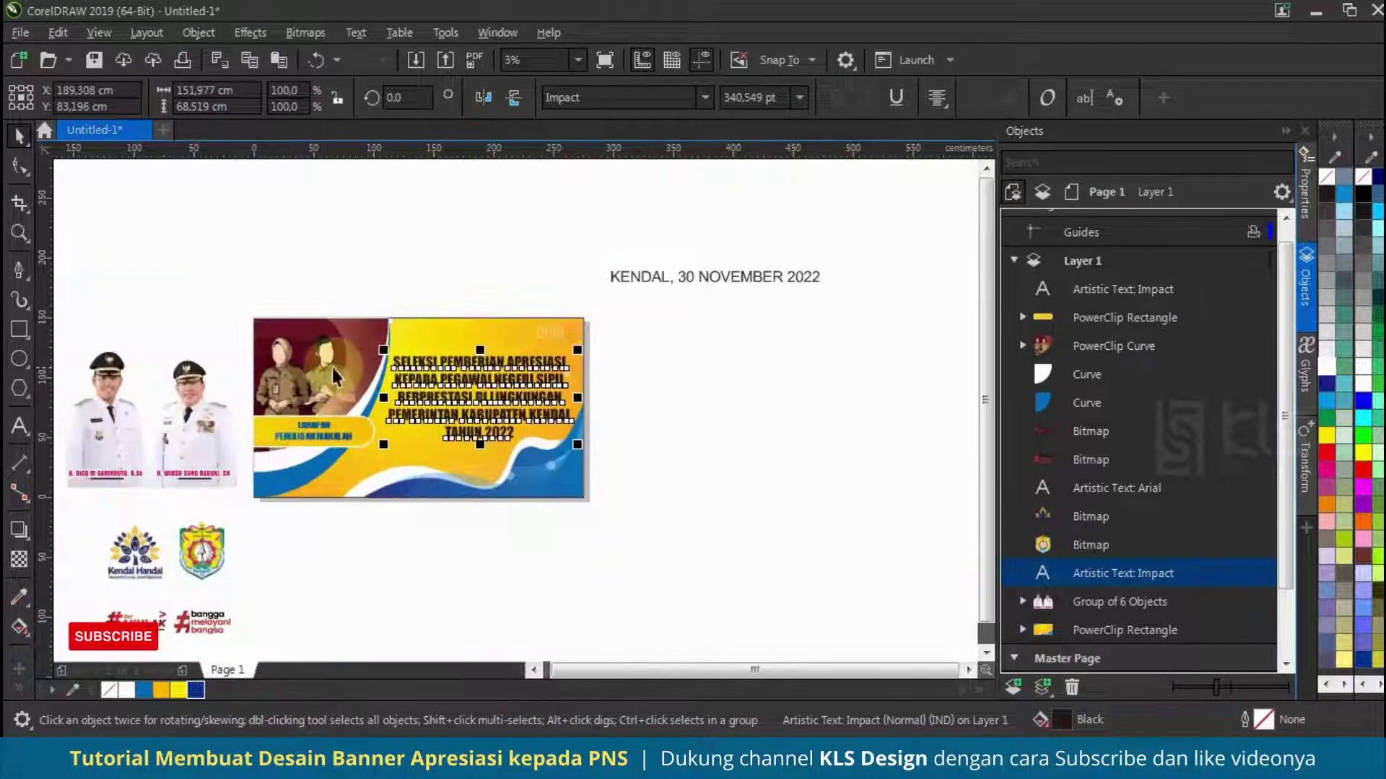
Scale the curved picture frame, its white and blue curves and the caption bar with text down together to about 104 cm wide.
scroll(370, 329, "up", 3)
scroll(508, 266, "down", 2)
left_click(298, 314)
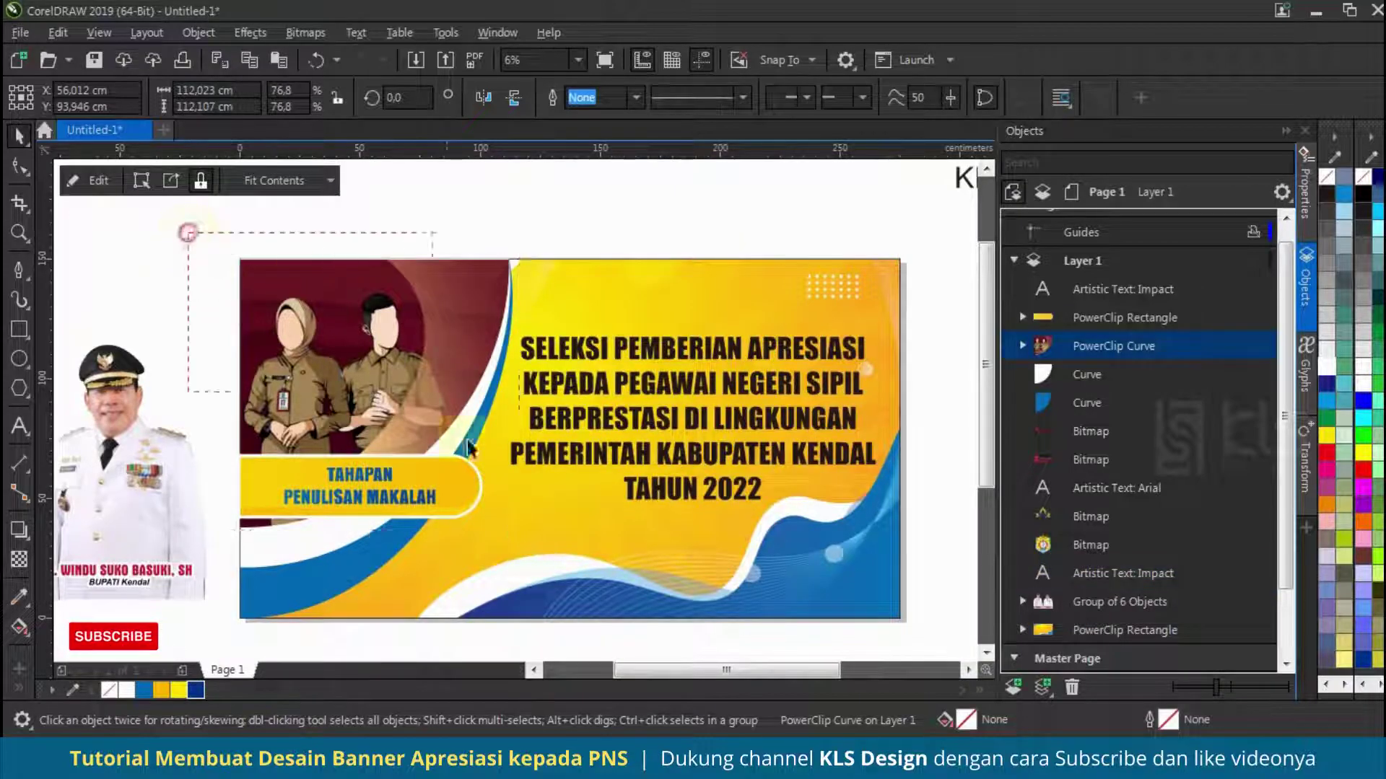
left_click_drag(591, 623, 499, 613)
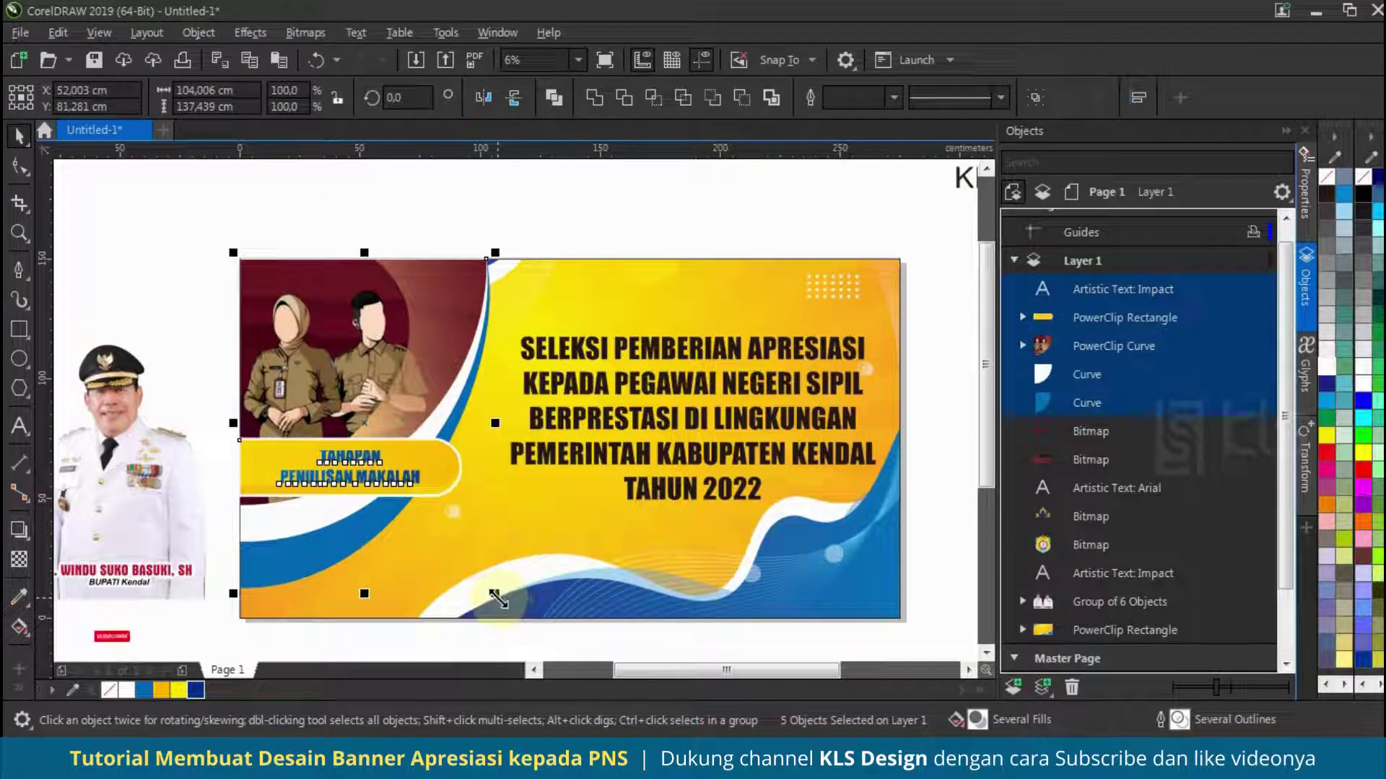
left_click(543, 208)
Enlarge the title to about 163 cm wide and centre it in the space beside the picture frame.
left_click(575, 352)
left_click_drag(504, 331, 473, 300)
scroll(518, 381, "down", 1)
scroll(648, 354, "up", 1)
left_click_drag(648, 353, 632, 380)
scroll(633, 381, "down", 1)
left_click(679, 476)
left_click(757, 423)
Select the background bitmap inside the banner's PowerClip rectangle and enlarge it slightly towards the lower right.
scroll(676, 441, "up", 1)
left_click(671, 495)
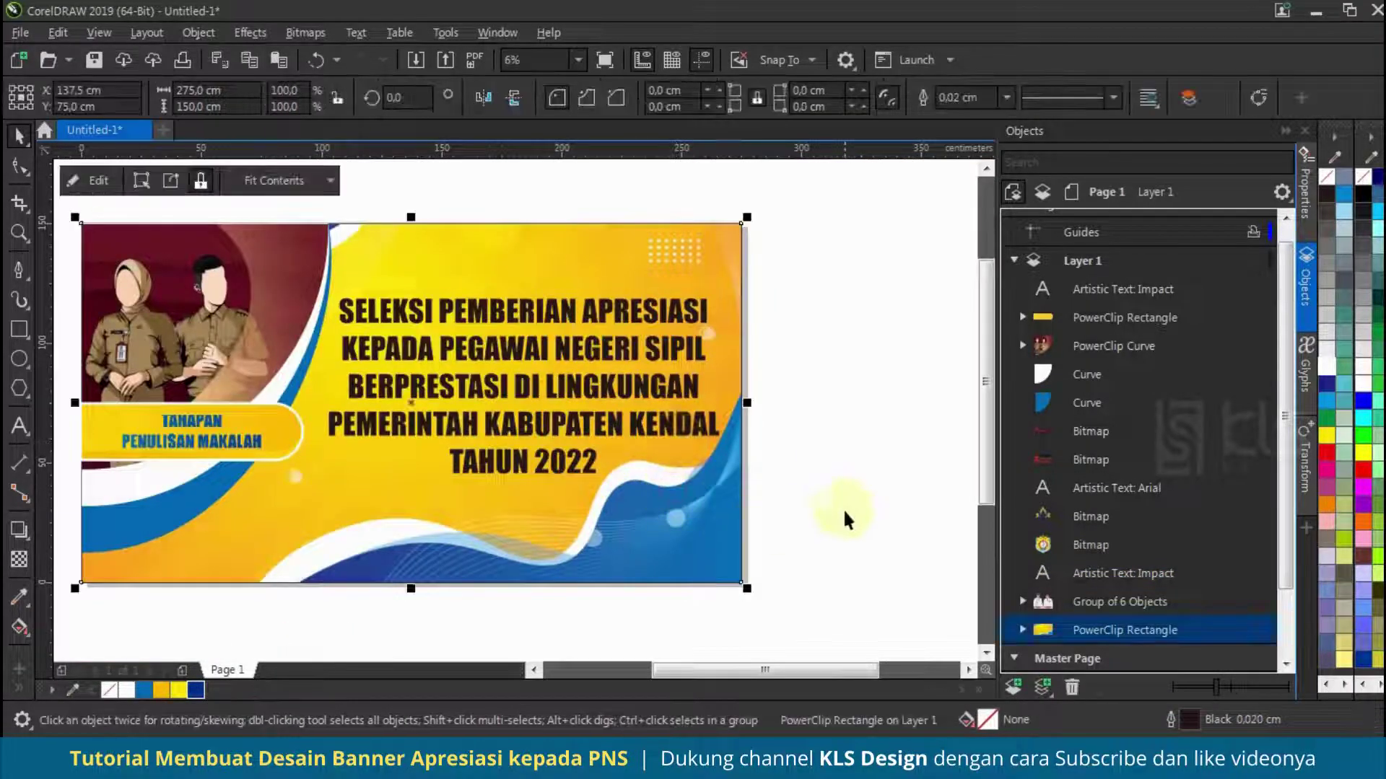
left_click(1023, 630)
scroll(1083, 606, "down", 1)
left_click(1085, 546)
left_click_drag(747, 589, 767, 600)
left_click(820, 457)
Nudge the title slightly and break it apart into separate text lines.
scroll(586, 309, "up", 1)
left_click_drag(590, 306, 599, 314)
scroll(635, 325, "down", 2)
scroll(607, 324, "up", 1)
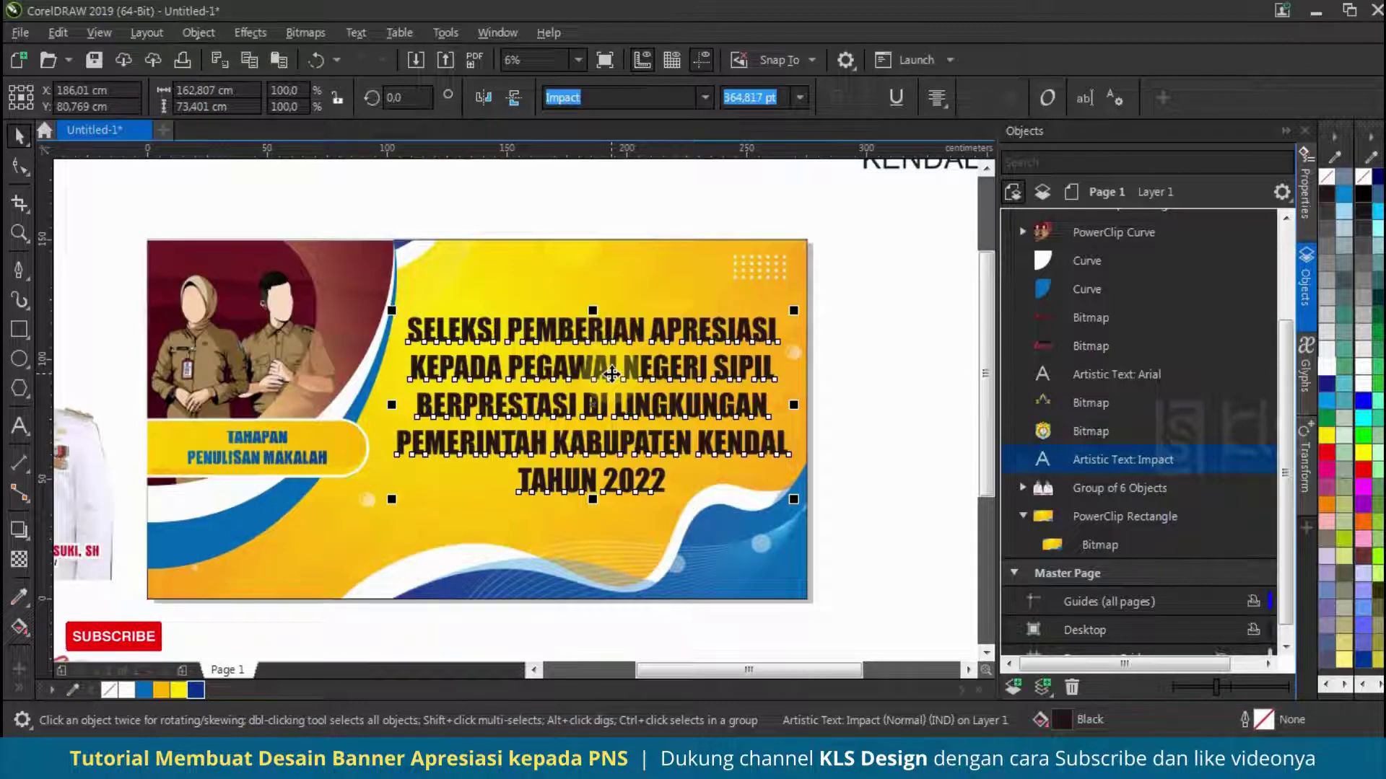
key("ctrl+k")
left_click(864, 339)
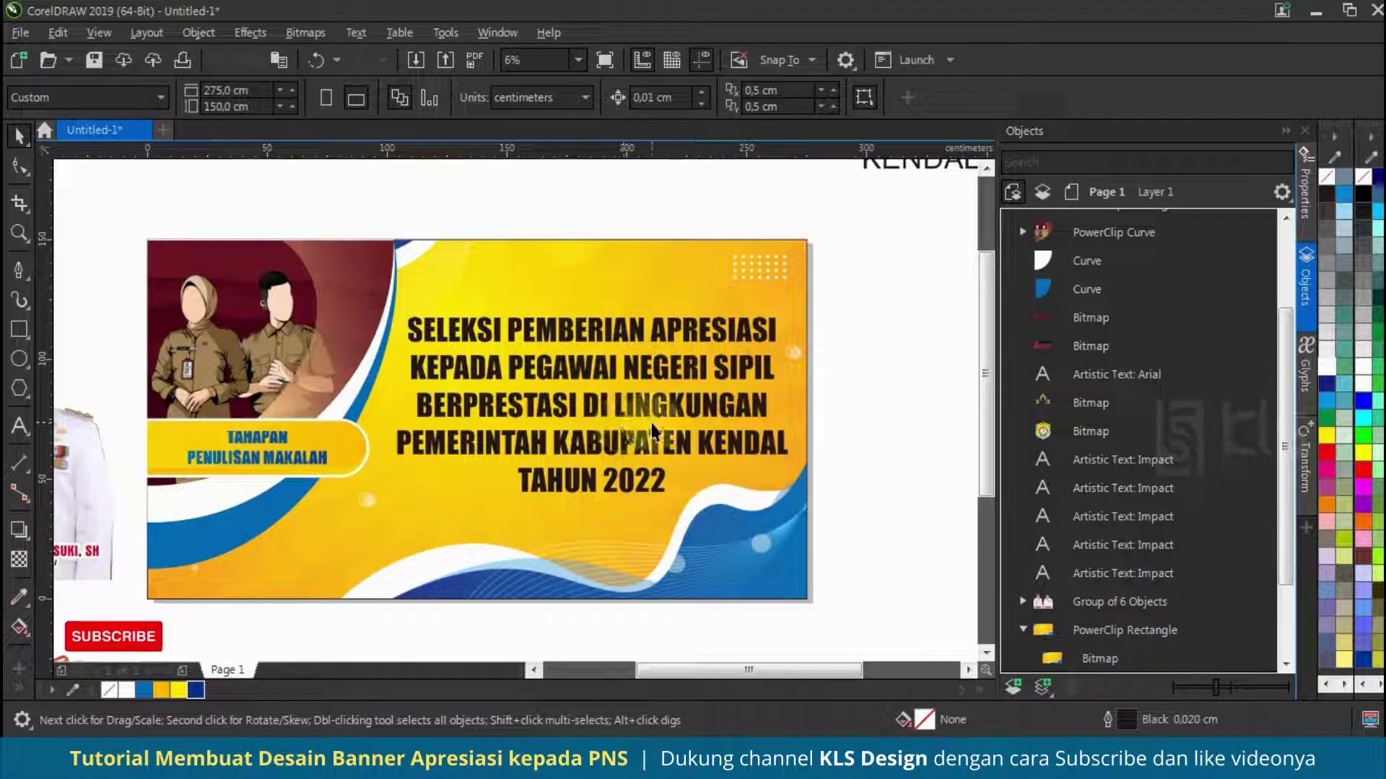
Fill all five title lines with the document palette's dark blue and give them a white outline.
scroll(769, 369, "down", 2)
scroll(722, 368, "up", 3)
scroll(712, 367, "down", 1)
scroll(634, 349, "up", 1)
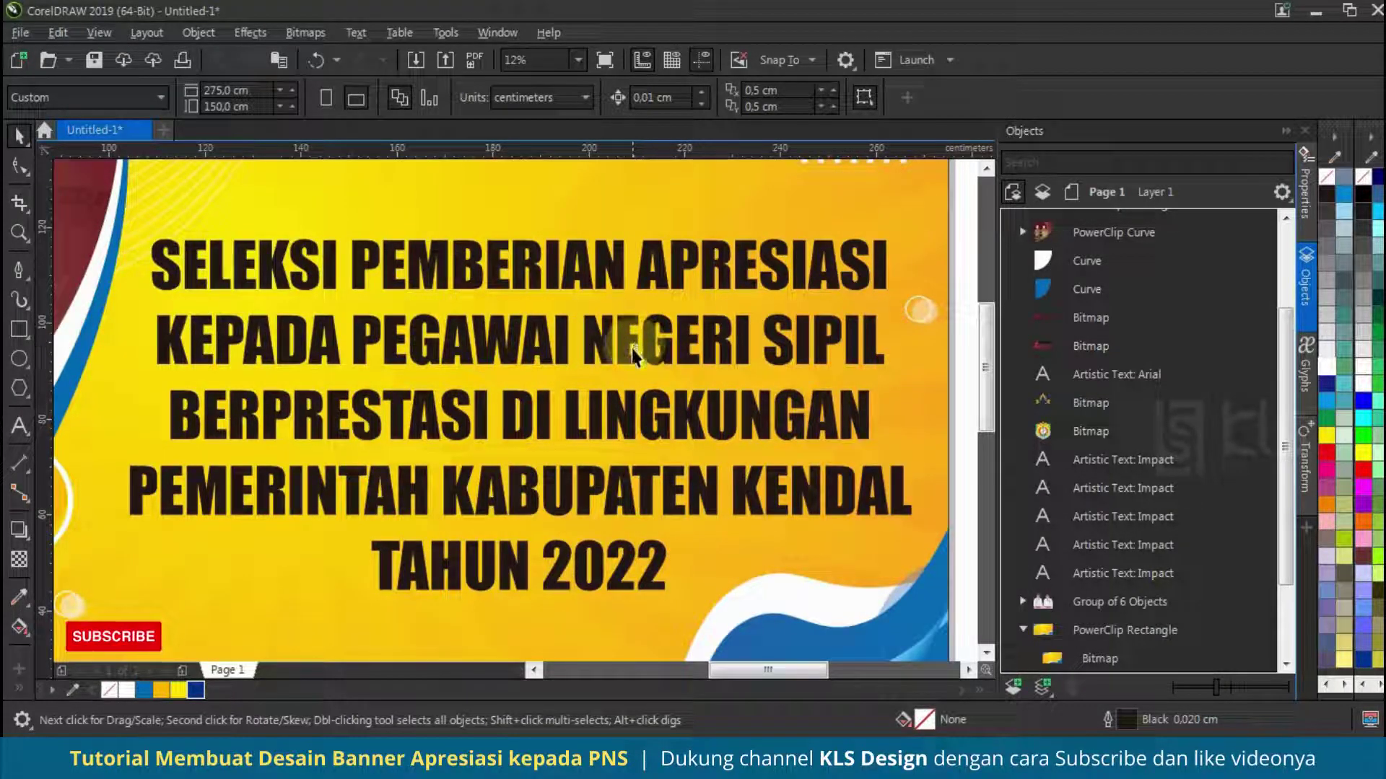
scroll(454, 426, "down", 1)
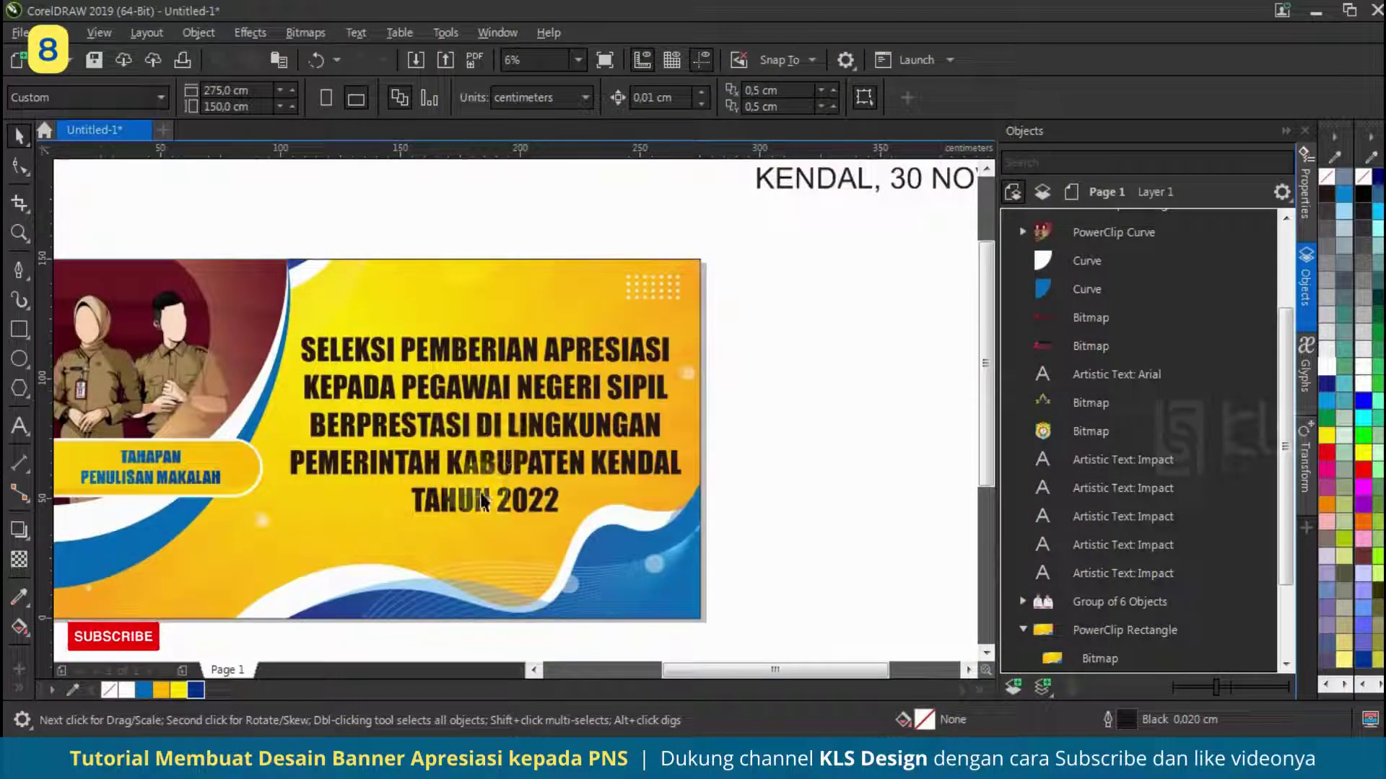
left_click_drag(258, 545, 257, 545)
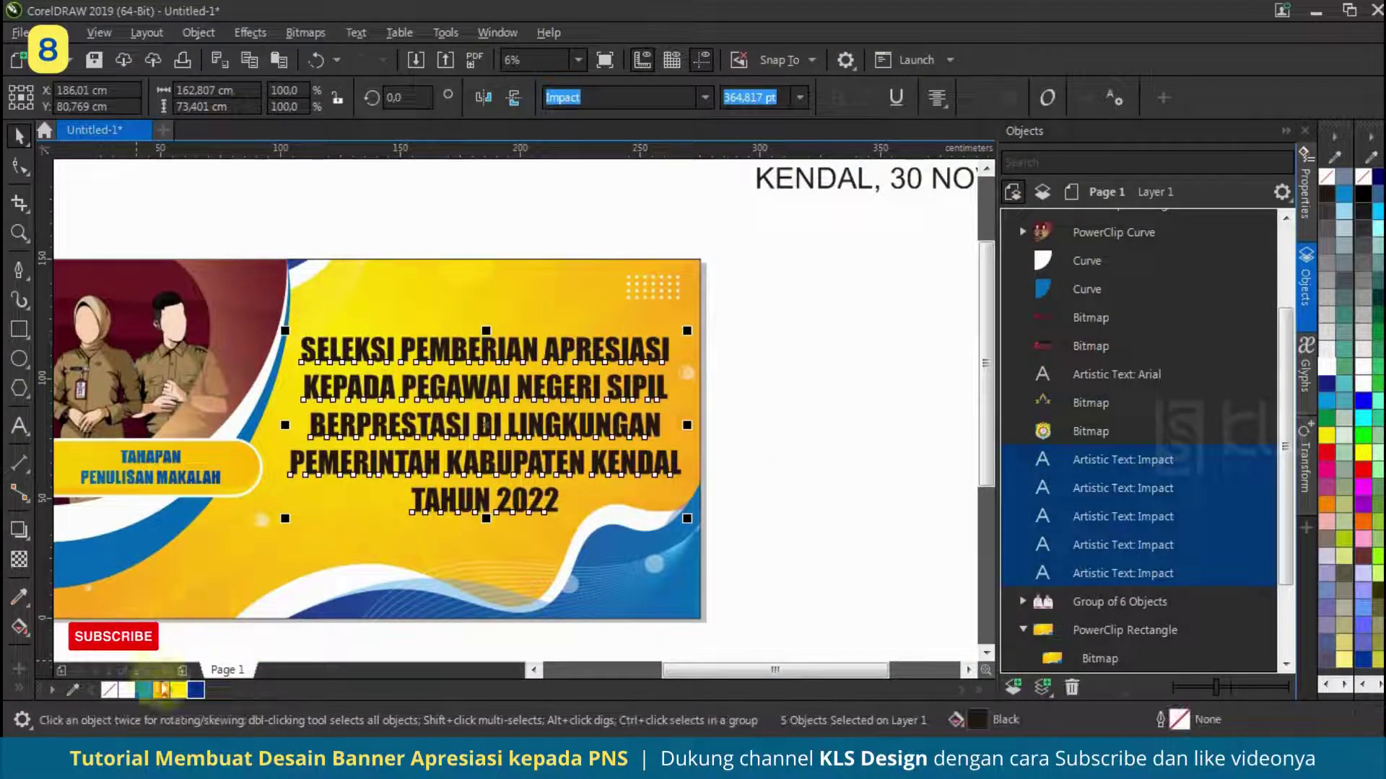
left_click(195, 690)
right_click(126, 690)
Set the title lines' outline to 2,5 cm wide with round corners, behind the fill and scaling with the object.
key("F12")
left_click(567, 302)
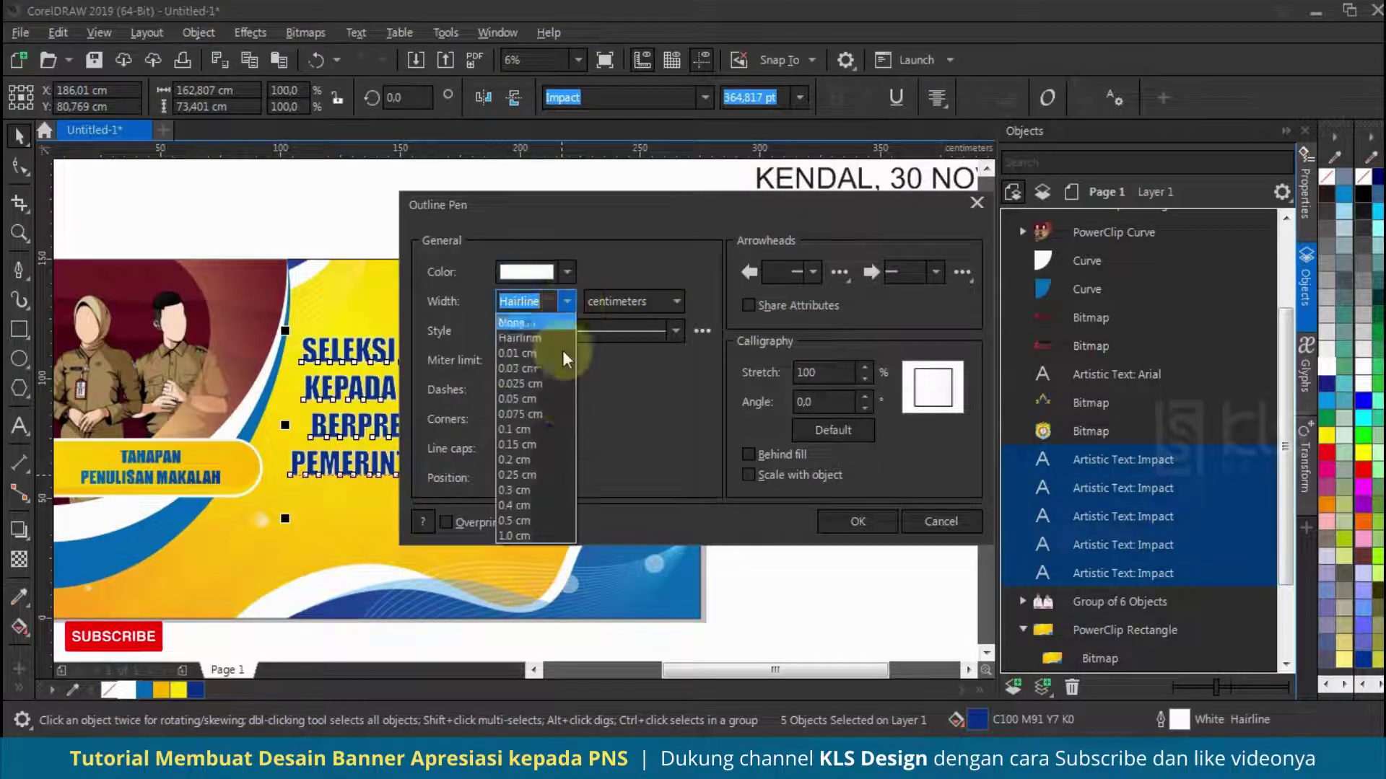
left_click(542, 536)
left_click(769, 455)
left_click(769, 475)
left_click(536, 419)
double_click(525, 301)
type("2,5")
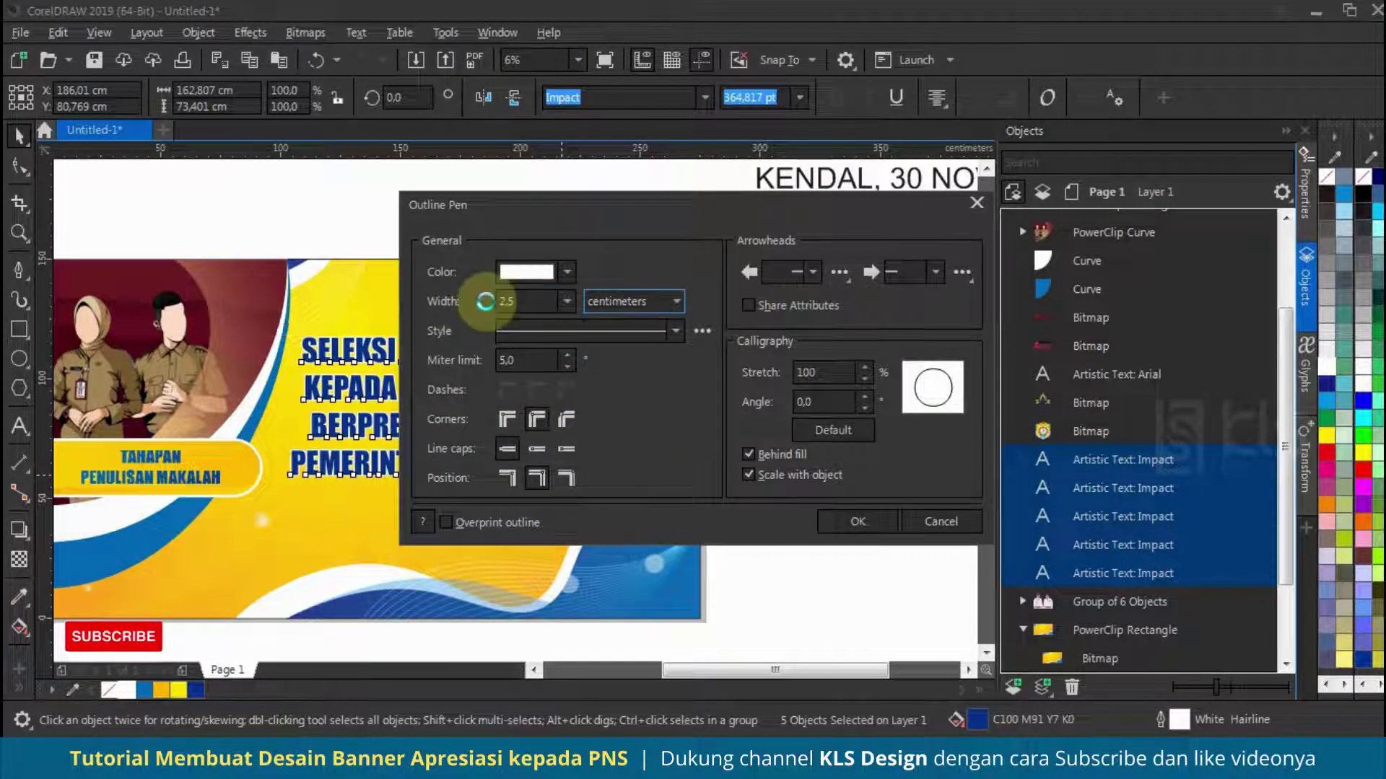
left_click(856, 521)
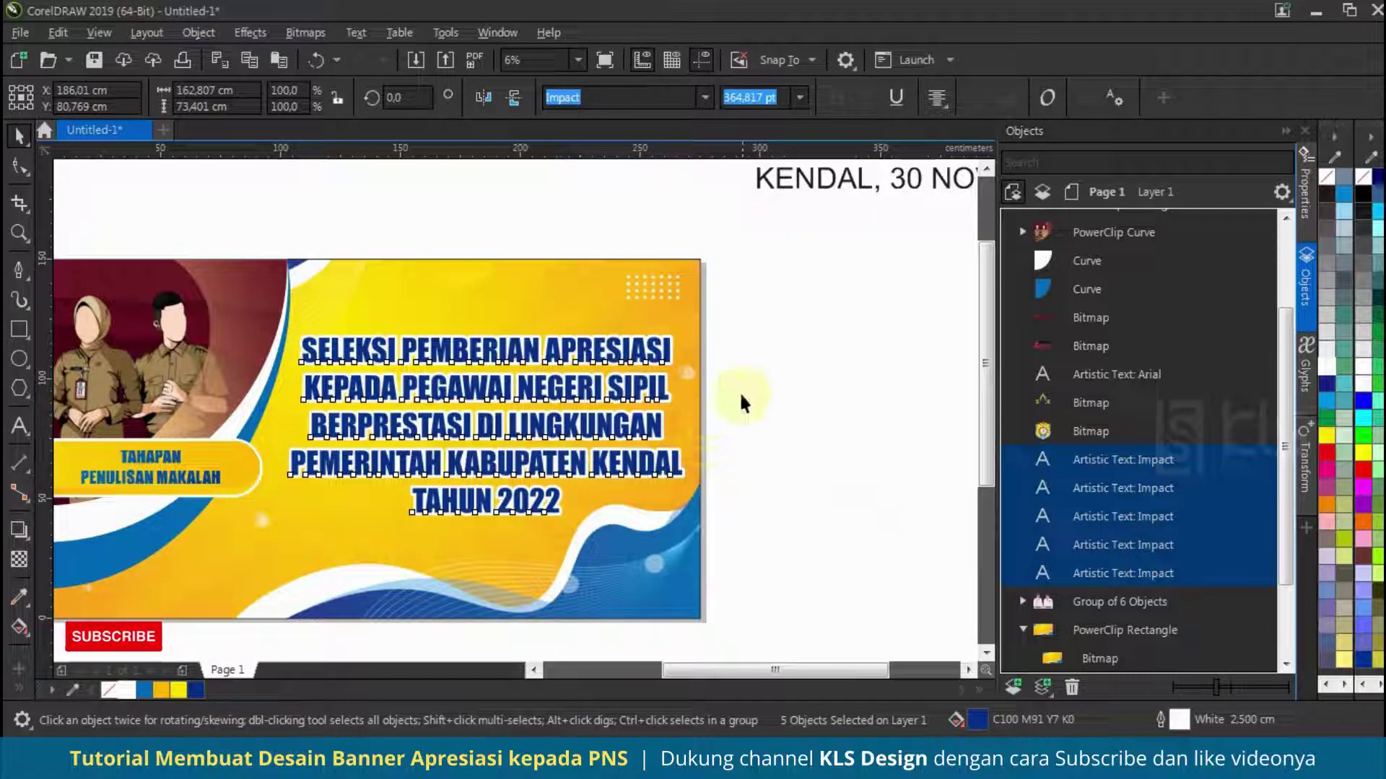
left_click(718, 440)
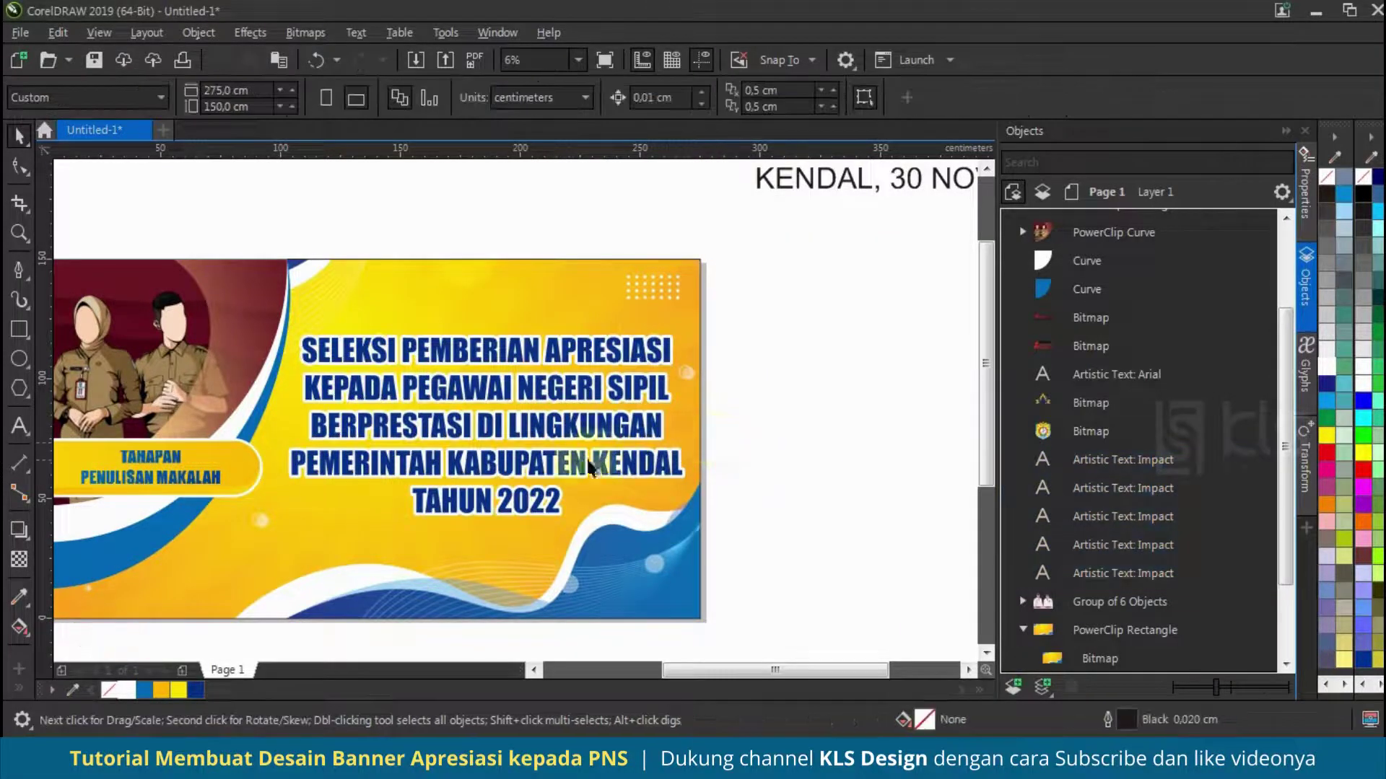
Fill the title lines "PEMERINTAH KABUPATEN KENDAL" and "TAHUN 2022" with the palette's lighter blue.
left_click(526, 473)
left_click(529, 513, "shift")
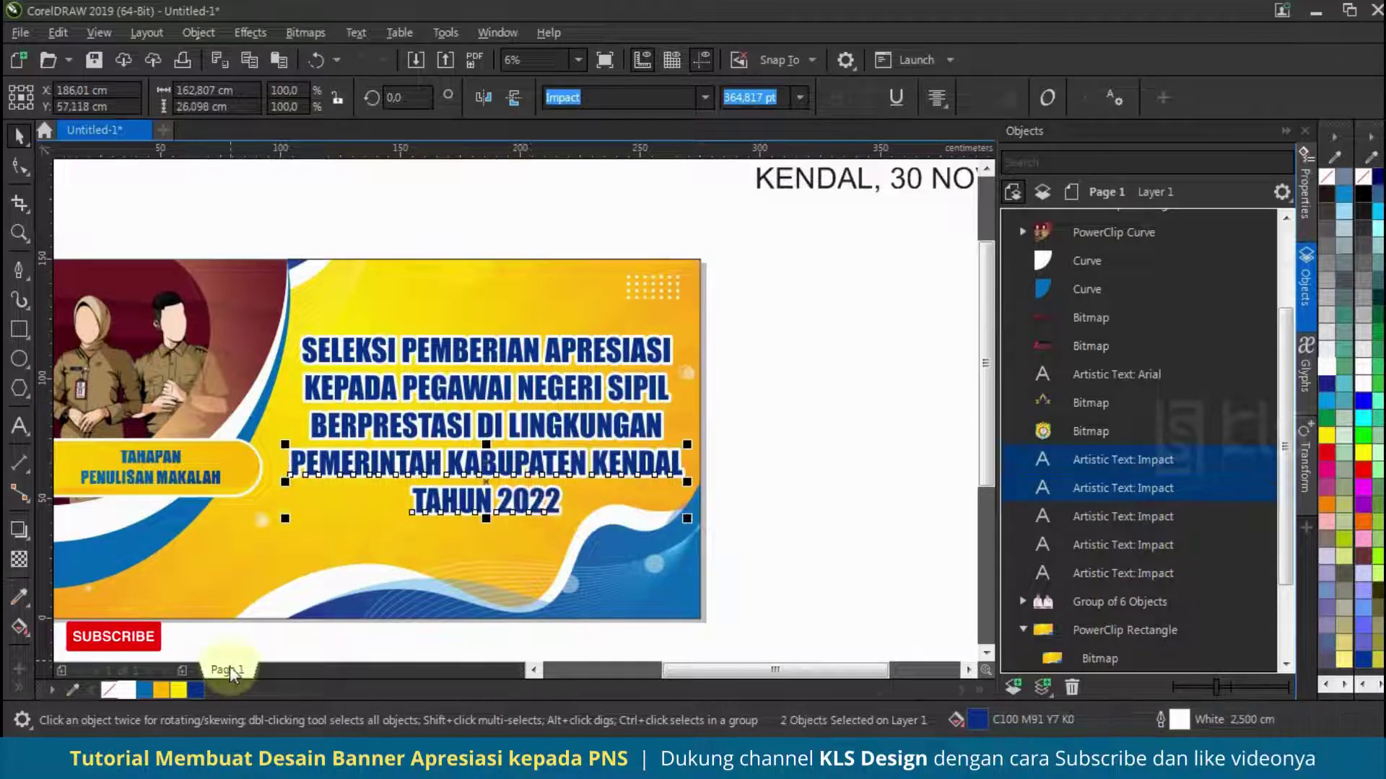
left_click(142, 692)
left_click(777, 404)
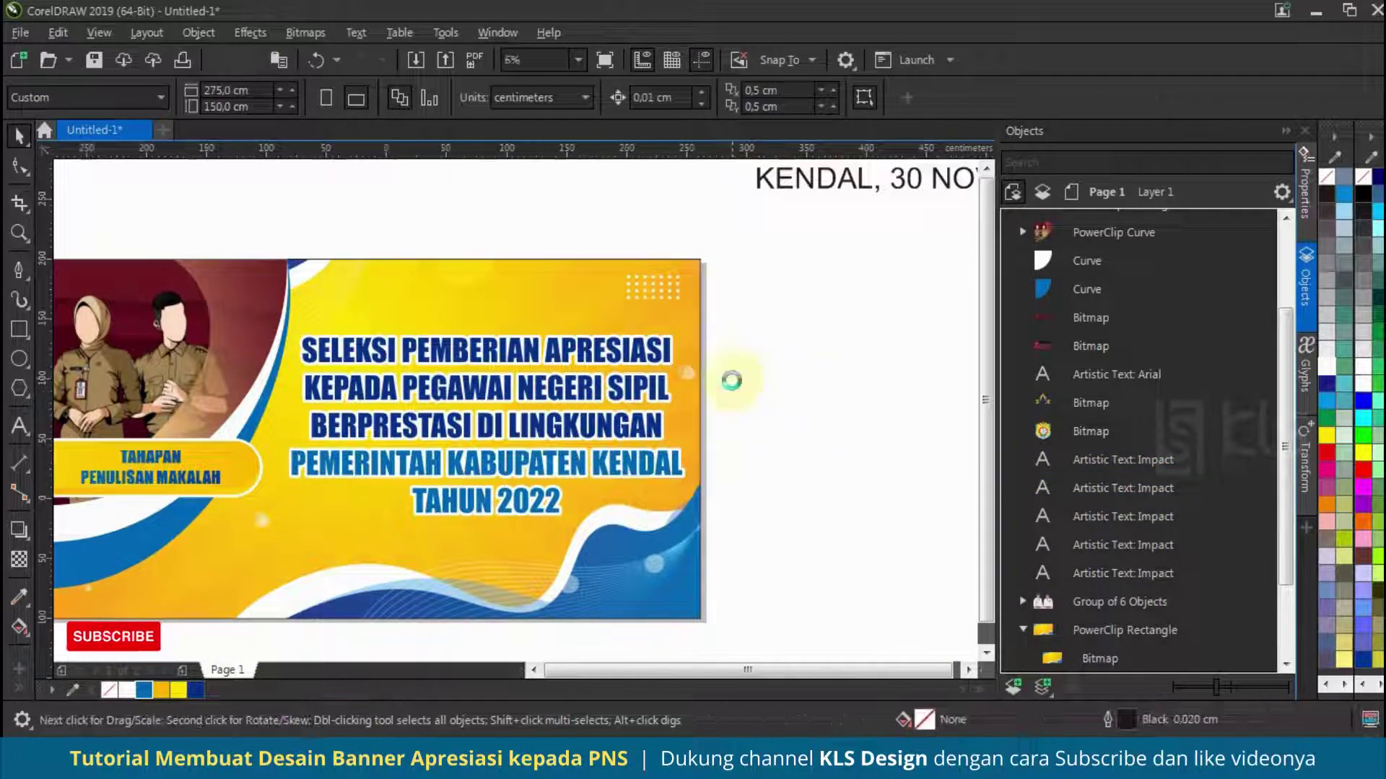
Group the five title lines and apply the Flat Bottom Right drop shadow preset to the group.
scroll(725, 382, "down", 1)
scroll(707, 422, "up", 1)
left_click_drag(339, 508, 319, 521)
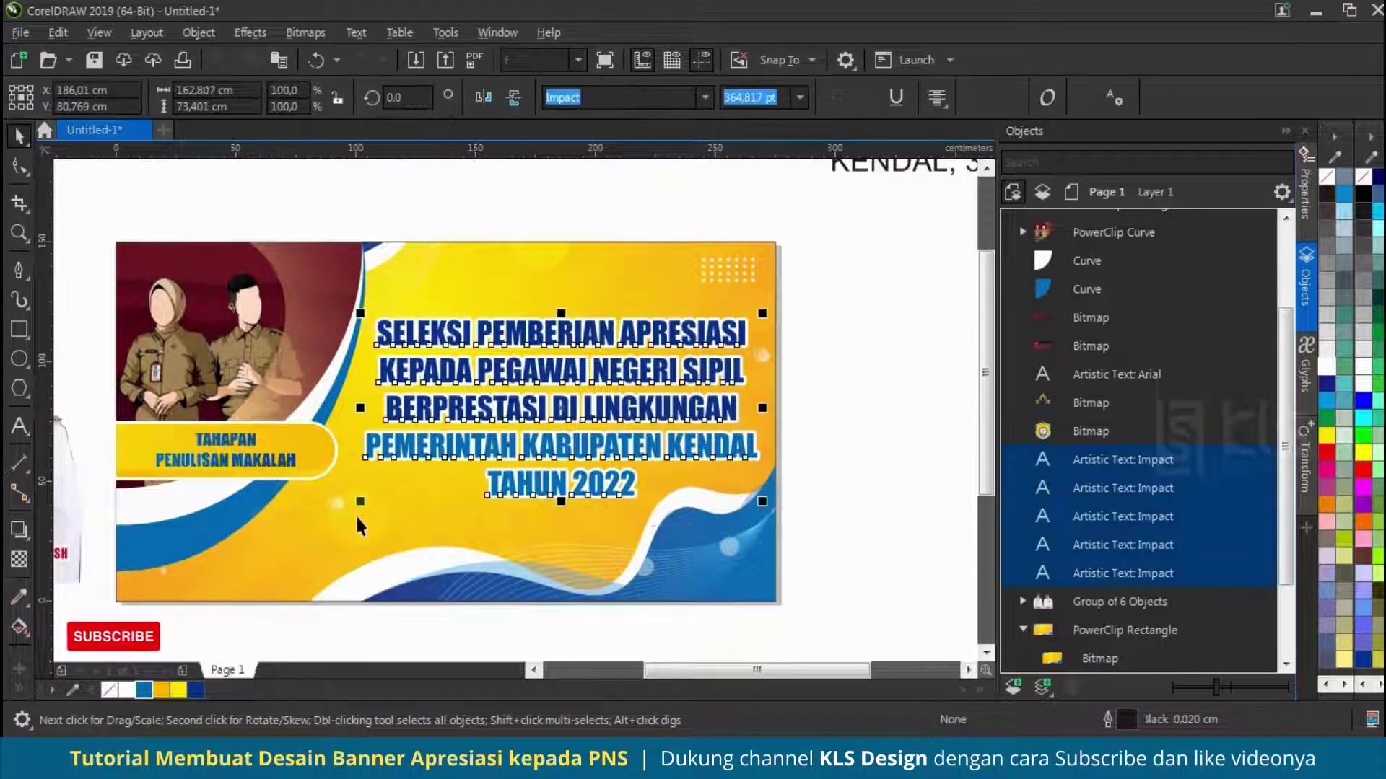
key("ctrl+g")
left_click(19, 530)
left_click(67, 101)
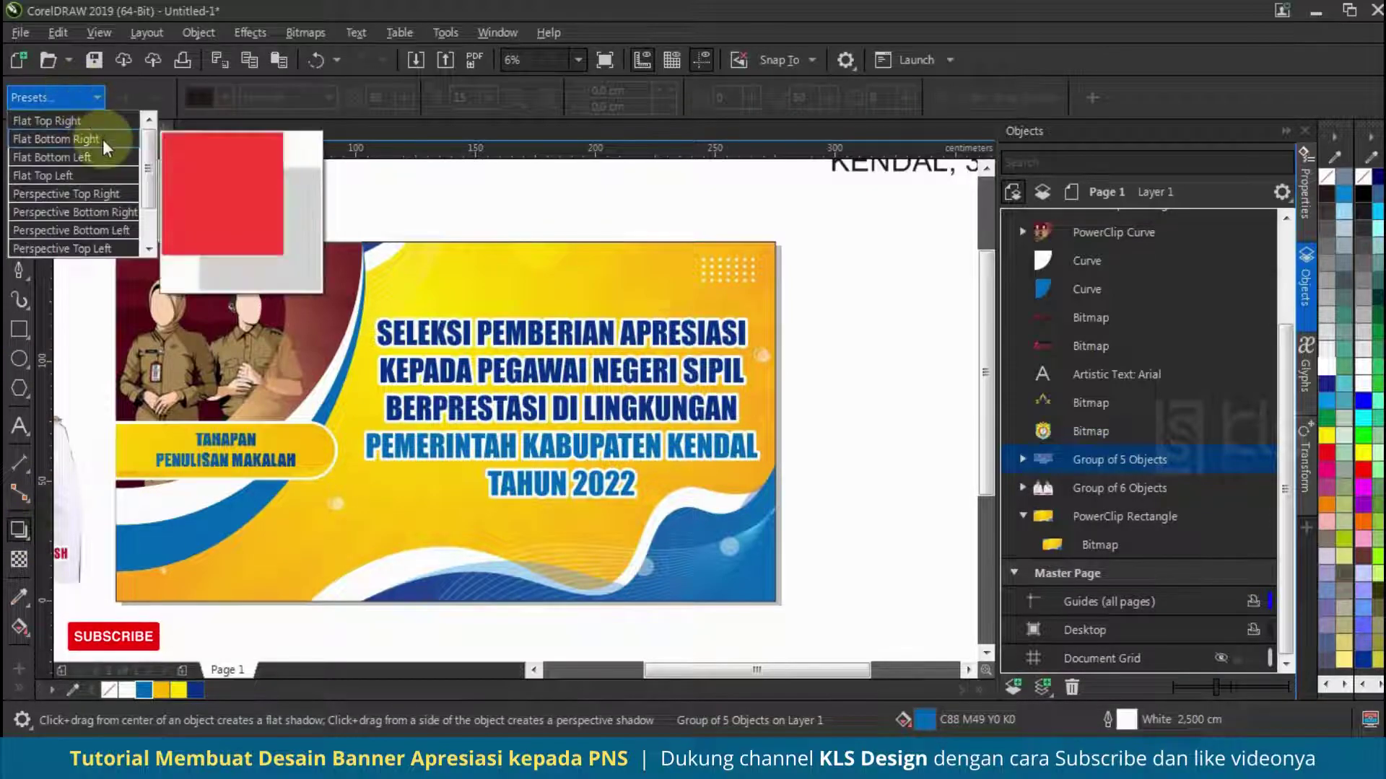
left_click(103, 138)
Set the title's drop shadow opacity to 30 and its feathering to 7.
left_click(225, 98)
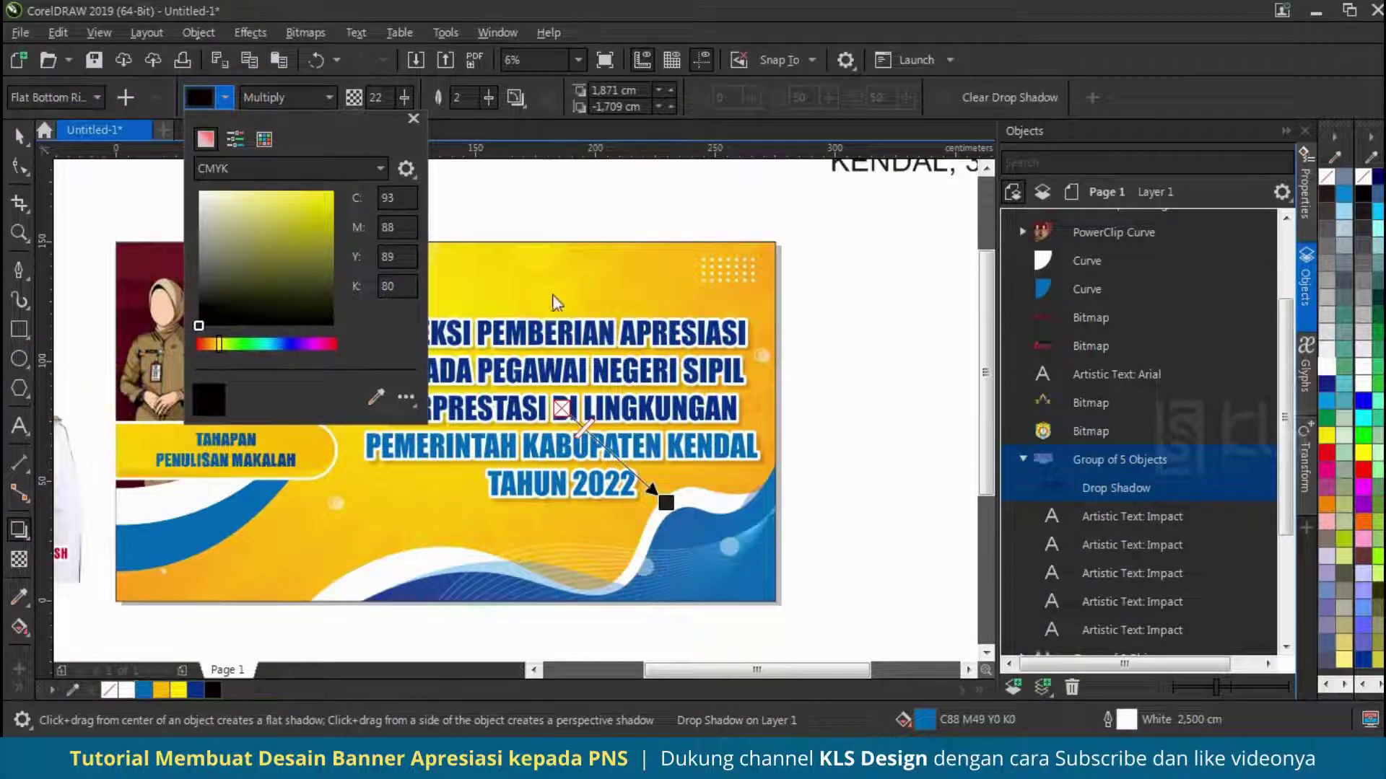
double_click(468, 96)
type("10")
key("Return")
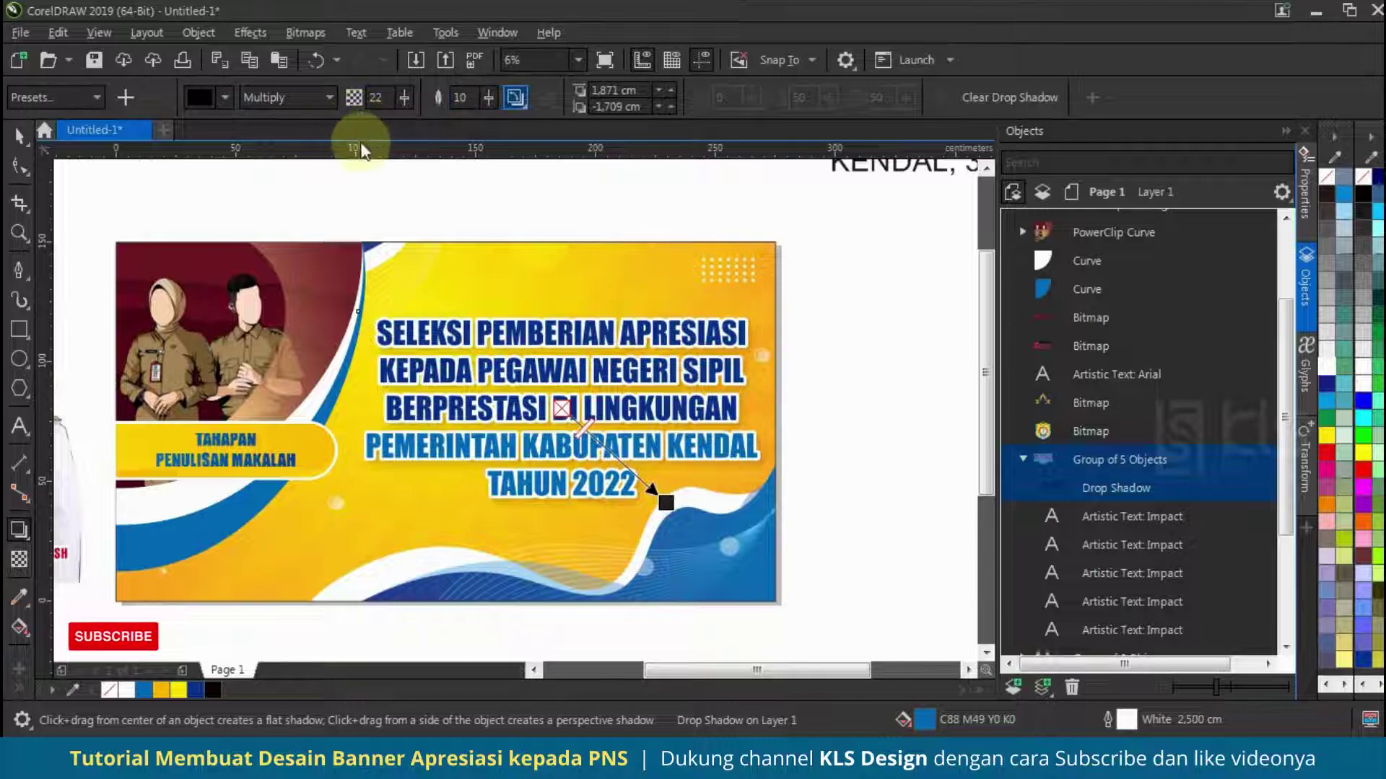
double_click(385, 97)
type("30")
key("Tab")
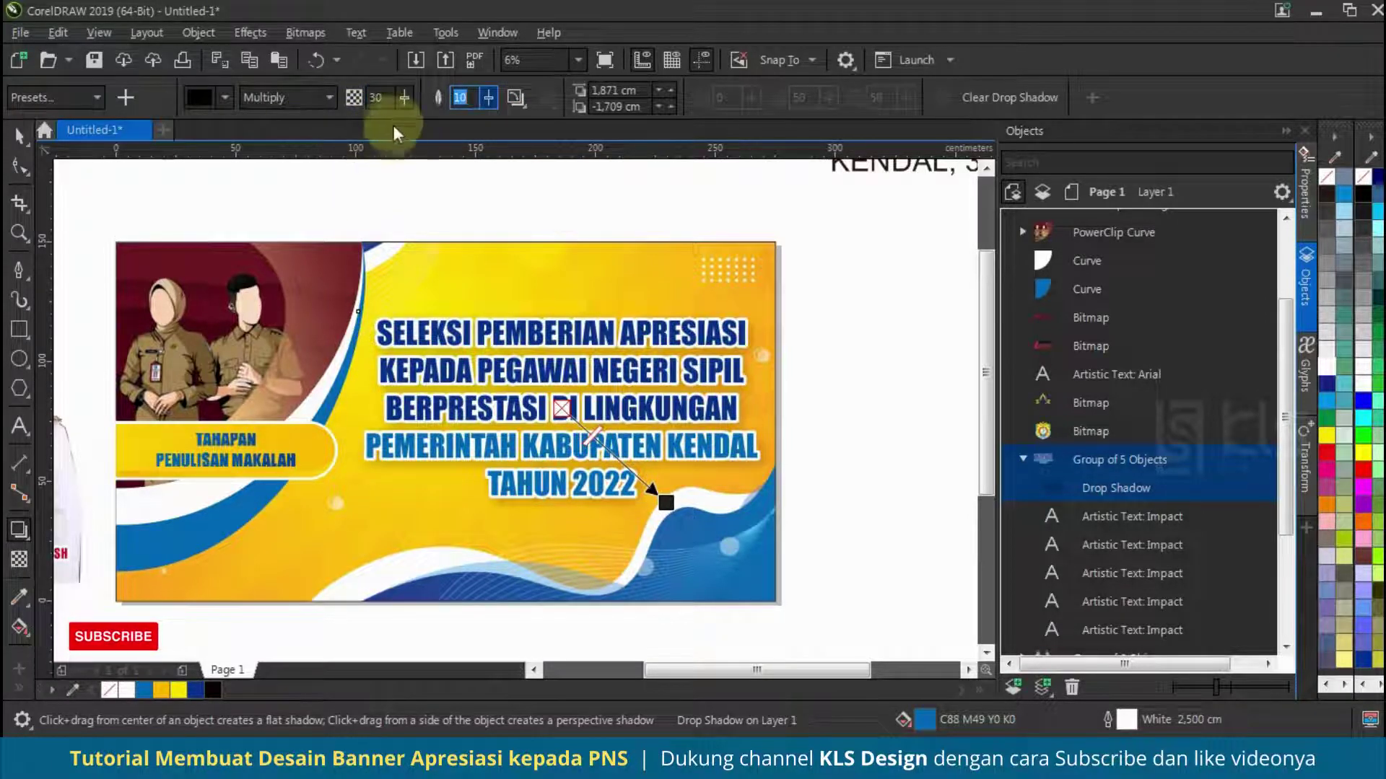
type("7")
left_click(20, 135)
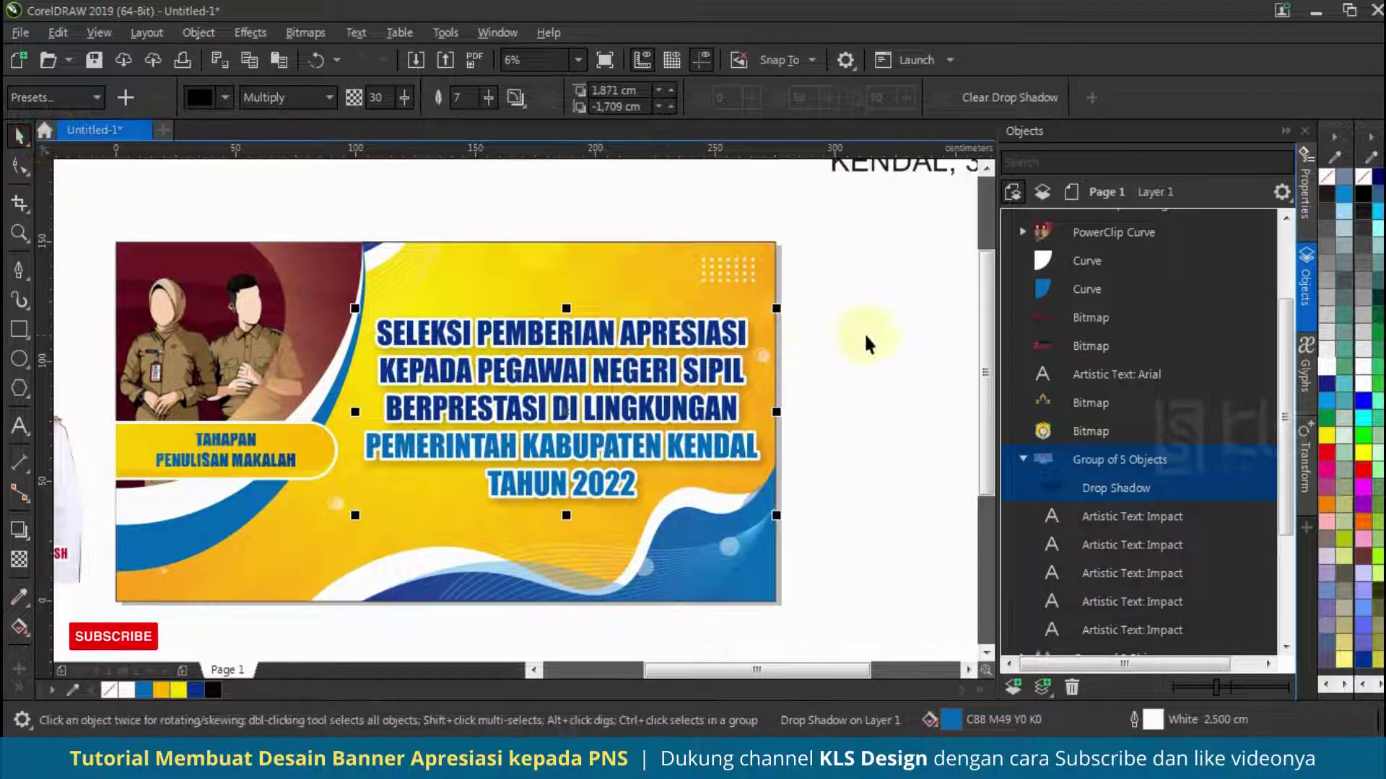
left_click(858, 333)
Scale the shadowed title group down to about 138 cm wide and reposition it on the yellow area.
scroll(317, 427, "down", 1)
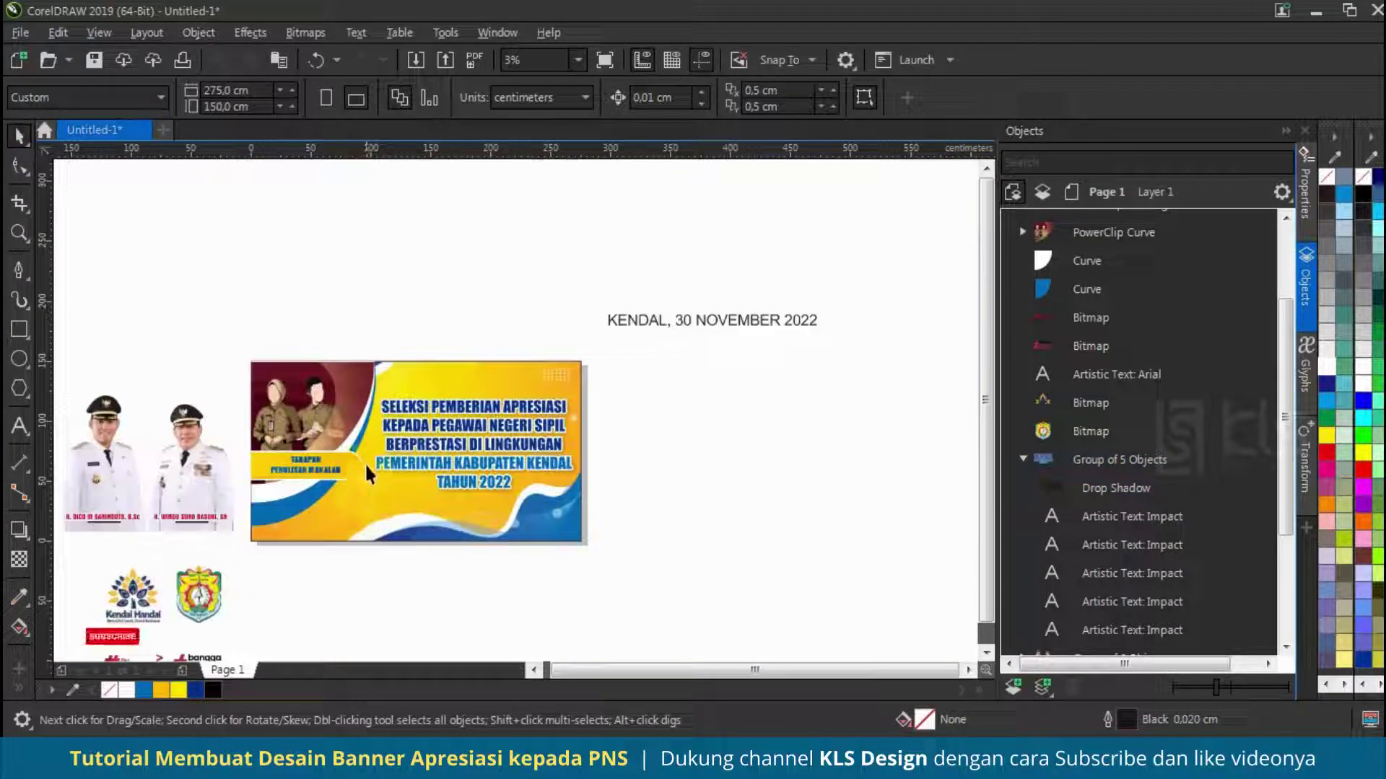
scroll(582, 456, "down", 1)
scroll(537, 459, "up", 2)
scroll(621, 446, "down", 1)
scroll(590, 450, "up", 1)
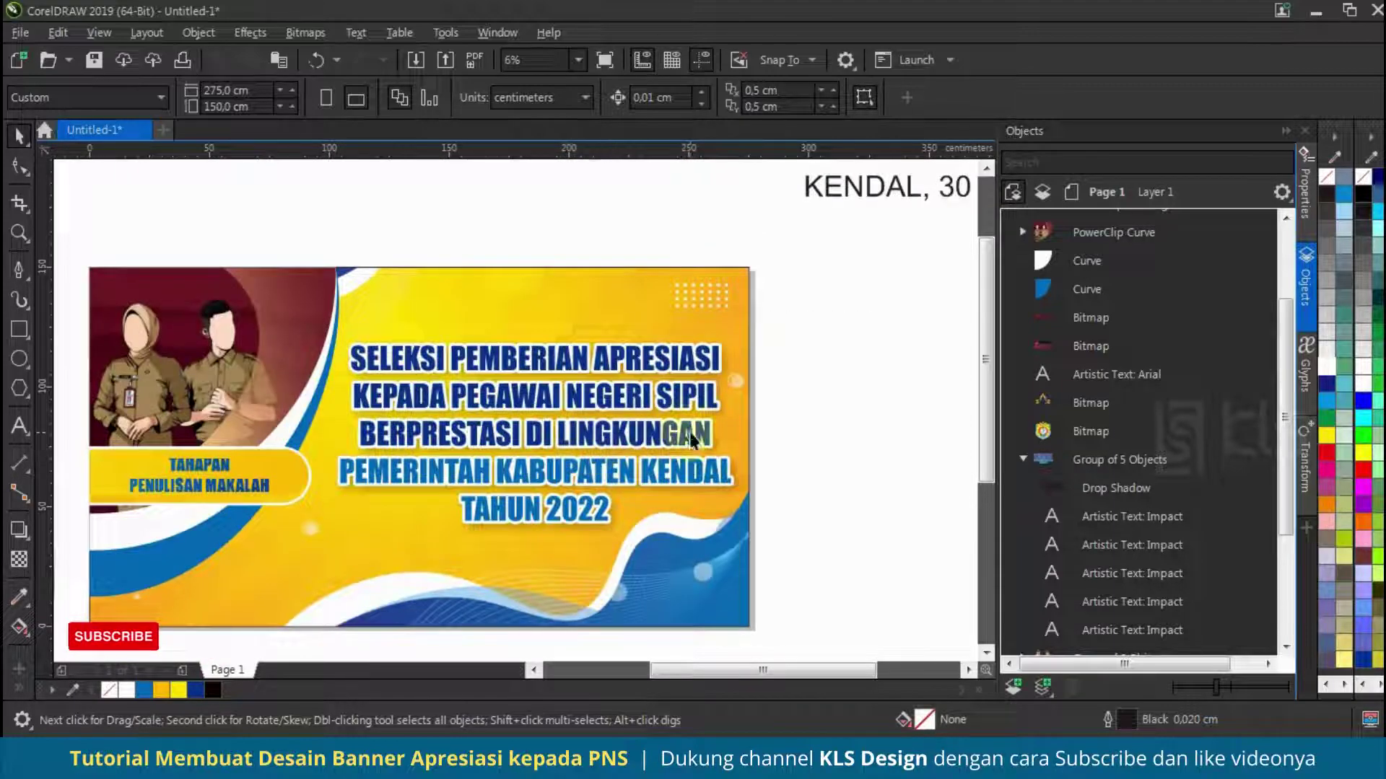
left_click_drag(301, 557, 302, 565)
left_click_drag(566, 379, 570, 358)
left_click_drag(755, 310, 688, 340)
left_click_drag(591, 356, 599, 346)
left_click(818, 361)
Move the word "BERPRESTASI" from the third title line to the end of the second line.
left_click(19, 426)
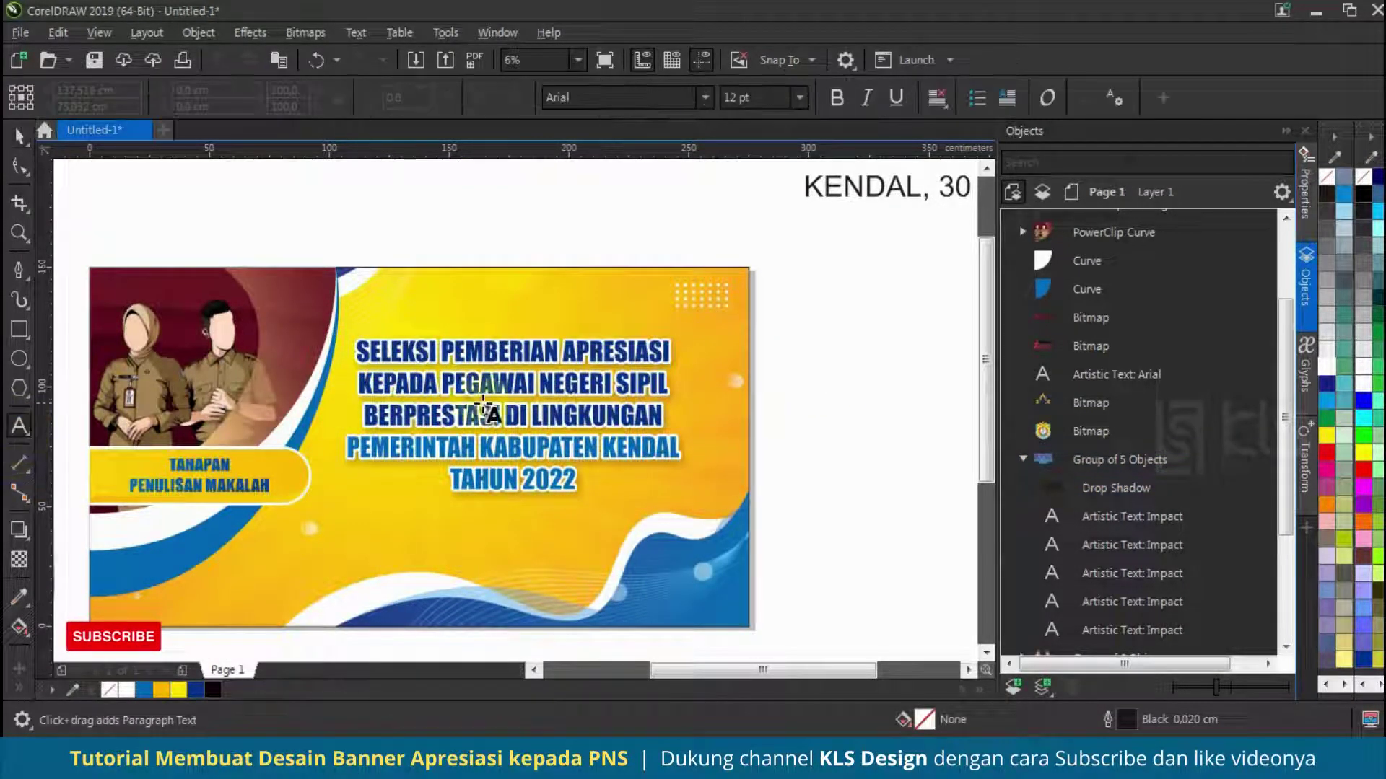
left_click(512, 415)
key("BackSpace")
key("BackSpace")
key("BackSpace")
key("BackSpace")
key("BackSpace")
key("BackSpace")
key("BackSpace")
key("BackSpace")
key("BackSpace")
key("BackSpace")
key("BackSpace")
key("BackSpace")
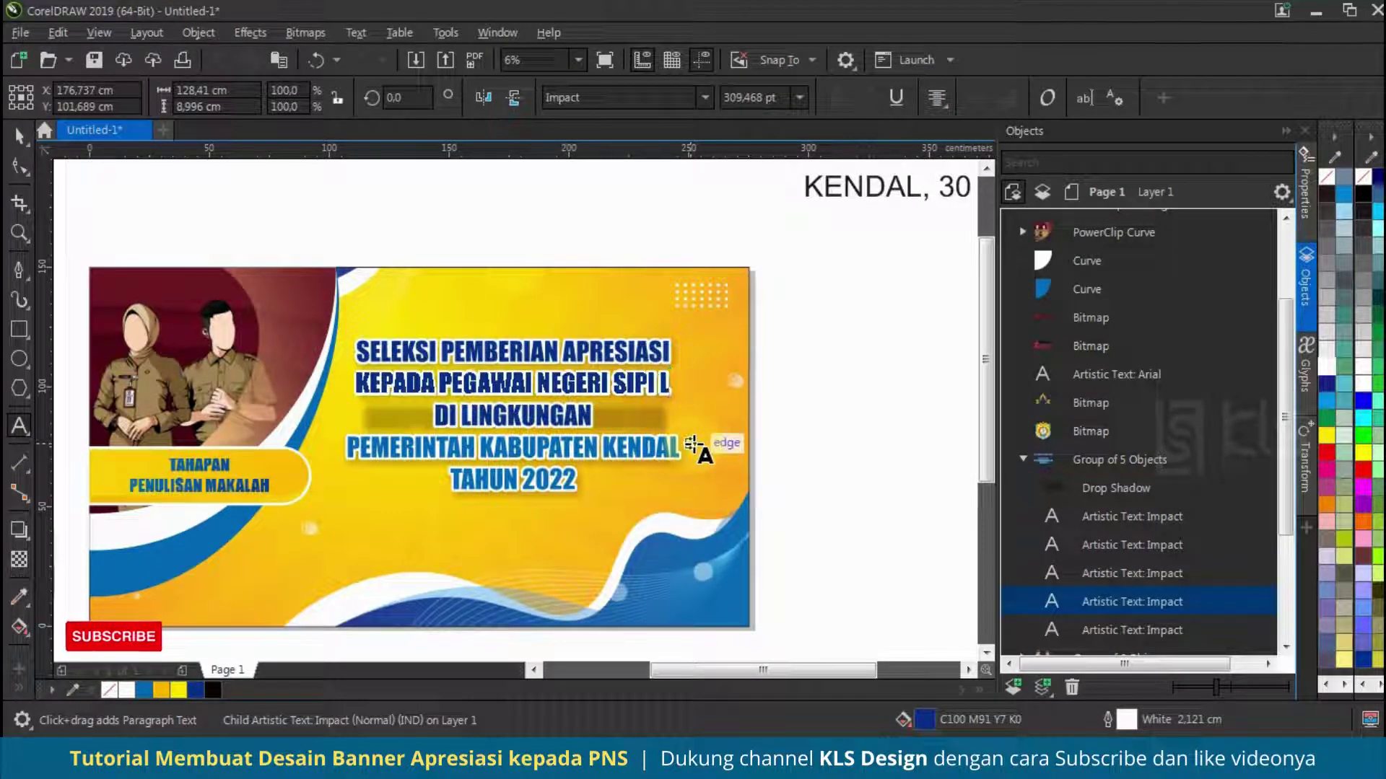
key("BackSpace")
key("ctrl+v")
key("Escape")
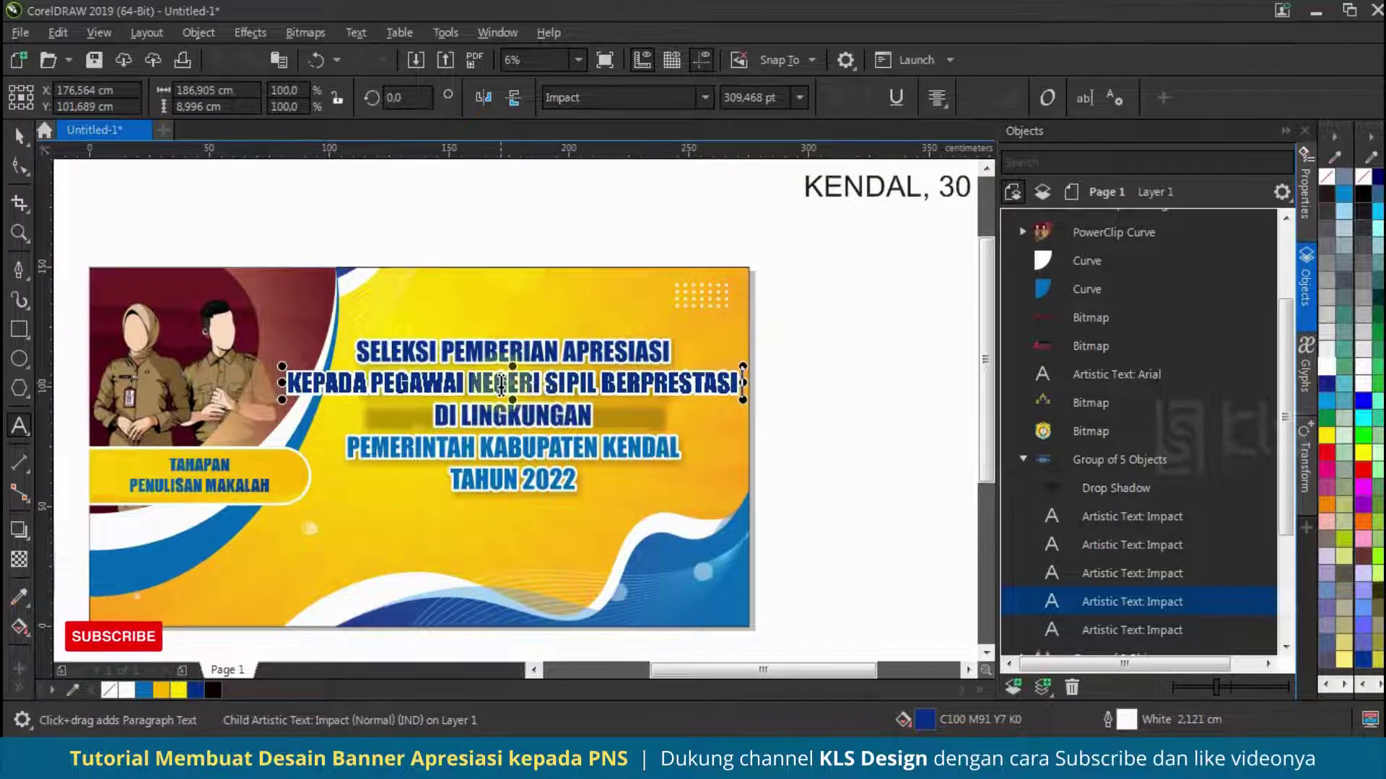
scroll(465, 424, "up", 2)
left_click(500, 477)
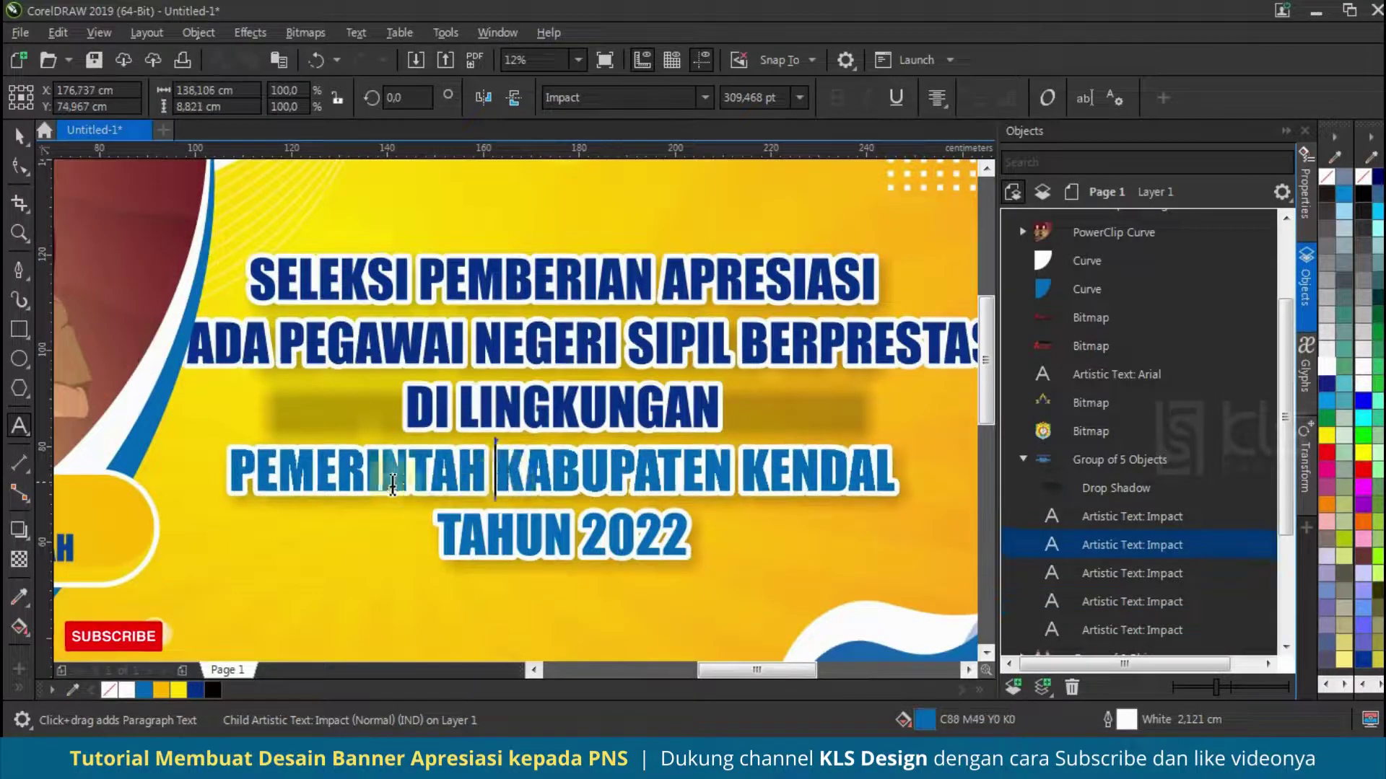
left_click_drag(484, 471, 207, 476)
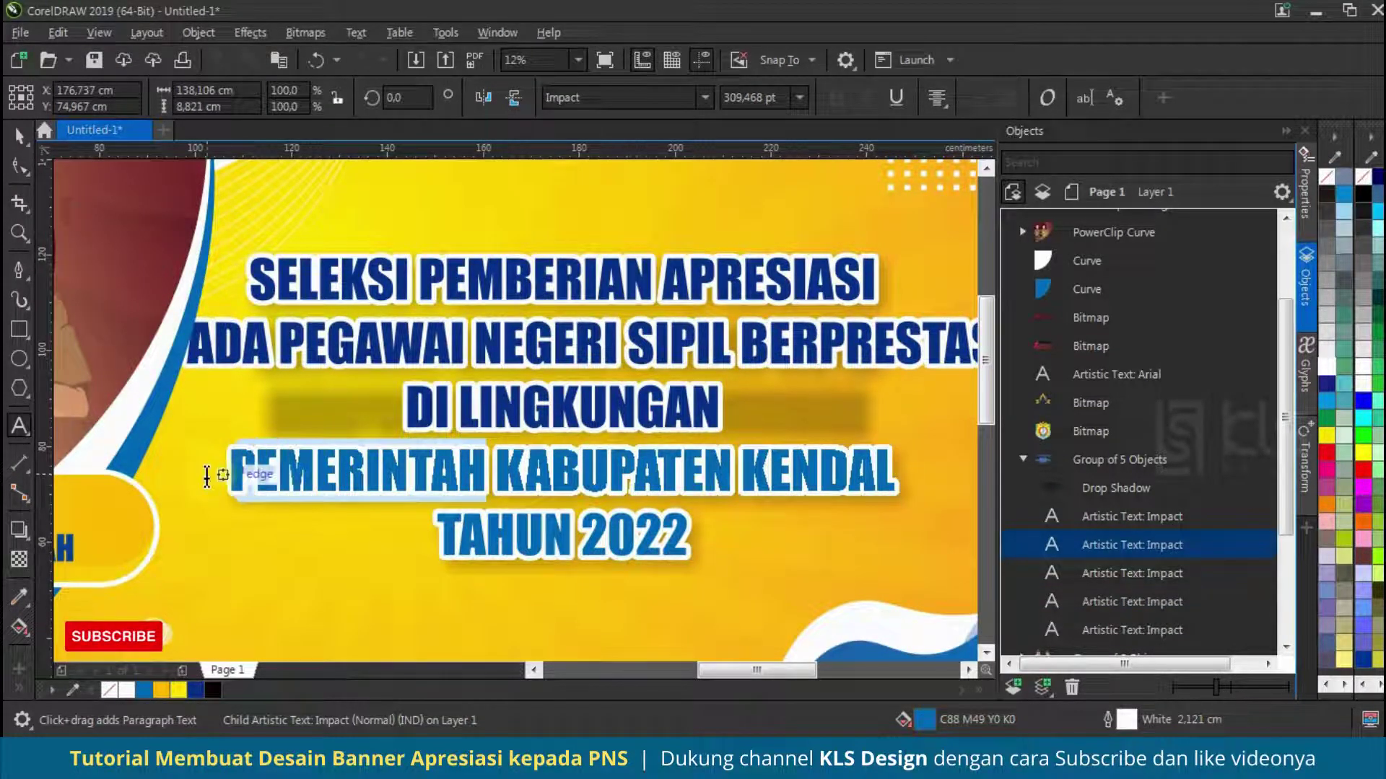
scroll(332, 476, "down", 1)
scroll(436, 442, "up", 1)
Set the title group's drop shadow feathering to 6.
left_click(20, 136)
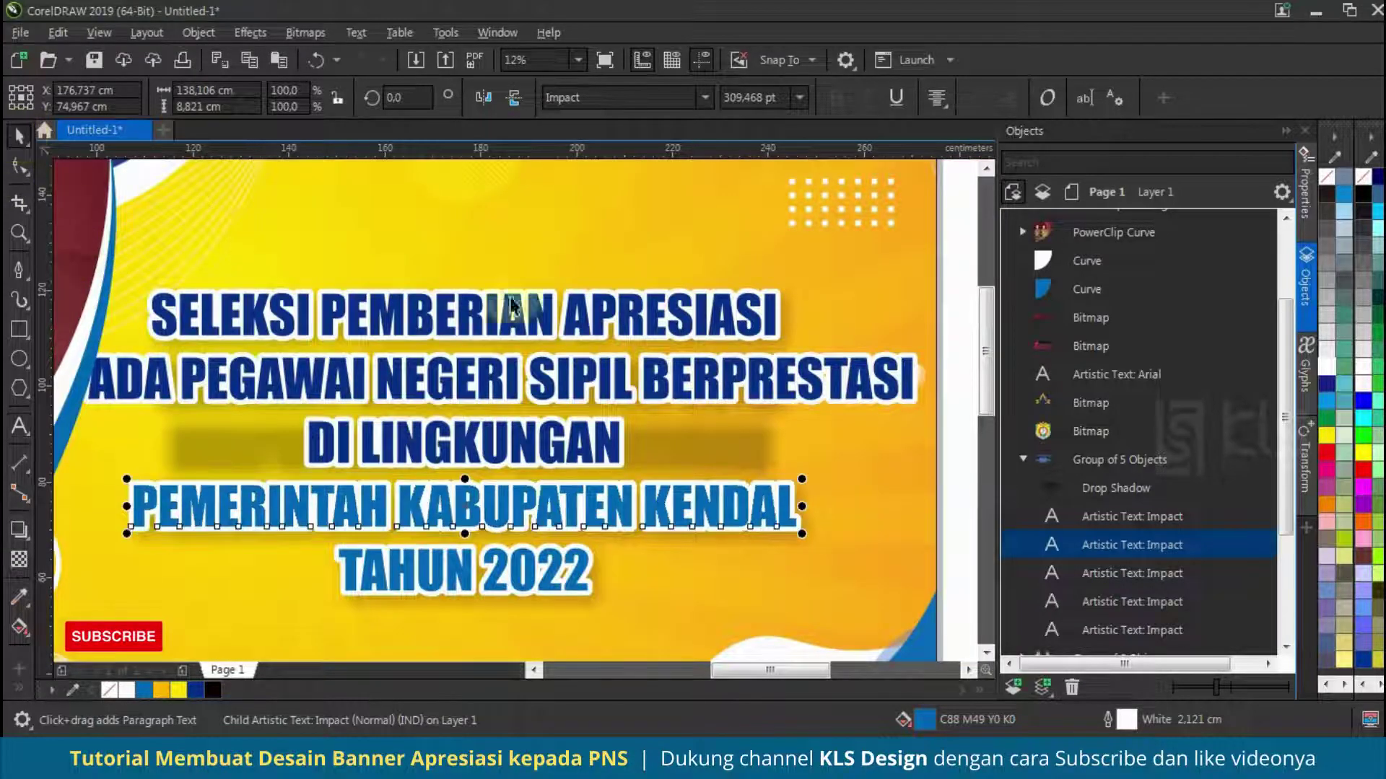
left_click(712, 442)
left_click(462, 98)
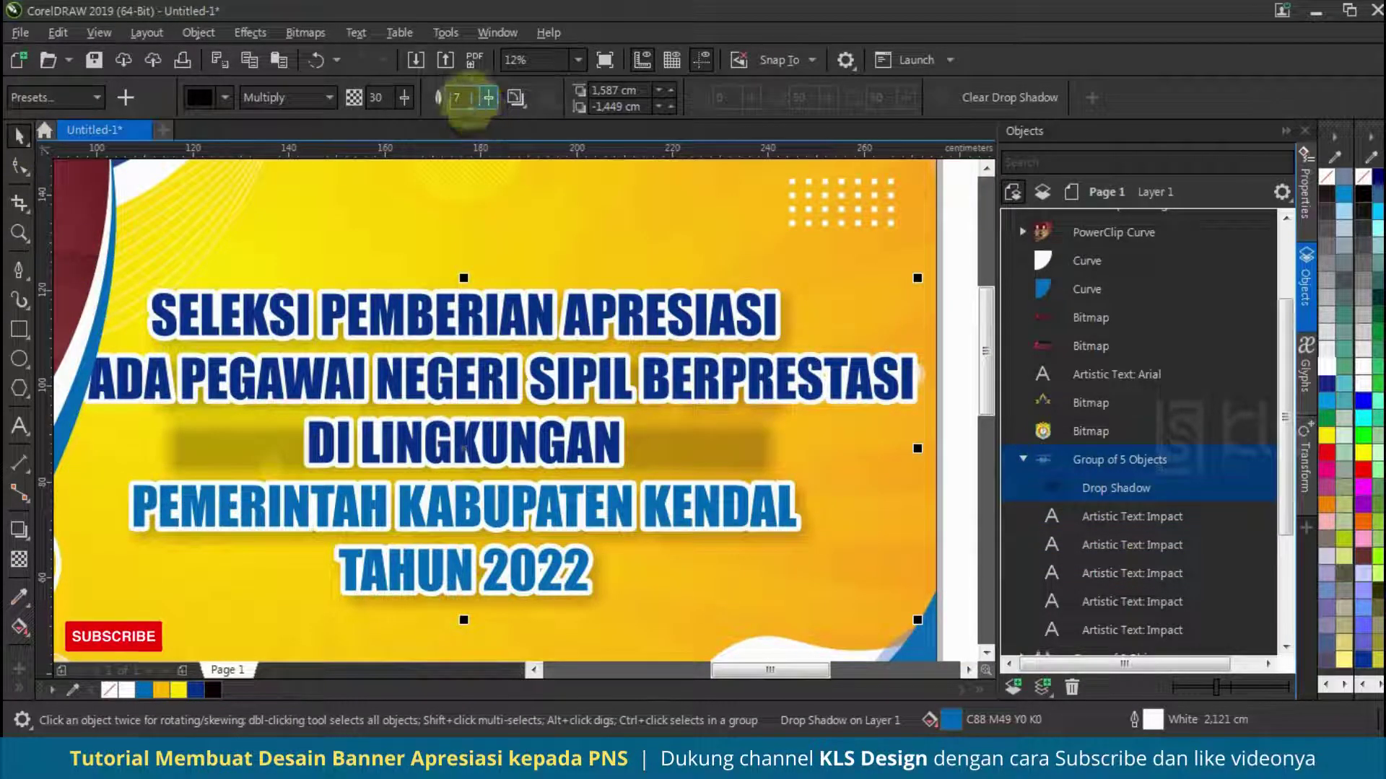
left_click(22, 135)
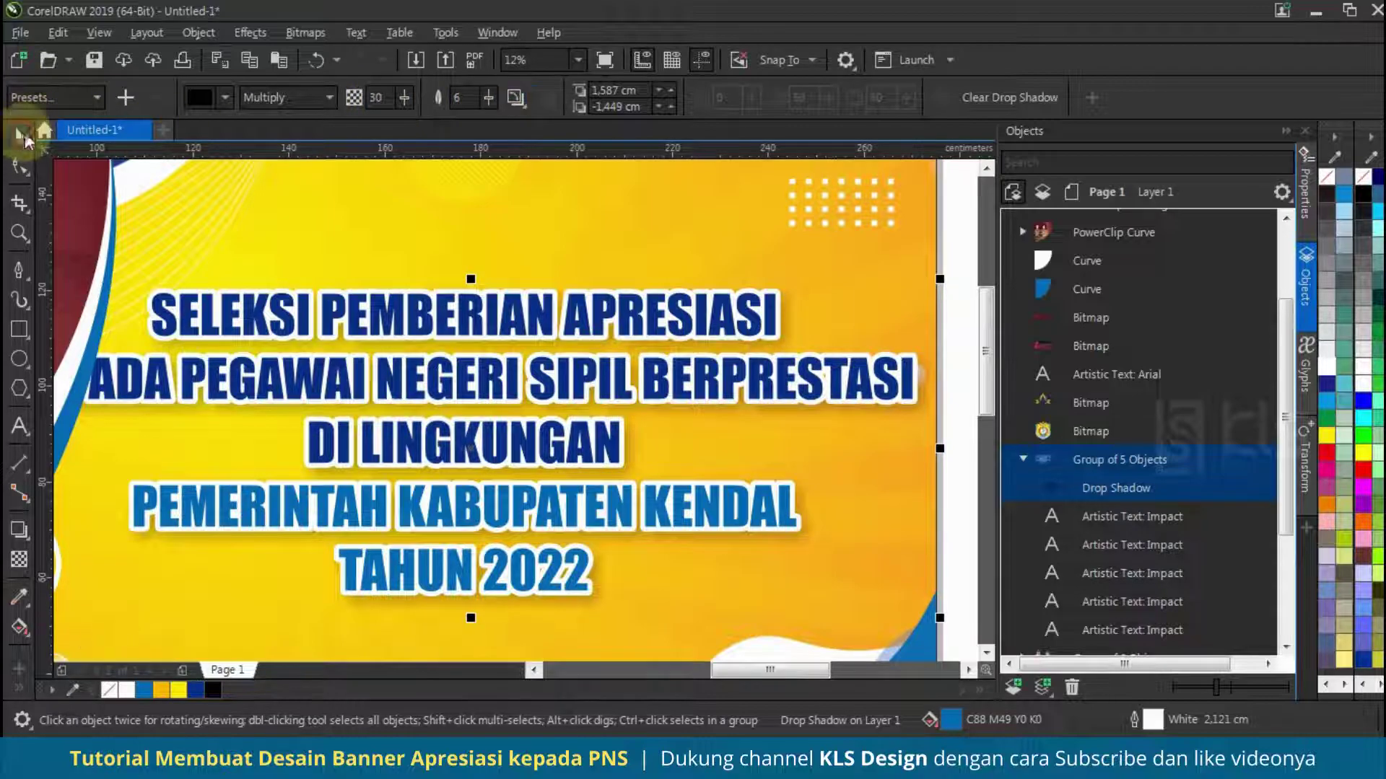
Scale the title group down and position it between the picture frame and the banner's right edge.
scroll(573, 315, "down", 1)
left_click_drag(762, 293, 748, 298)
left_click_drag(532, 321, 547, 320)
left_click_drag(315, 298, 332, 304)
left_click_drag(761, 304, 753, 289)
left_click(808, 361)
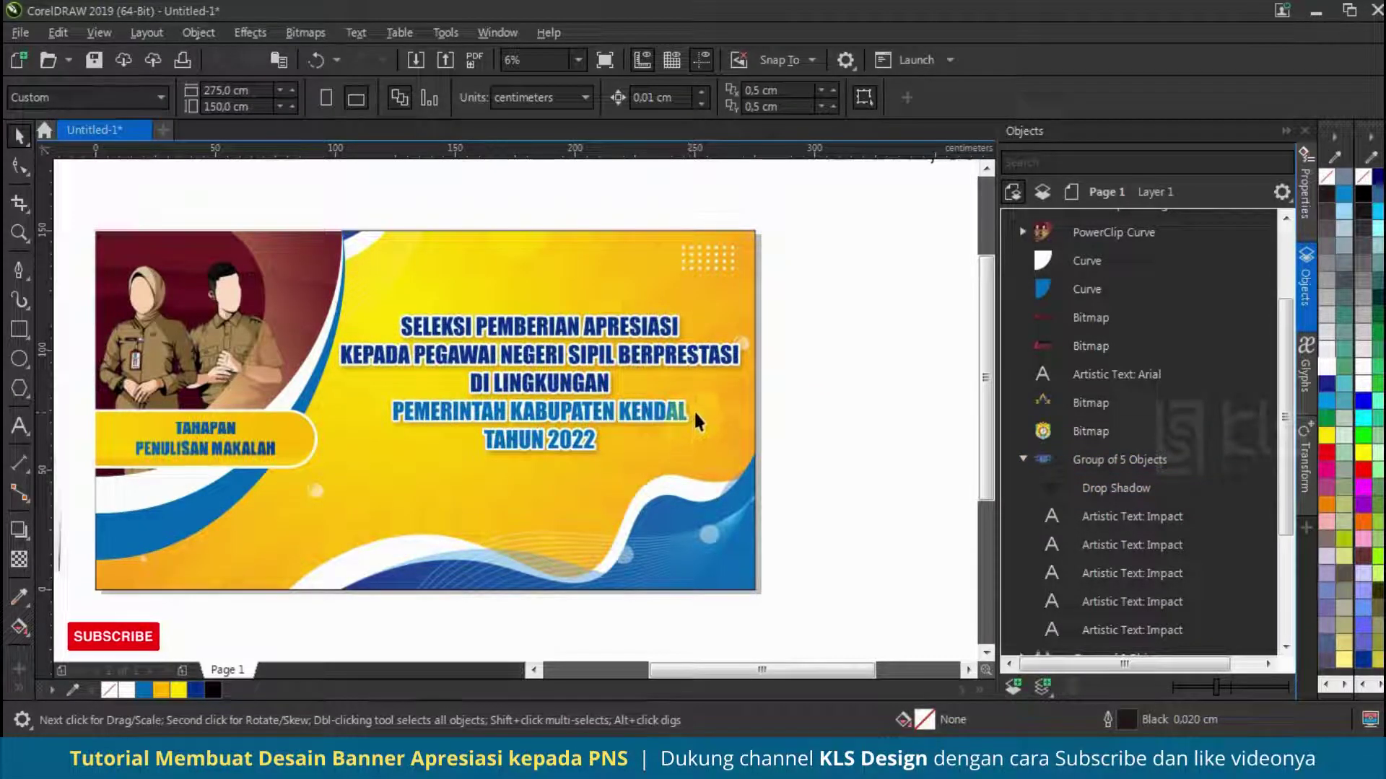
Place the group of two officials' portraits at the banner's lower right corner, scaled down to about 85 cm wide.
scroll(442, 449, "down", 1)
left_click(222, 482)
left_click_drag(364, 509, 700, 471)
left_click_drag(734, 406, 700, 433)
scroll(667, 473, "up", 1)
left_click_drag(655, 493, 654, 456)
left_click_drag(722, 360, 713, 366)
left_click_drag(675, 438, 680, 480)
scroll(678, 470, "up", 1)
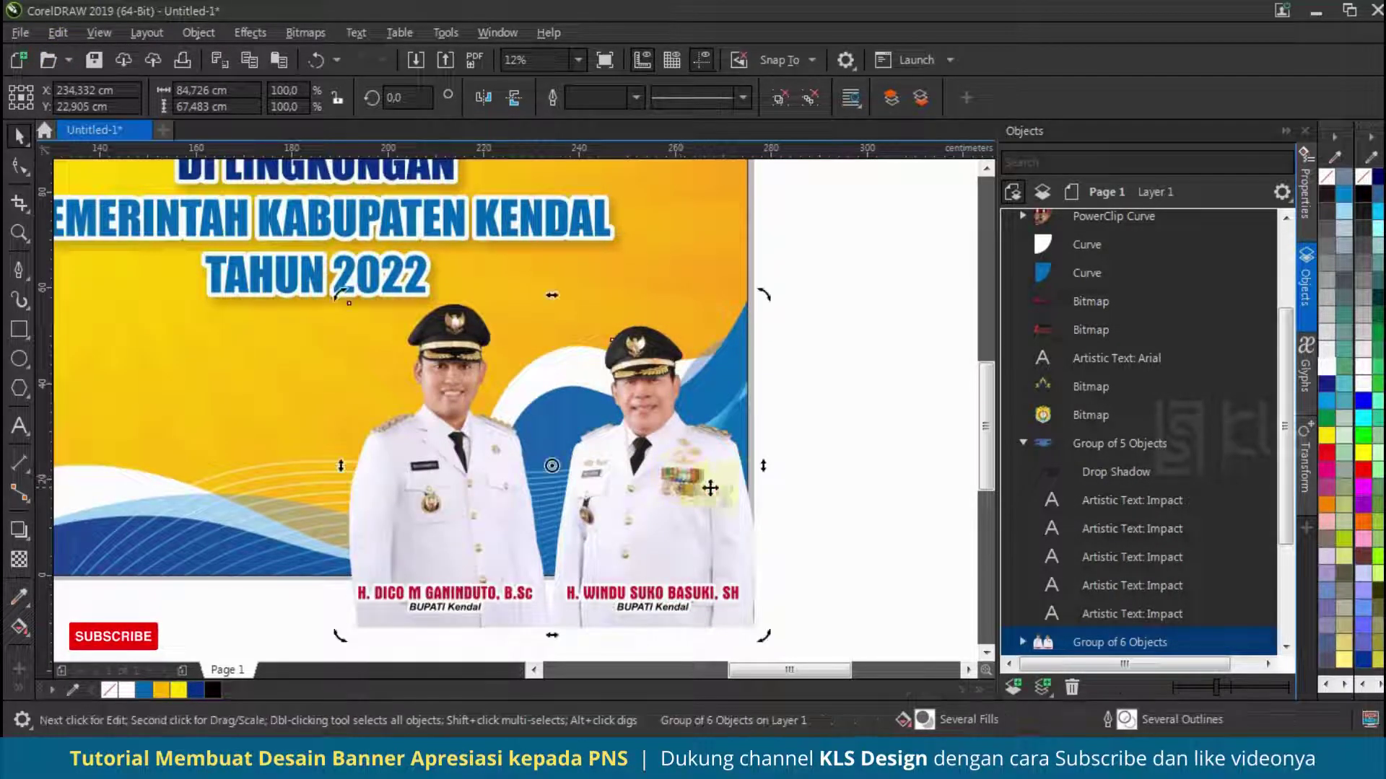
Ungroup the officials' portraits and move both name and position captions up above the banner's bottom edge.
left_click(872, 558)
left_click(685, 483)
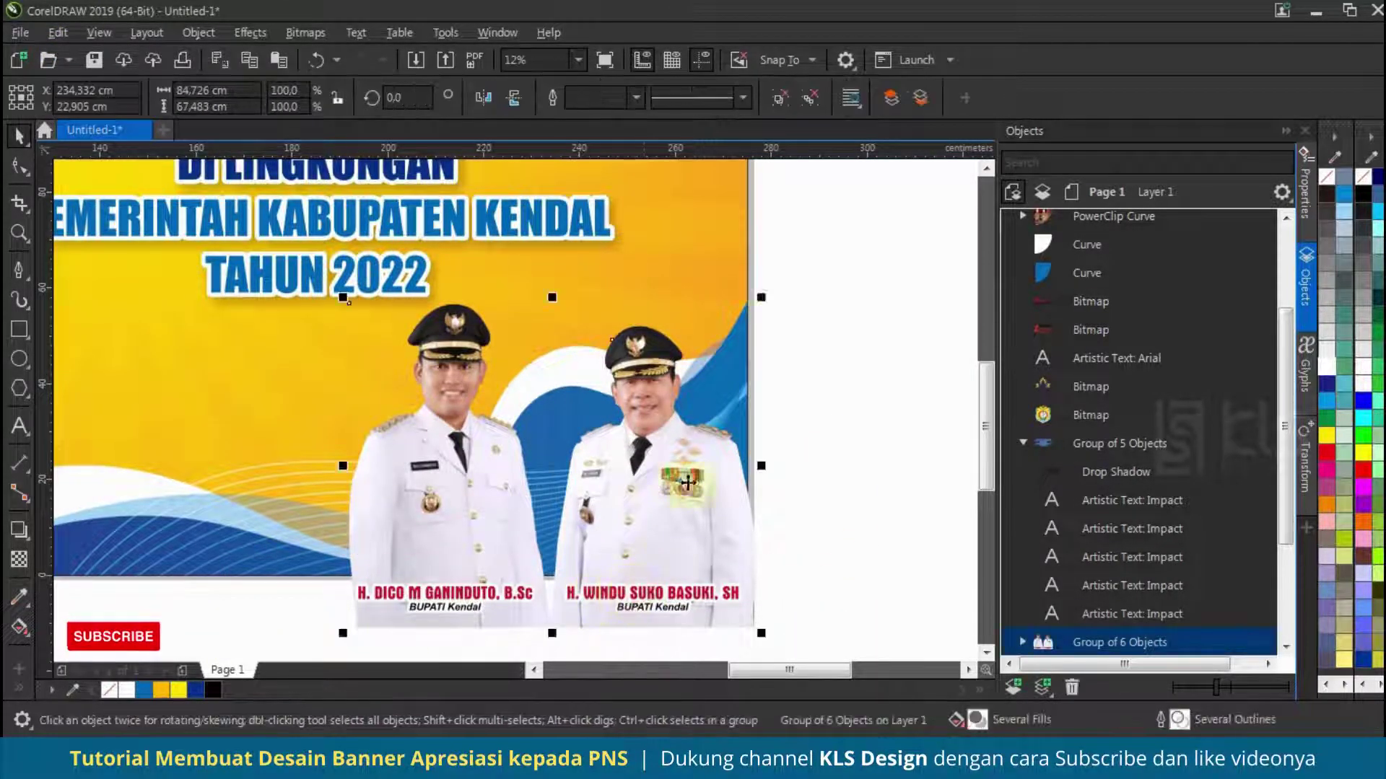
left_click(784, 99)
left_click_drag(852, 545, 247, 653)
left_click_drag(647, 603, 653, 546)
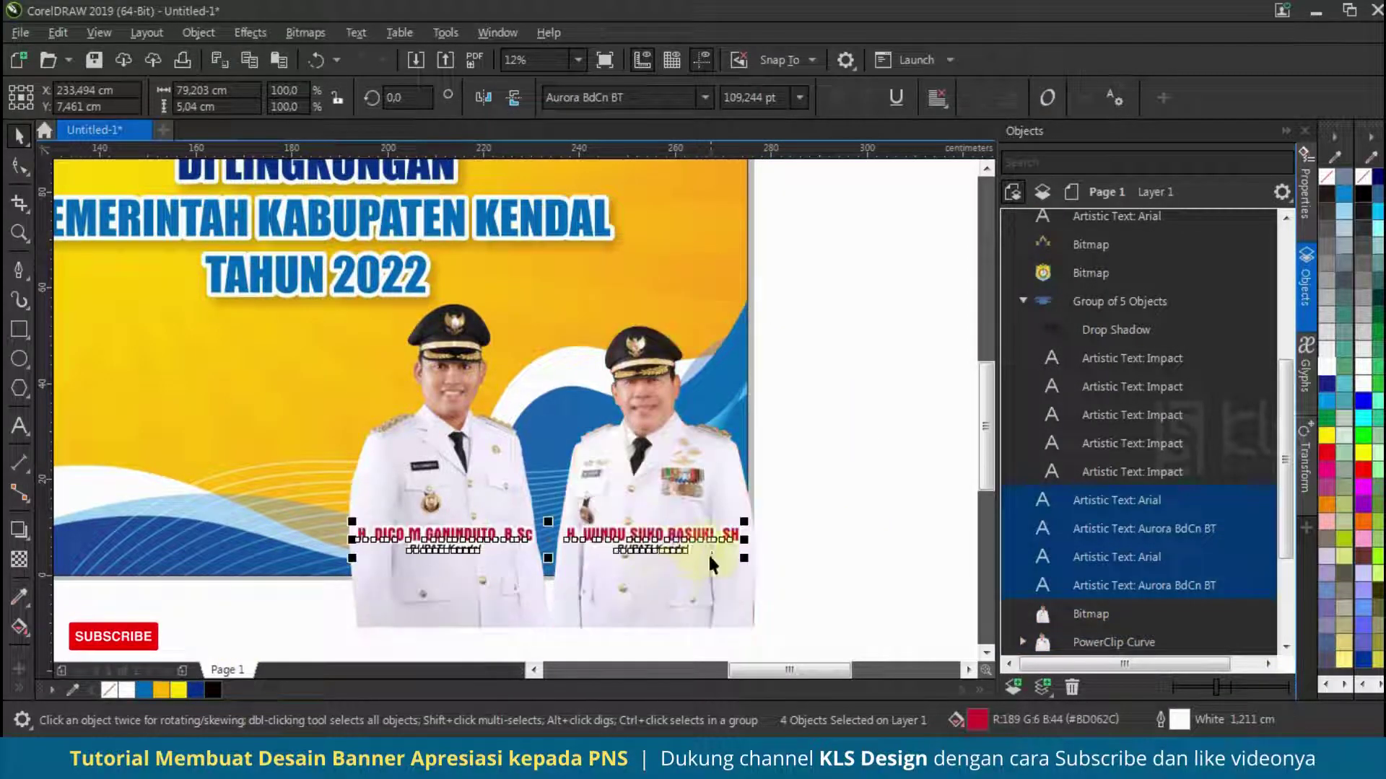
scroll(671, 586, "down", 1)
left_click(760, 578)
scroll(759, 571, "down", 1)
scroll(680, 552, "up", 2)
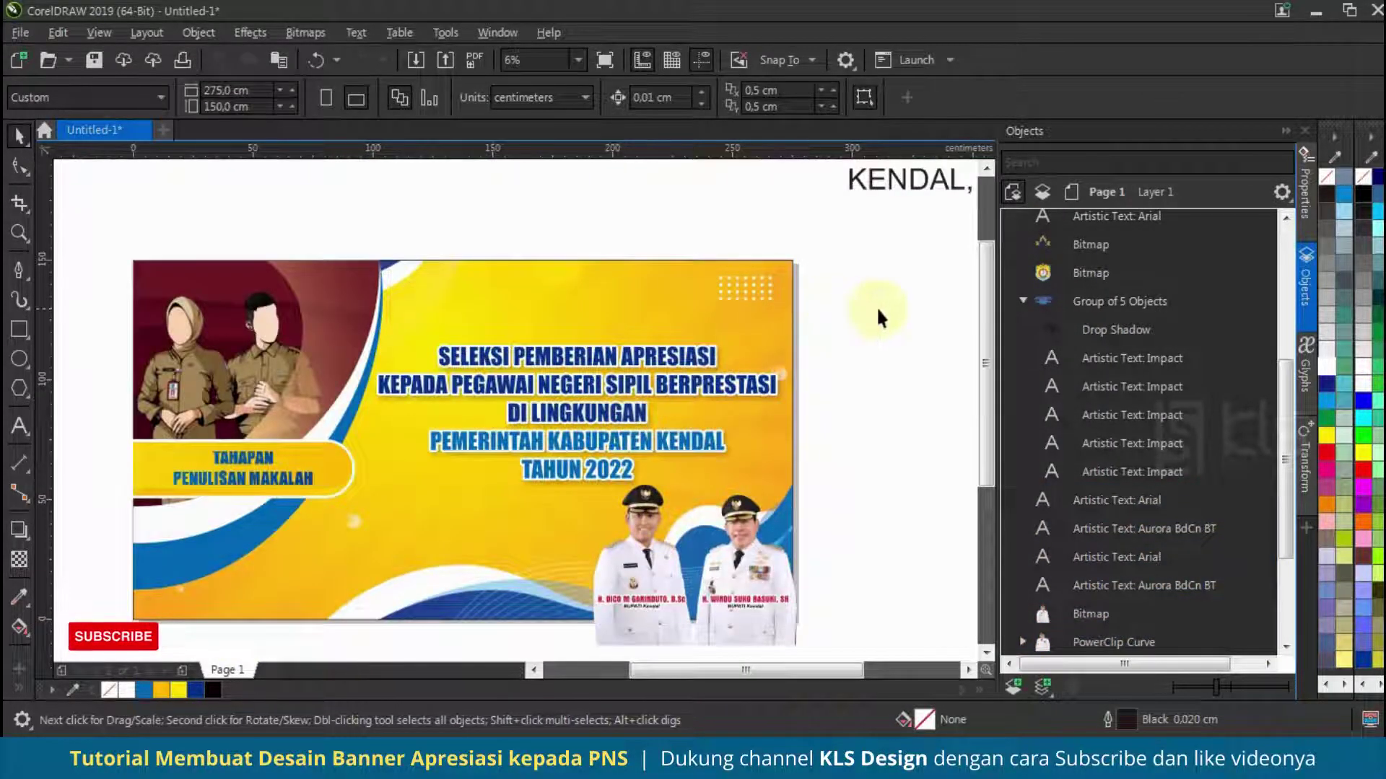
Scale the title group up to about 109% toward the picture frame.
left_click_drag(342, 500, 342, 500)
mouse_move(373, 339)
left_mouse_down()
mouse_move(340, 315)
mouse_move(360, 326)
left_mouse_up()
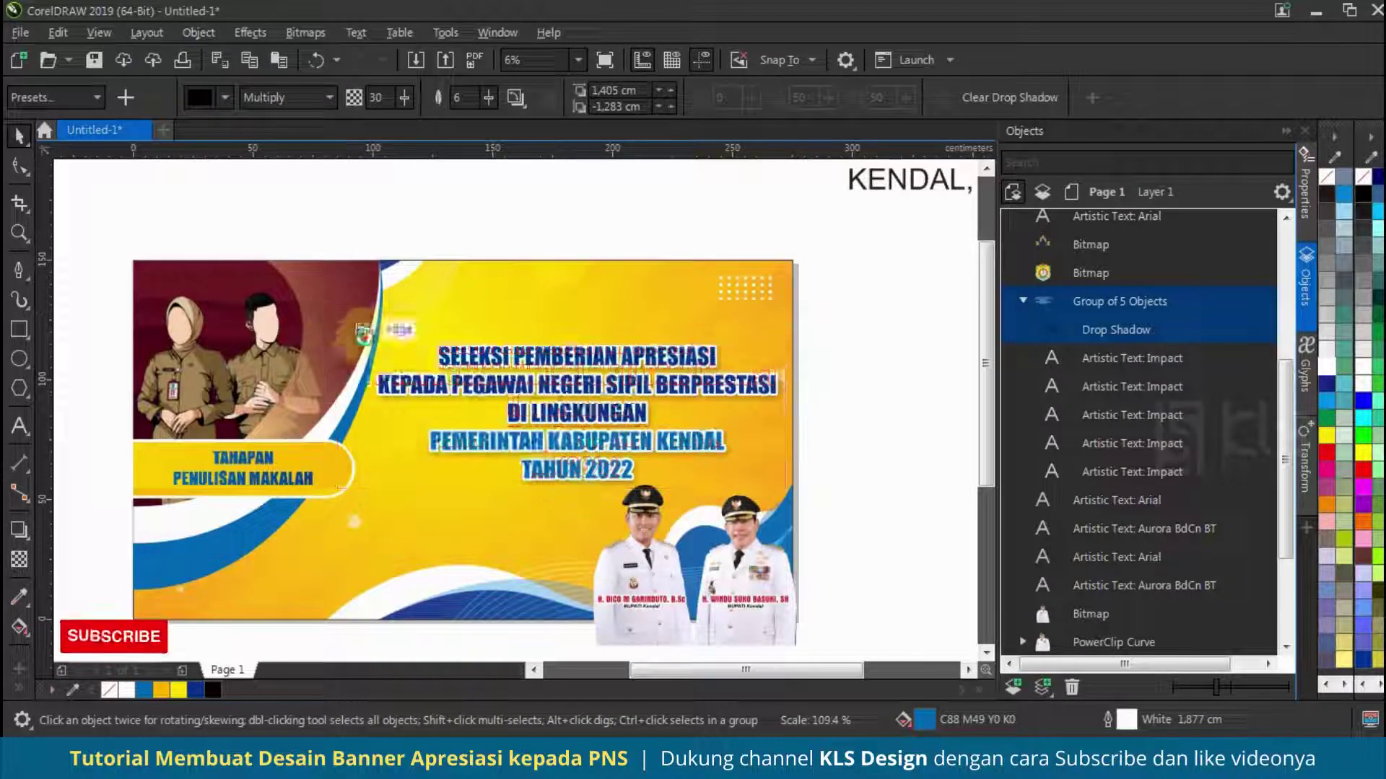
Scale the picture frame, its white and blue curves and the caption bar down together until the frame is about 88 cm wide.
left_click(338, 287)
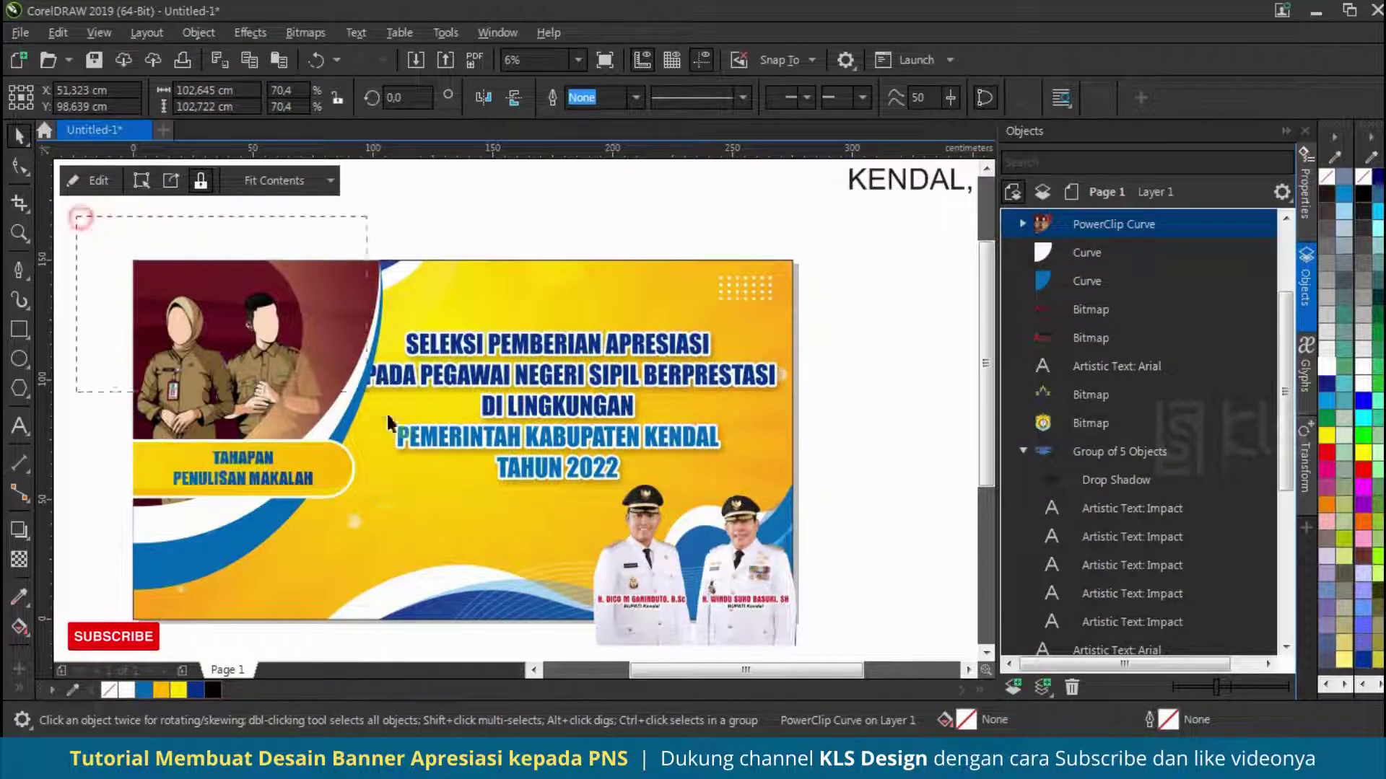
left_click_drag(462, 618, 463, 619)
left_click_drag(322, 340, 300, 338)
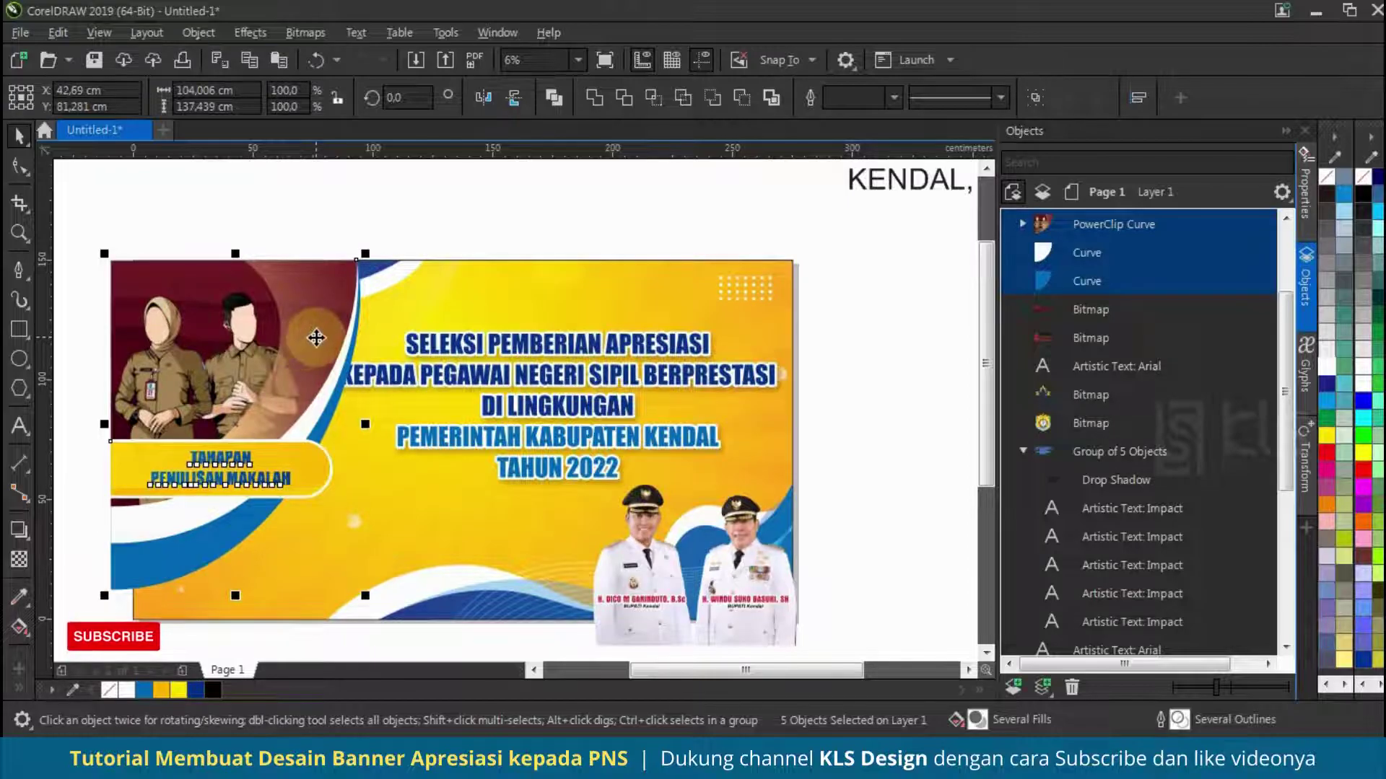
key("ctrl+z")
left_click_drag(385, 598, 354, 556)
Move the caption bar with its text to the banner's lower left corner and enlarge it to about 90 cm wide.
left_click_drag(93, 401, 342, 479)
left_click_drag(252, 437, 264, 513)
scroll(417, 500, "down", 3)
scroll(334, 514, "up", 3)
left_click_drag(344, 495, 348, 536)
left_click_drag(441, 500, 465, 473)
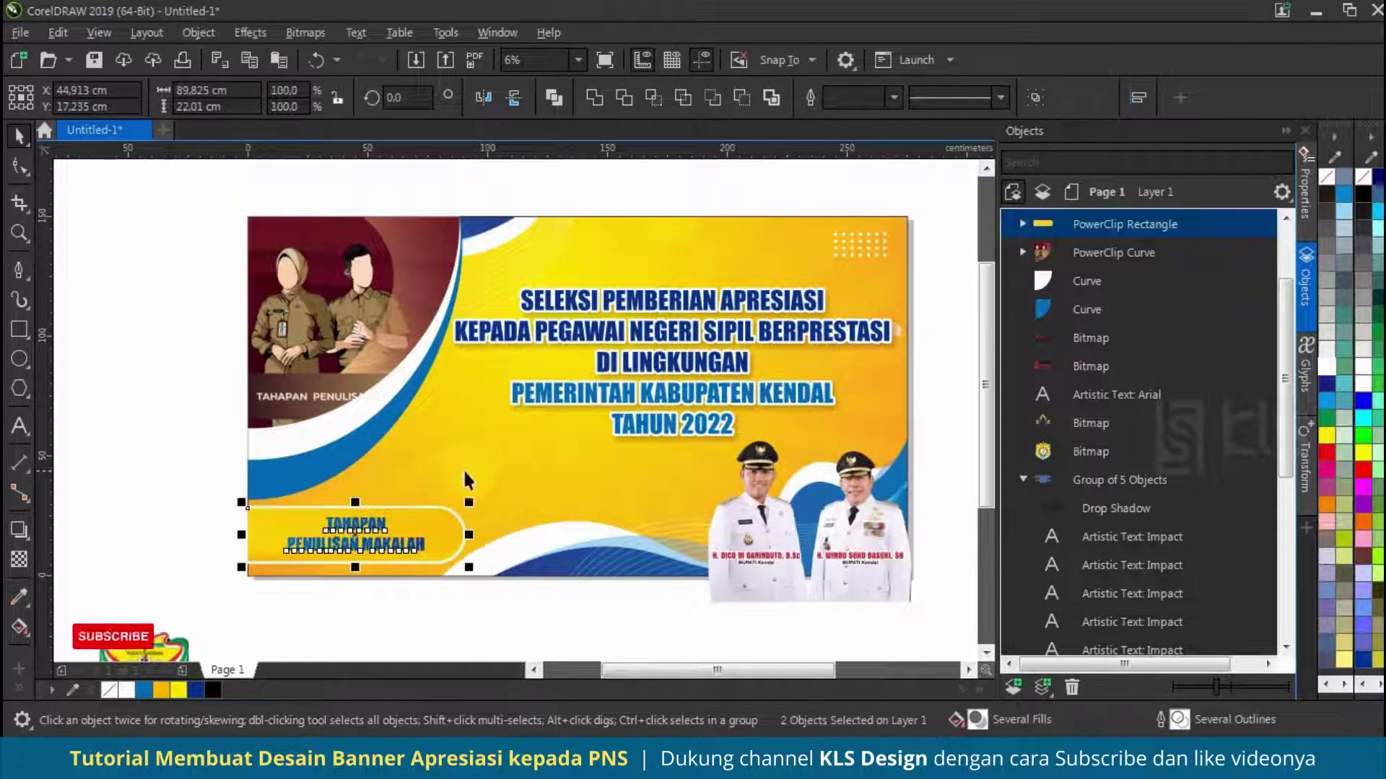
Draw a closed four-node curve with the Pen tool over the picture frame's lower part, starting near the frame's upper right edge.
left_click(301, 364)
scroll(301, 364, "up", 2)
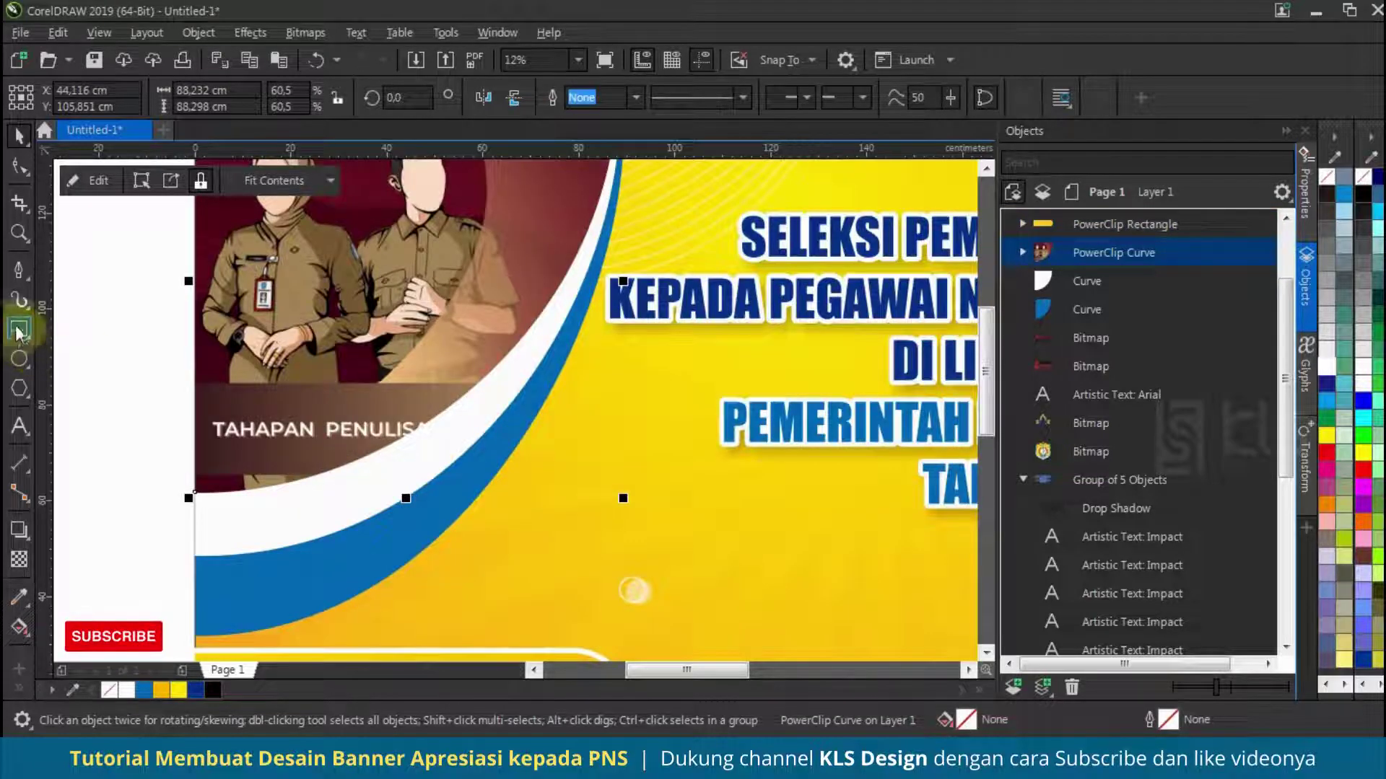
left_click(19, 270)
scroll(409, 451, "down", 1)
scroll(411, 379, "up", 1)
left_click(617, 190)
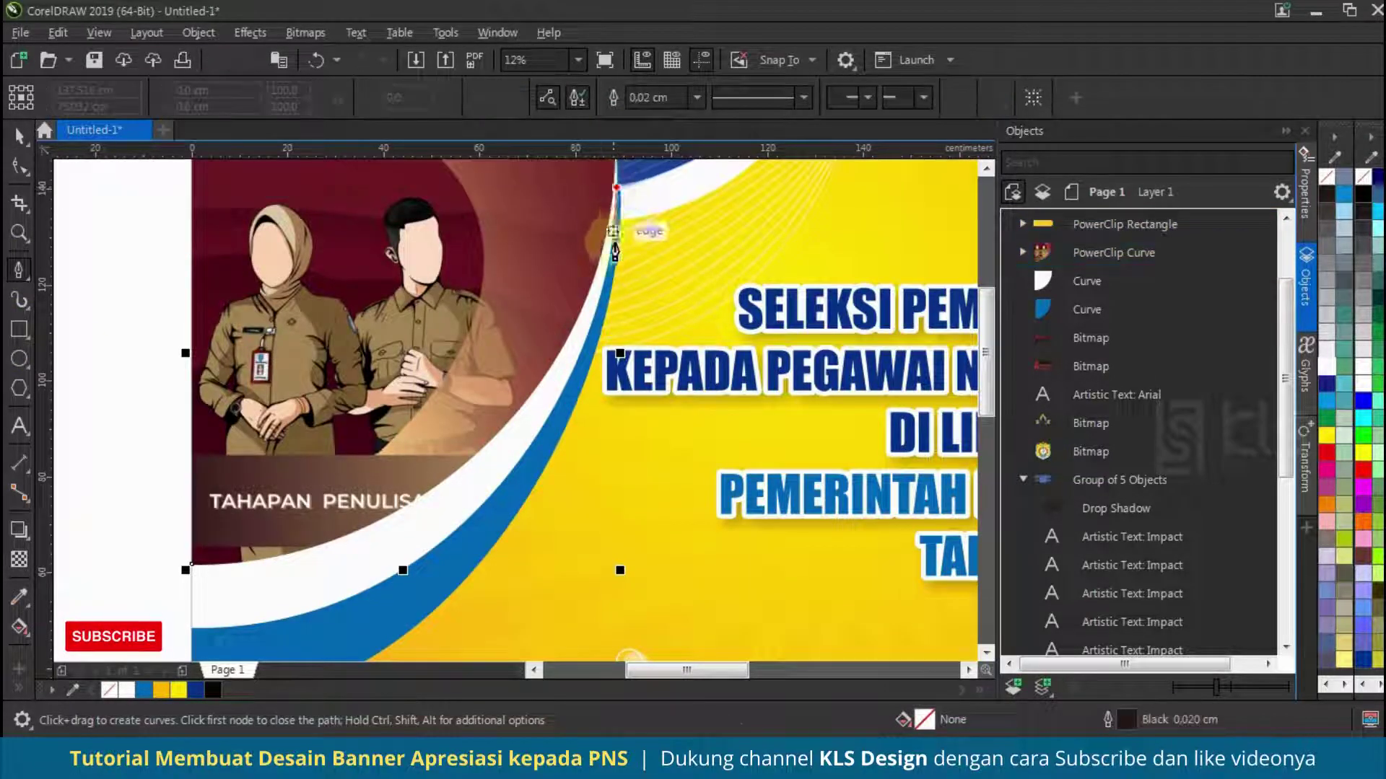
left_click_drag(179, 459, 116, 433)
left_click(458, 598)
left_click(852, 552)
left_click(892, 186)
Bend the new curve's upper segment outward, closer to the picture frame's curved right edge.
left_click(17, 167)
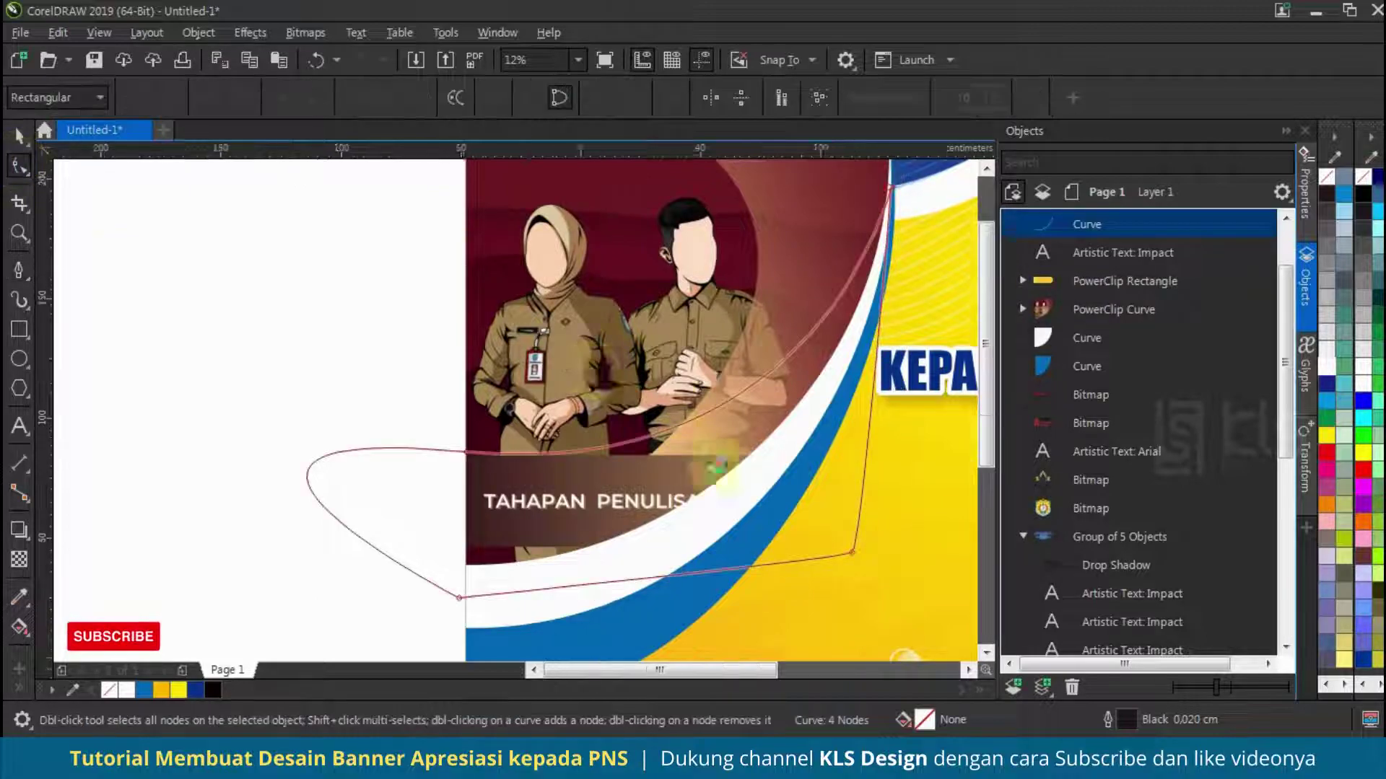
scroll(803, 339, "up", 1)
scroll(799, 278, "down", 1)
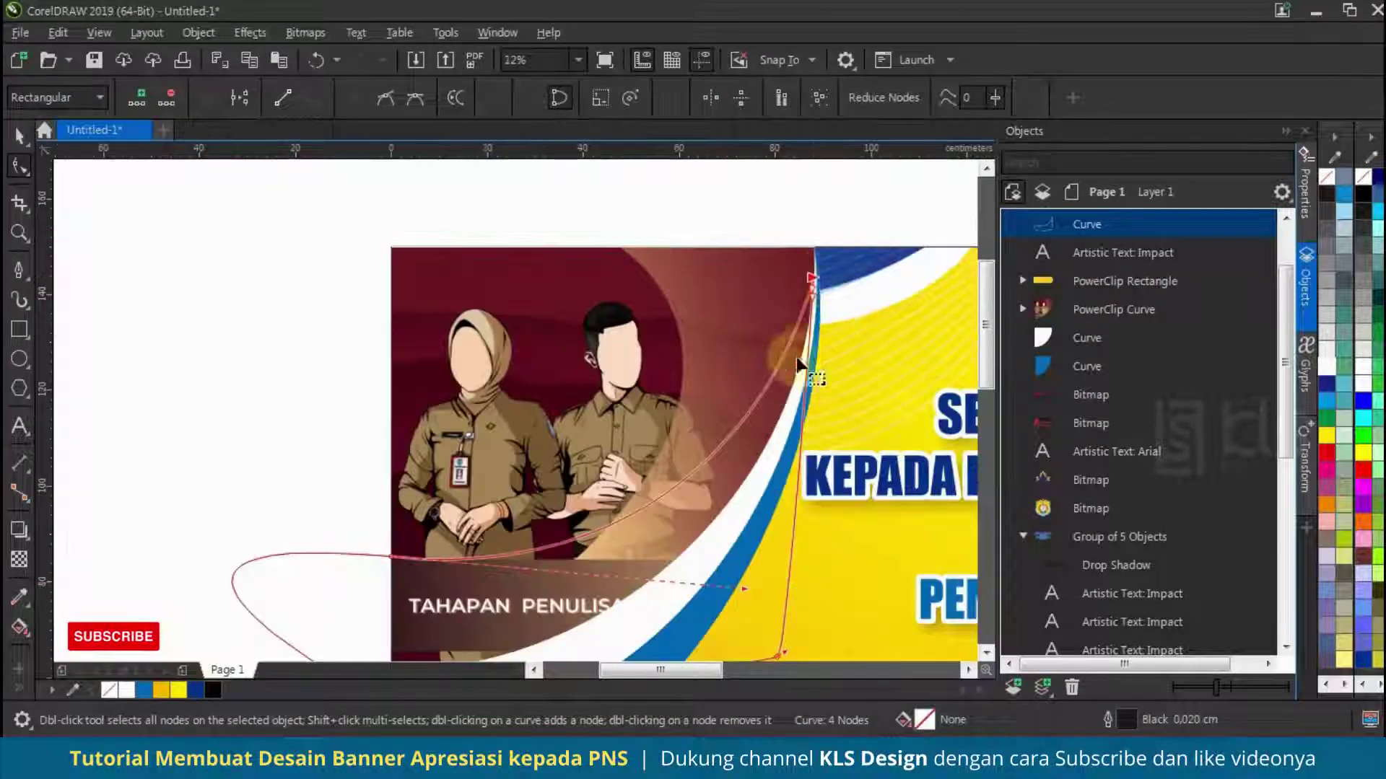
scroll(765, 396, "up", 1)
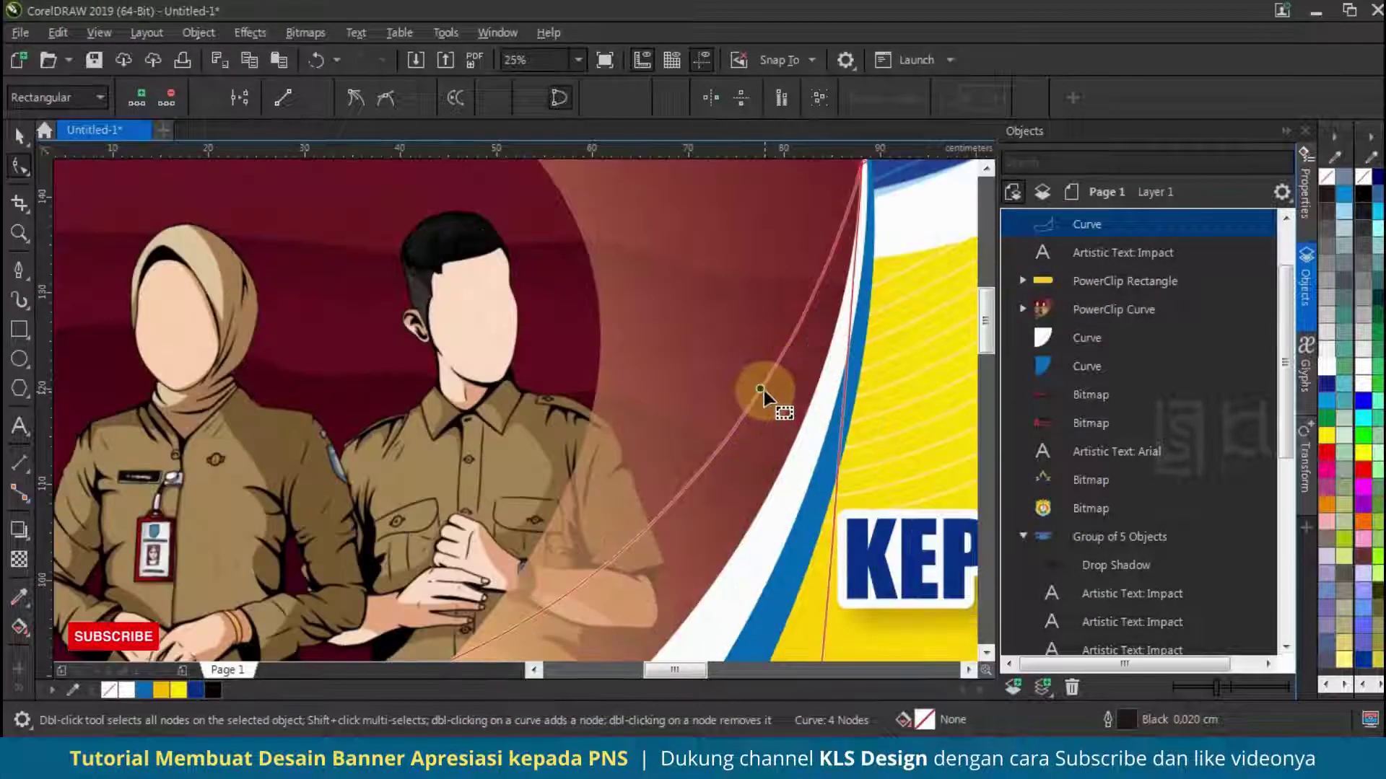
left_click_drag(756, 392, 752, 449)
scroll(752, 449, "down", 1)
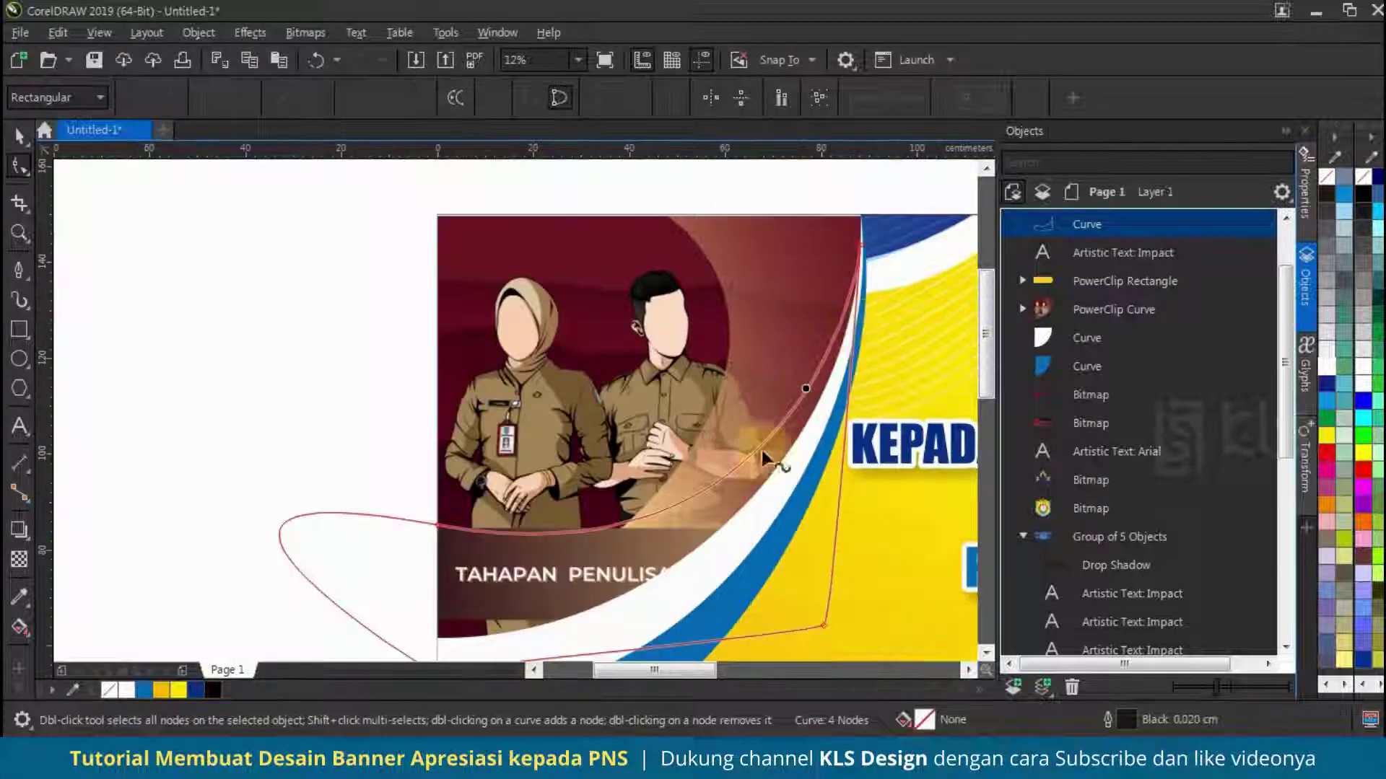
Make the curve's node at the frame's left edge a cusp and level its handle above the old caption text.
scroll(440, 539, "up", 1)
left_click(434, 513)
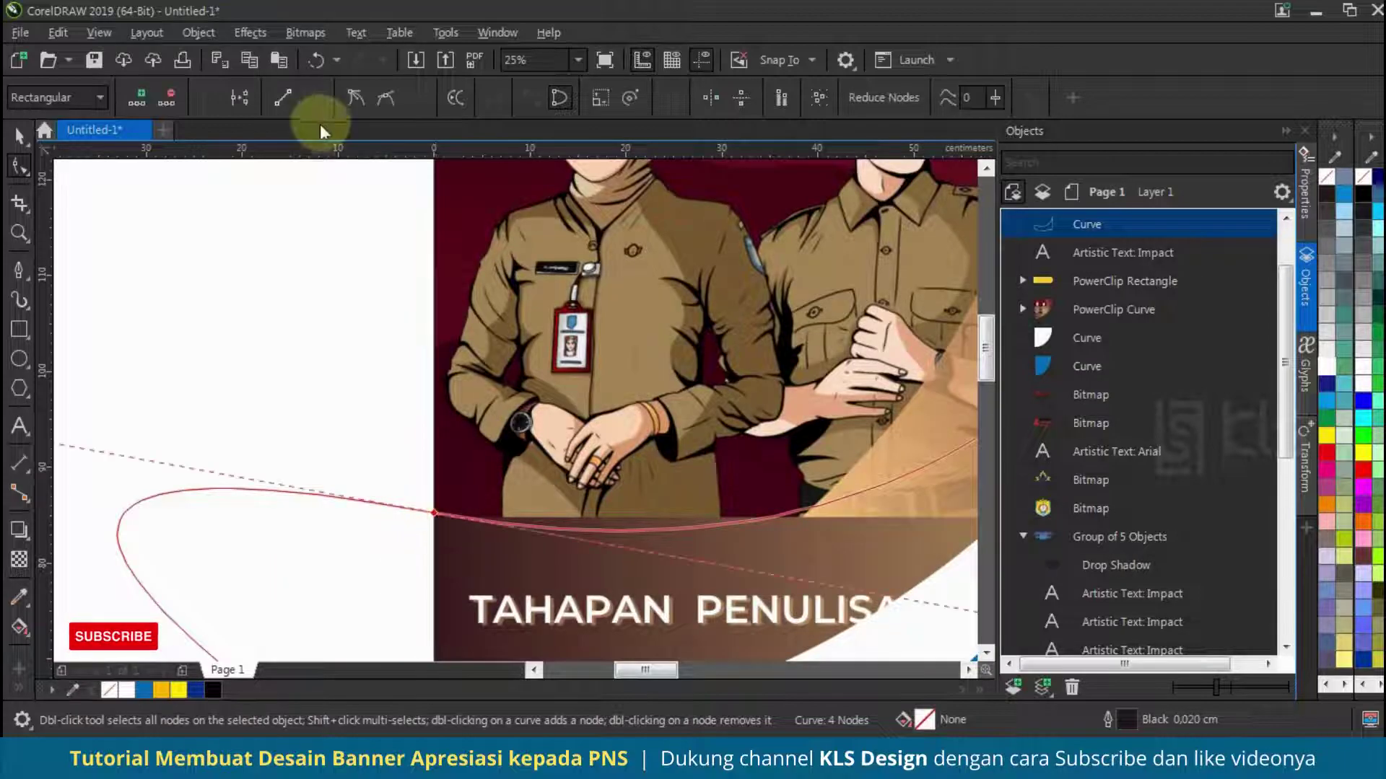
left_click(358, 99)
scroll(601, 505, "down", 1)
left_click_drag(792, 551, 765, 501)
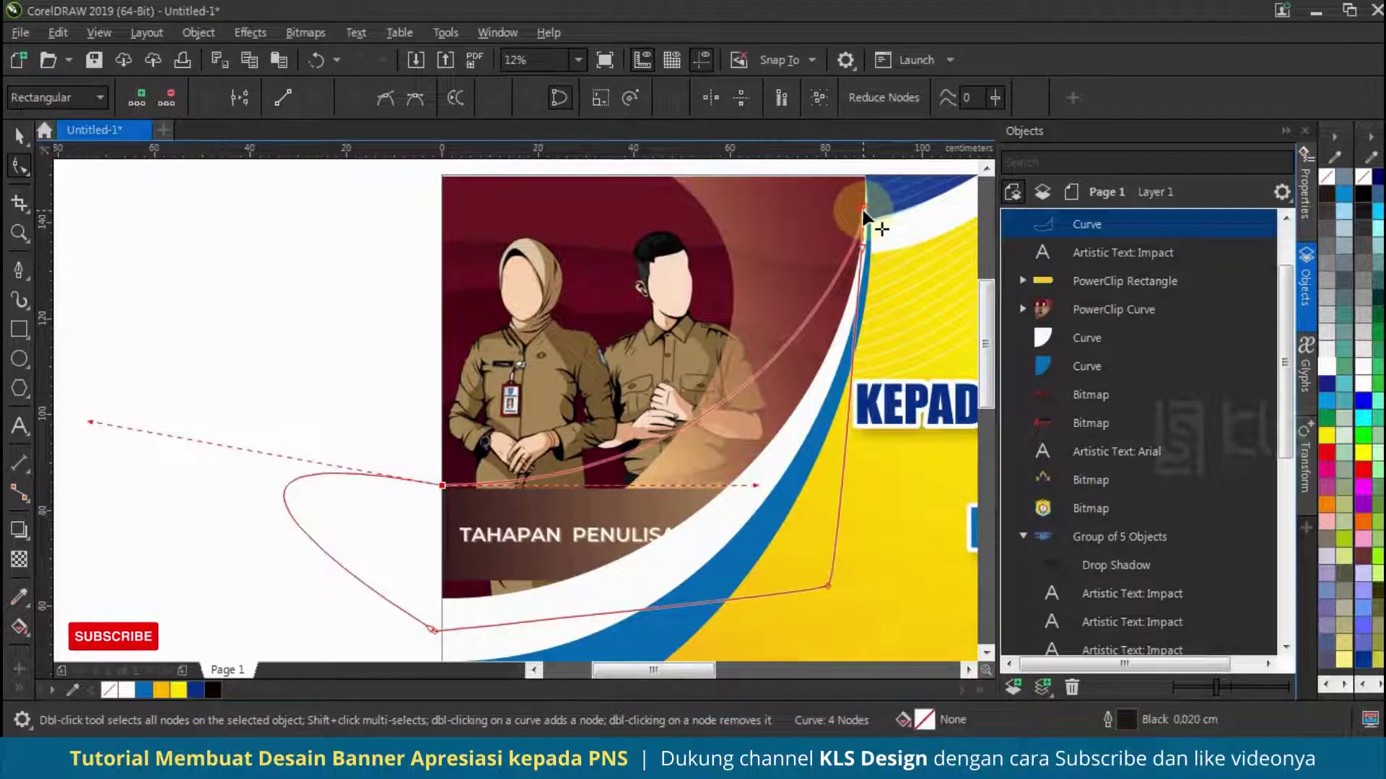
Adjust the handles and end nodes of the curve's upper segment so it sweeps smoothly below the two figures.
scroll(866, 215, "up", 4)
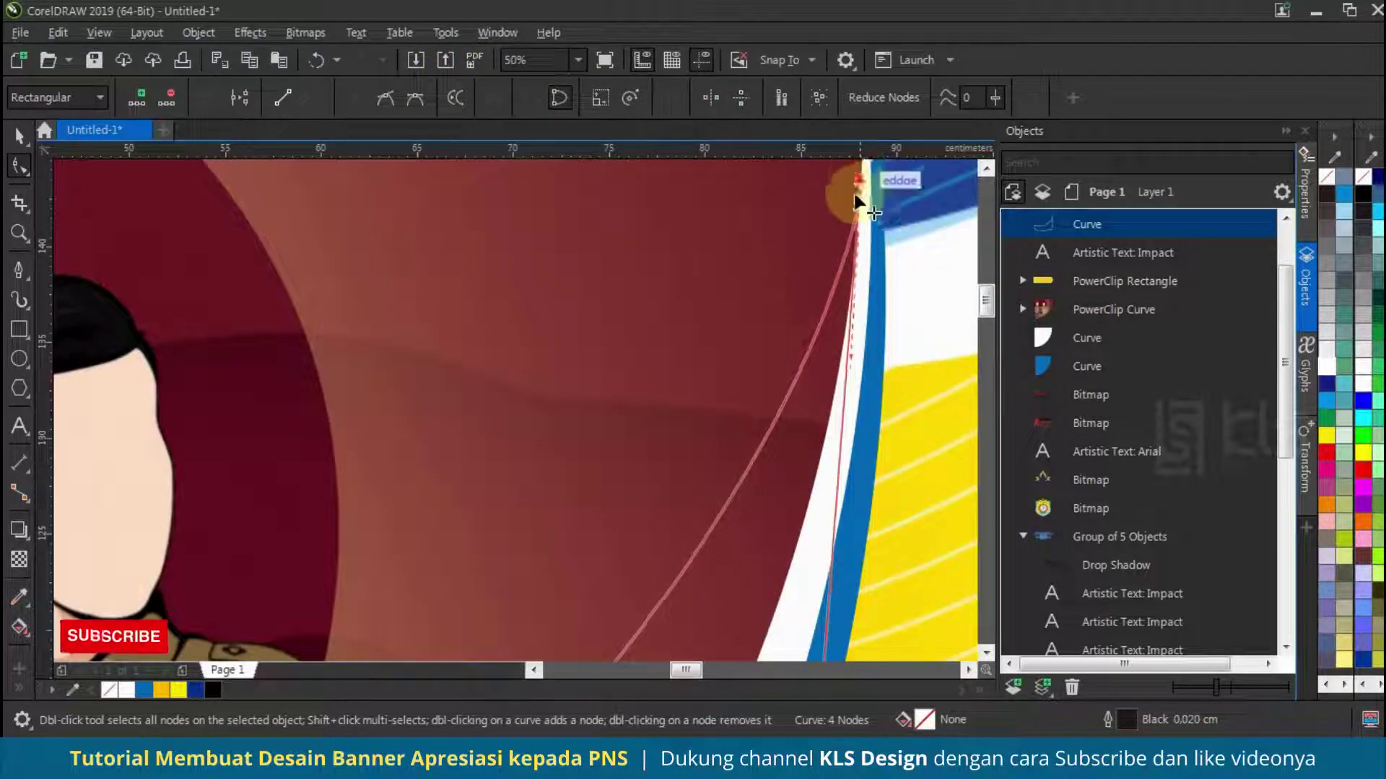
left_click_drag(853, 210, 926, 330)
left_click_drag(851, 353, 849, 534)
scroll(908, 280, "down", 4)
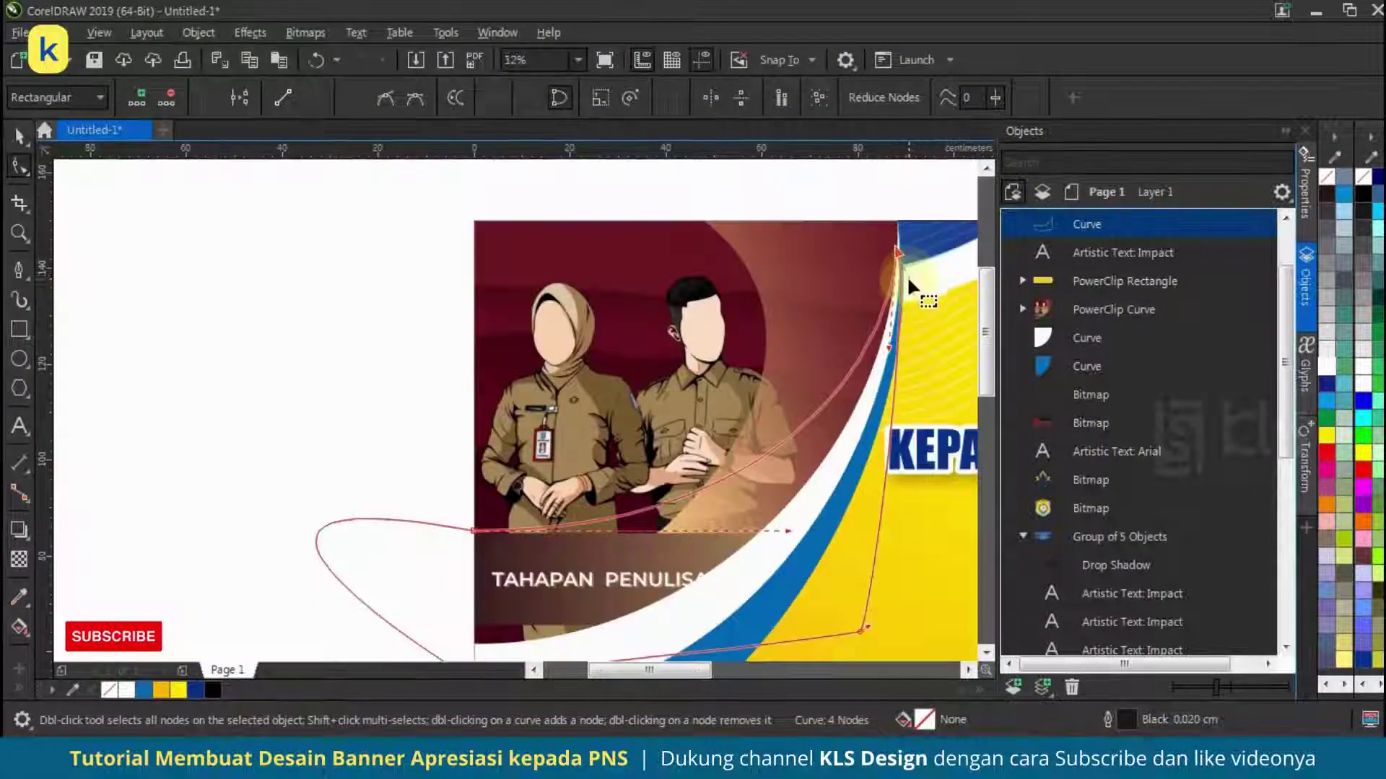
left_click_drag(889, 351, 784, 530)
scroll(767, 542, "up", 2)
scroll(179, 531, "up", 1)
left_click_drag(148, 514, 146, 519)
scroll(277, 437, "down", 1)
scroll(277, 437, "down", 1)
Fill the new curve with the document's yellow and remove its outline.
left_click(19, 135)
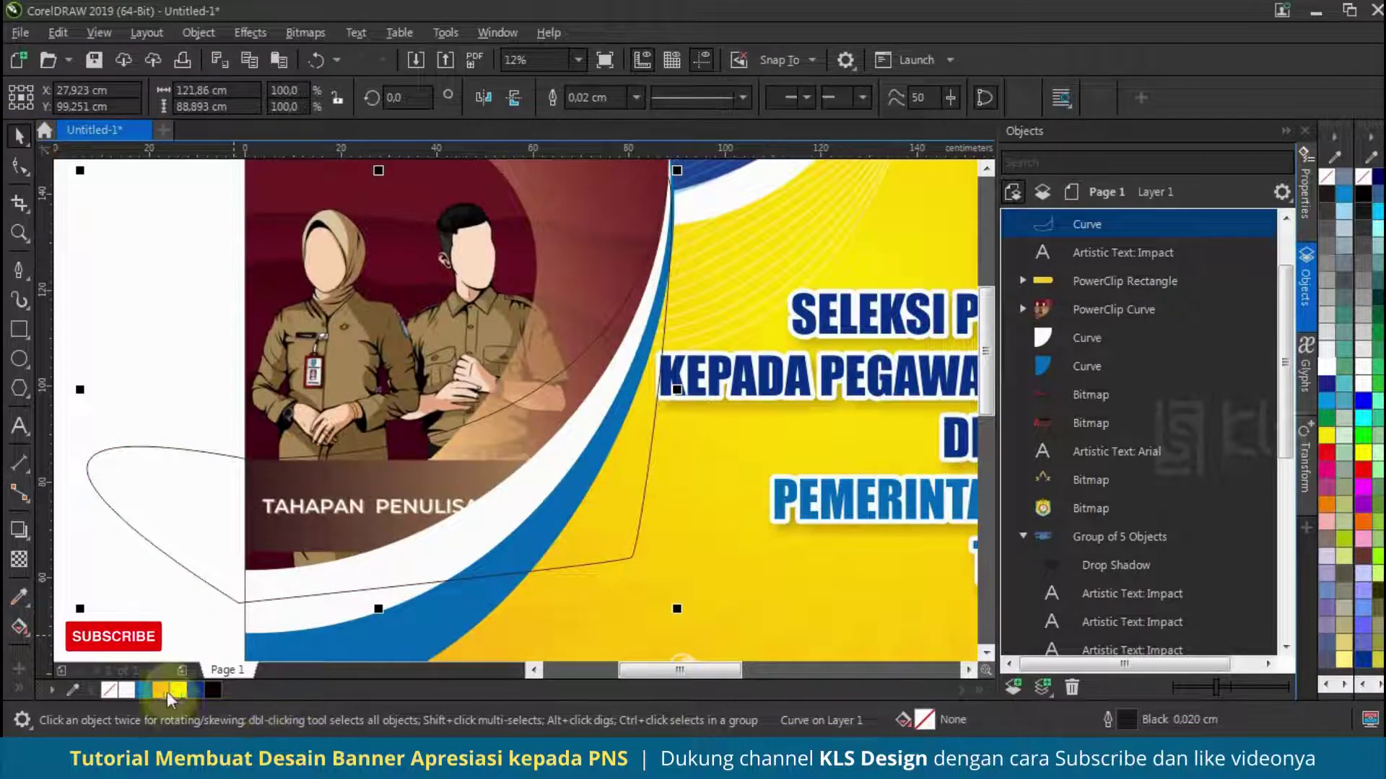
left_click(174, 692)
right_click(109, 691)
scroll(748, 479, "down", 2)
scroll(644, 428, "up", 2)
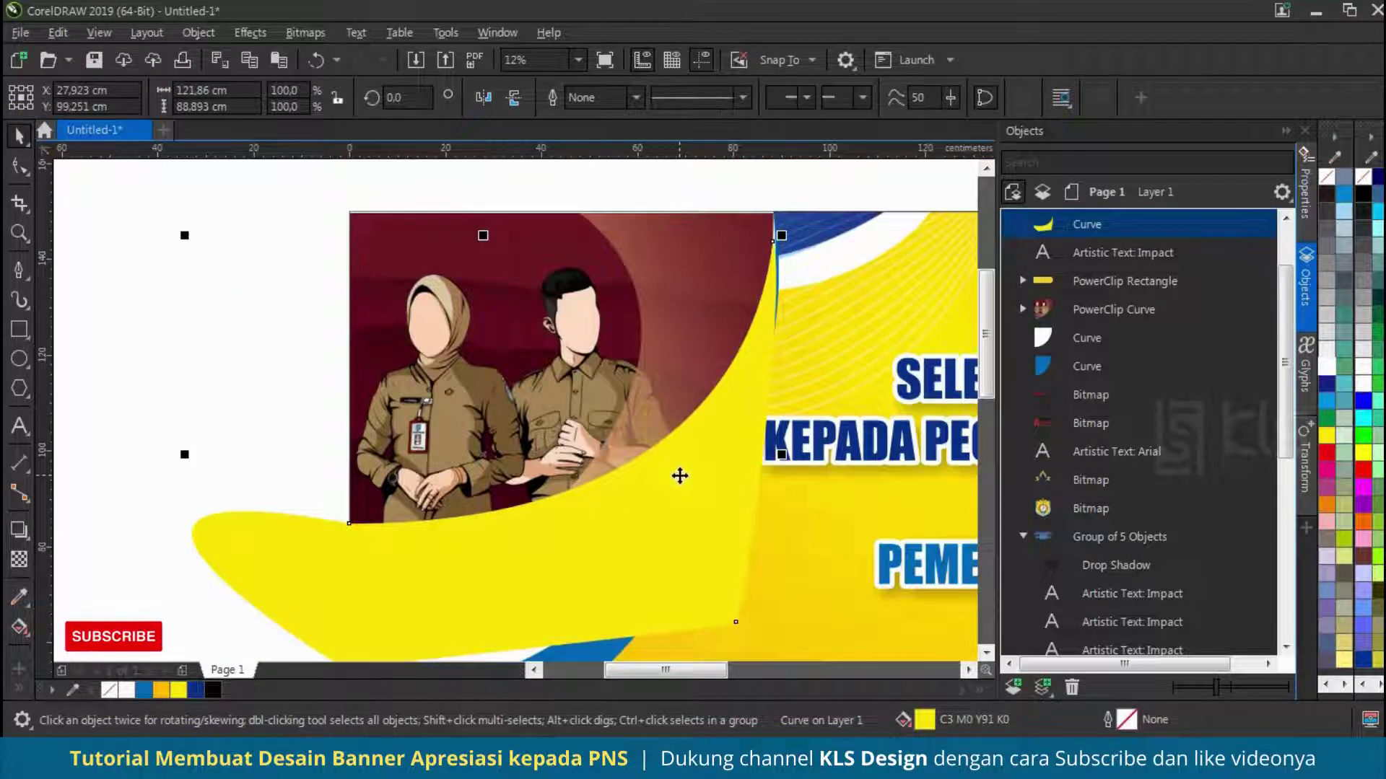
right_click(679, 475)
left_click(789, 383)
left_click(684, 270)
key("ctrl+z")
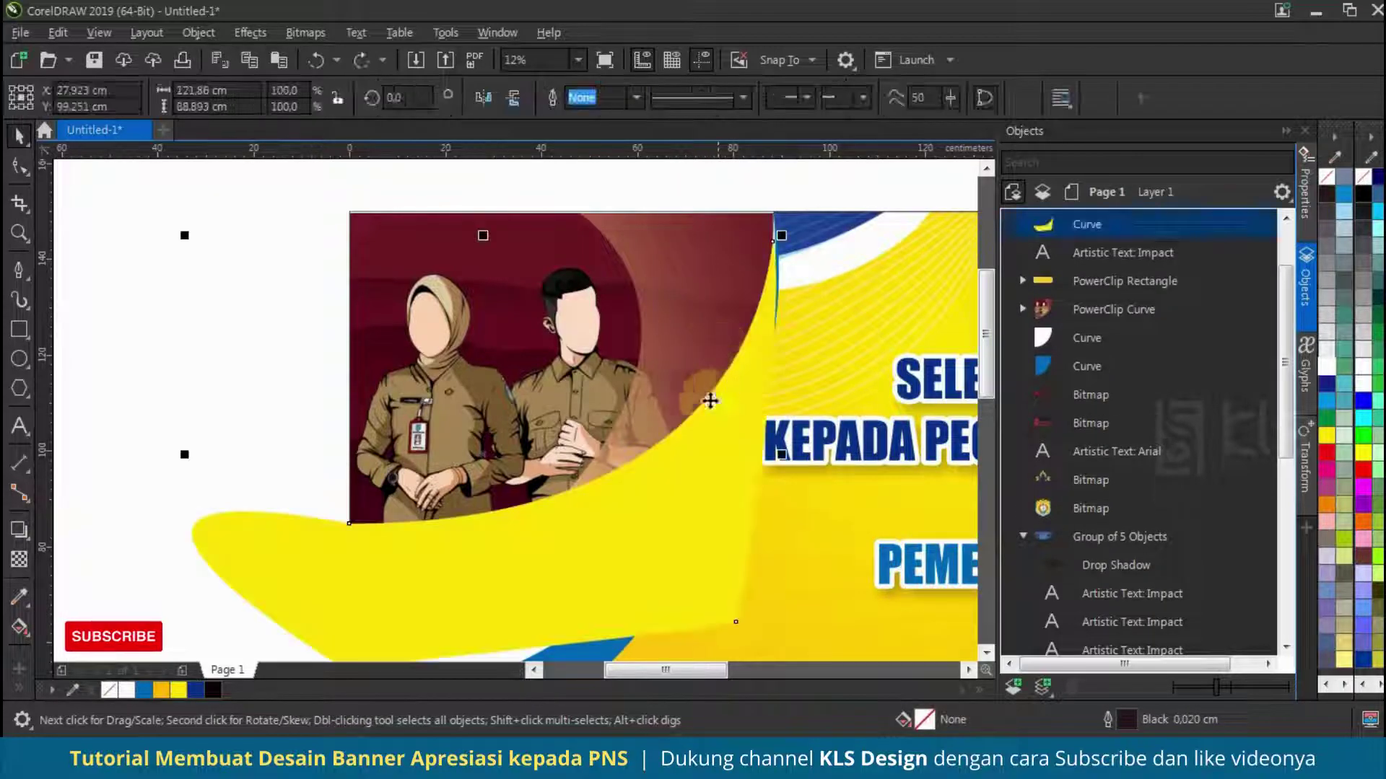
PowerClip the yellow curve inside the curved picture frame.
right_click(658, 404)
left_click(765, 375)
left_click(635, 284)
scroll(602, 410, "down", 2)
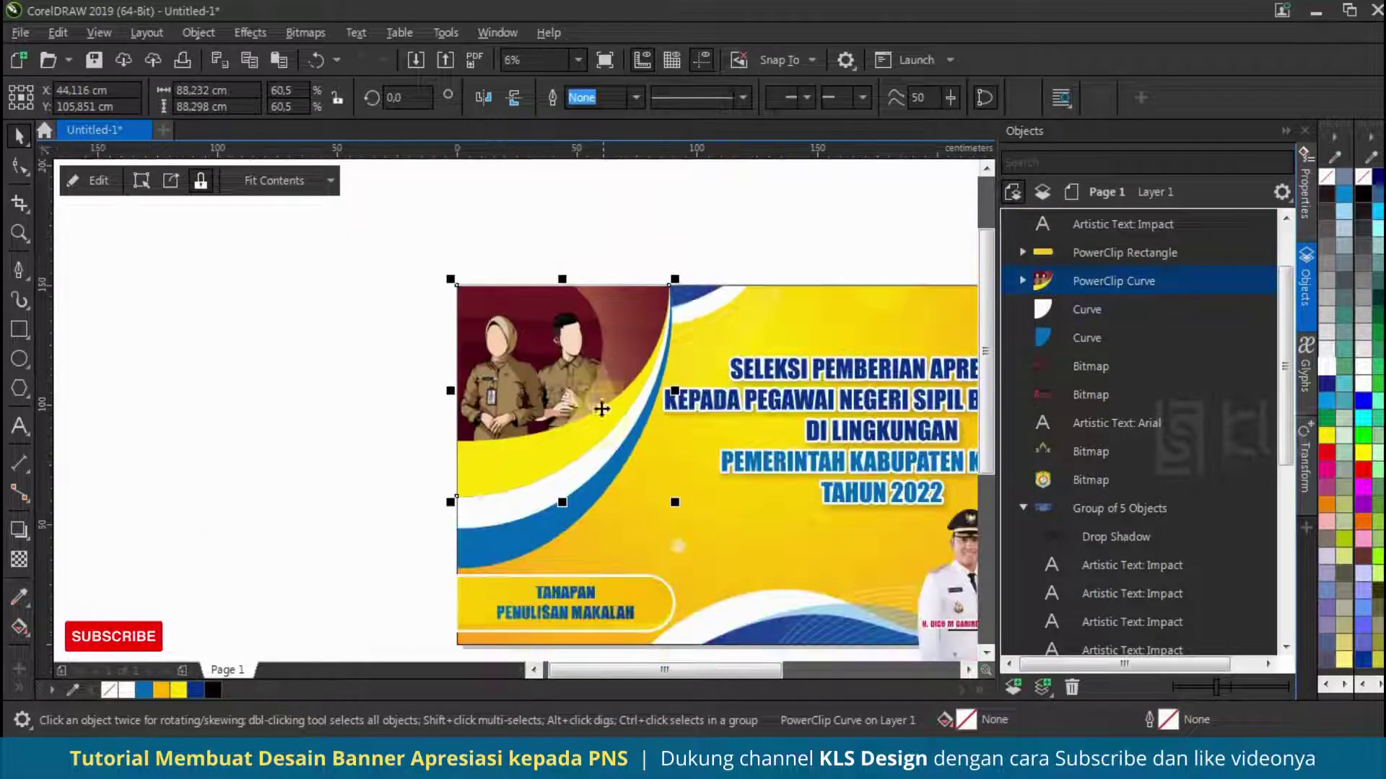
scroll(602, 409, "up", 2)
Give the yellow curve inside the PowerClip a linear fountain fill from yellow at the upper right to orange at the lower left.
left_click(1023, 280)
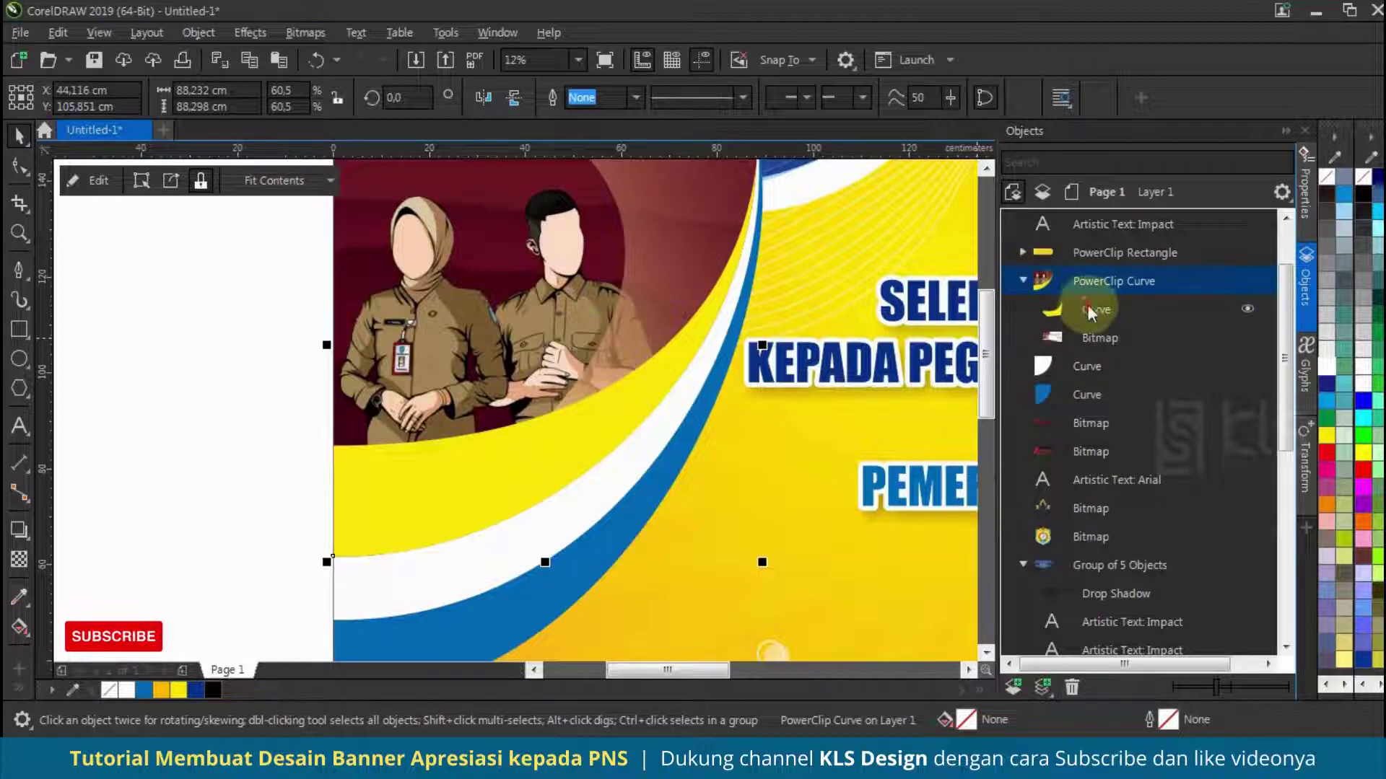
left_click(1090, 309)
left_click(19, 626)
left_click_drag(797, 261, 333, 556)
scroll(414, 546, "down", 1)
left_click_drag(607, 401, 736, 330)
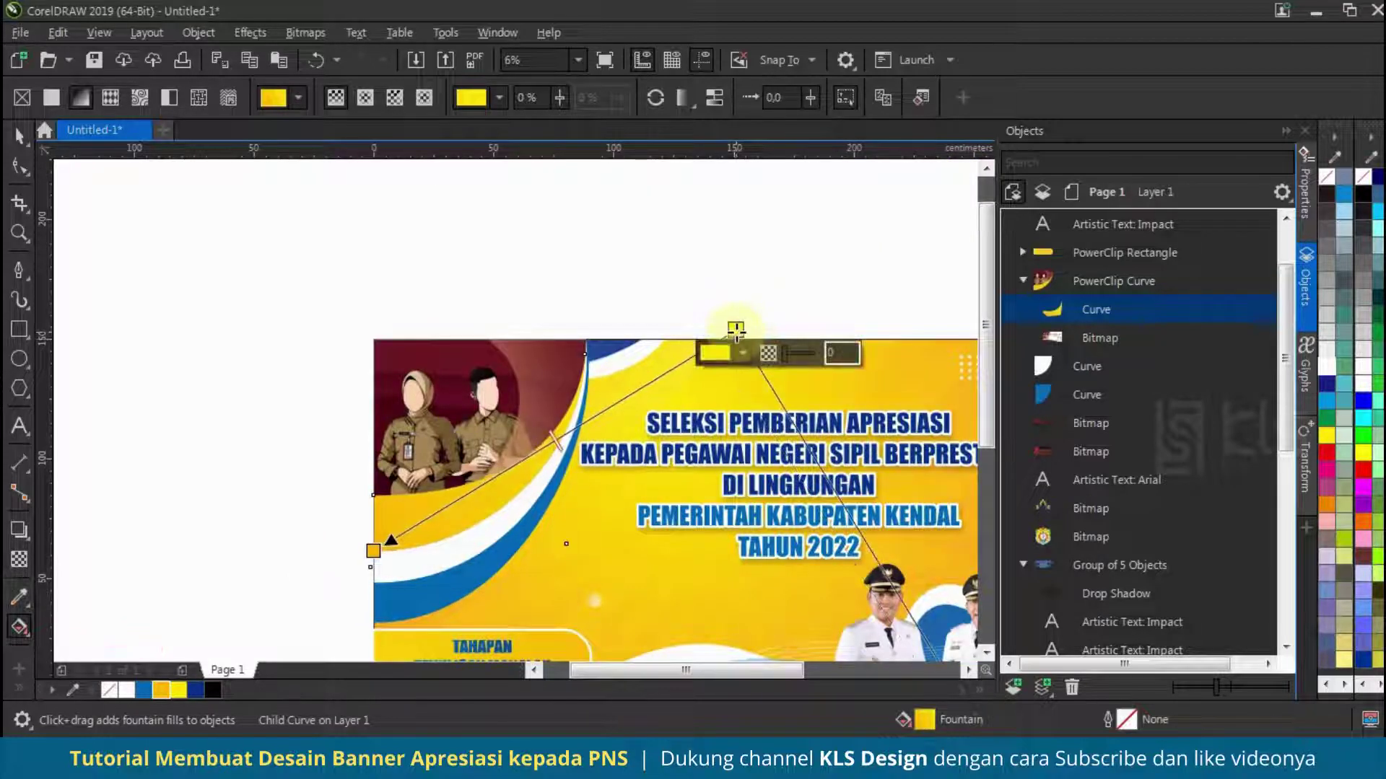
left_click(19, 135)
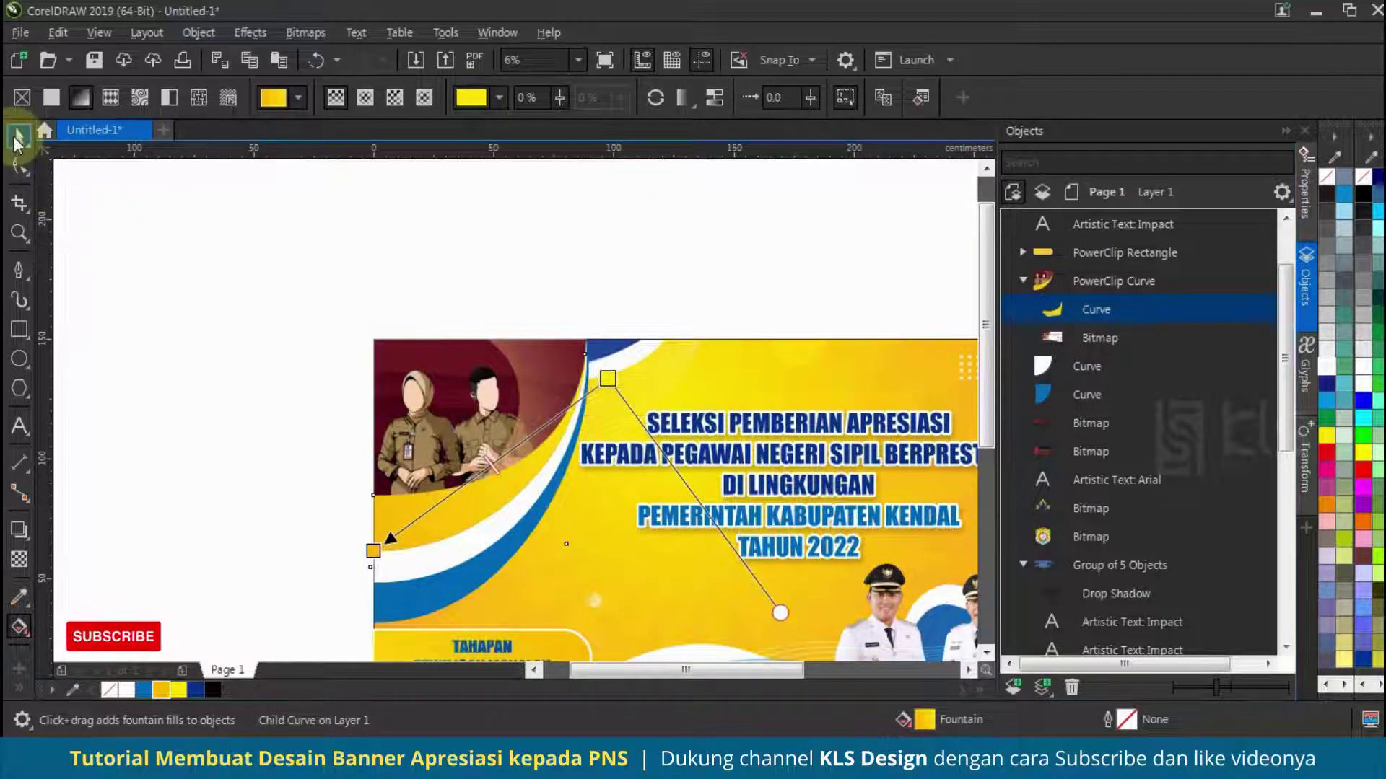
left_click(362, 295)
scroll(363, 295, "down", 1)
scroll(495, 419, "up", 2)
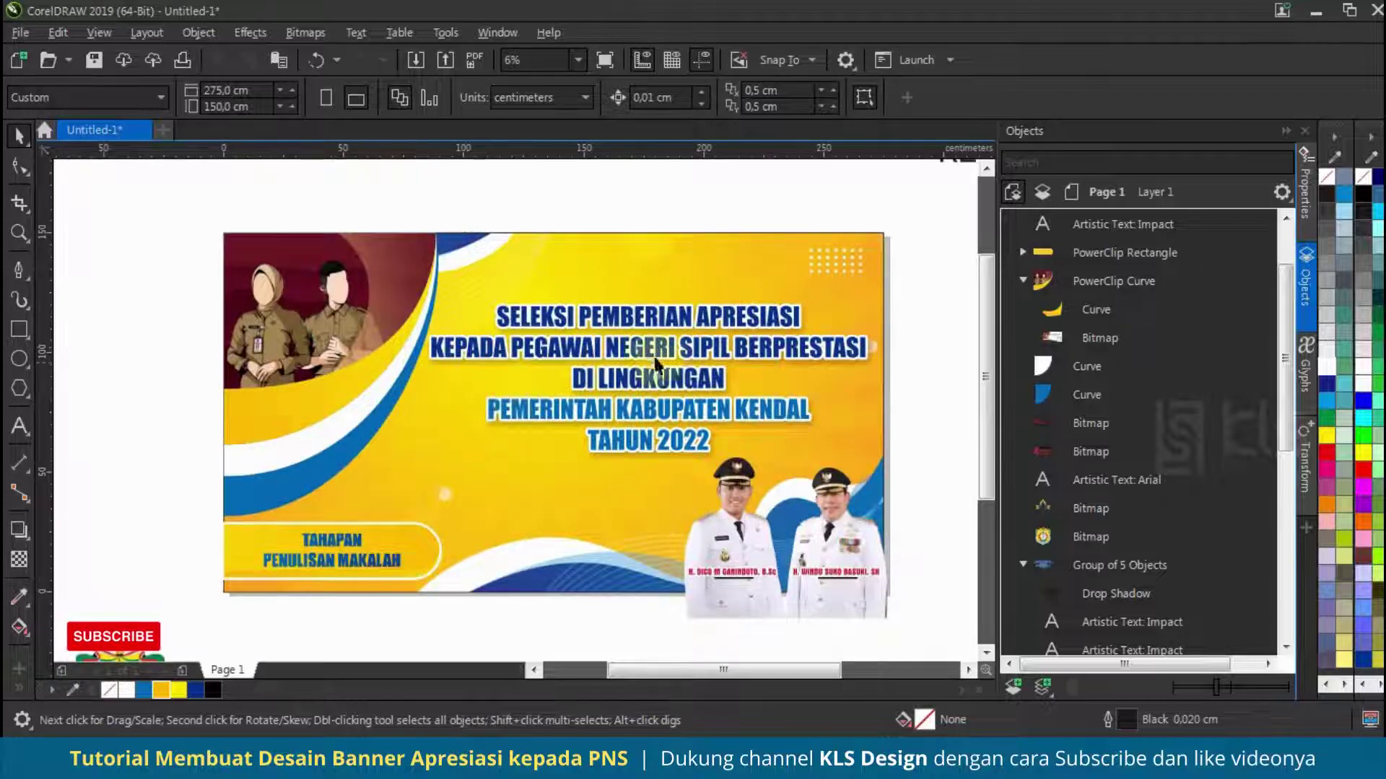
Shift the caption bar with its text slightly up in the banner's lower left corner.
left_click_drag(447, 634, 448, 633)
left_click_drag(395, 550, 384, 427)
left_click_drag(384, 426, 402, 531)
left_click(166, 483)
Move the title group a little left and cut and paste it so it sits in front of the picture frame.
left_click(661, 318)
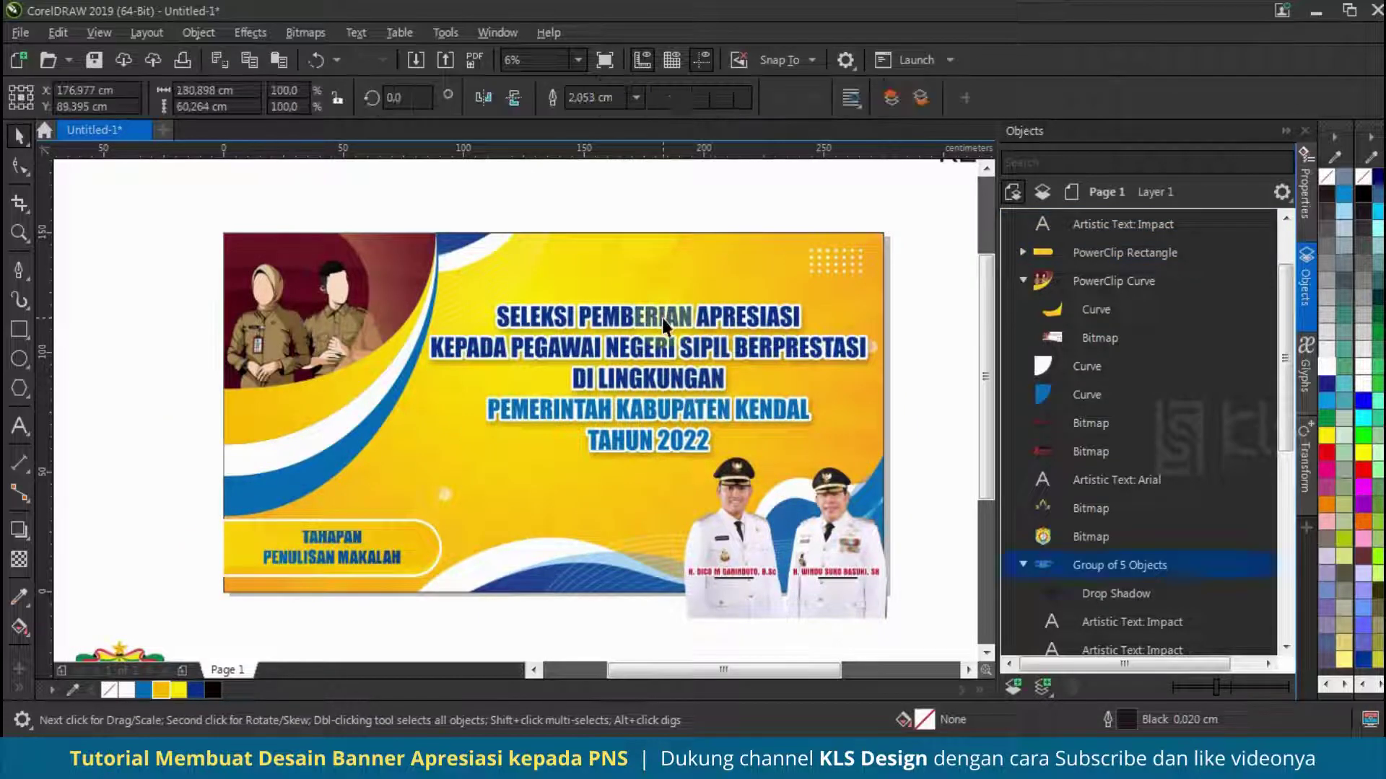
left_click_drag(378, 484, 377, 483)
left_click_drag(628, 348, 603, 348)
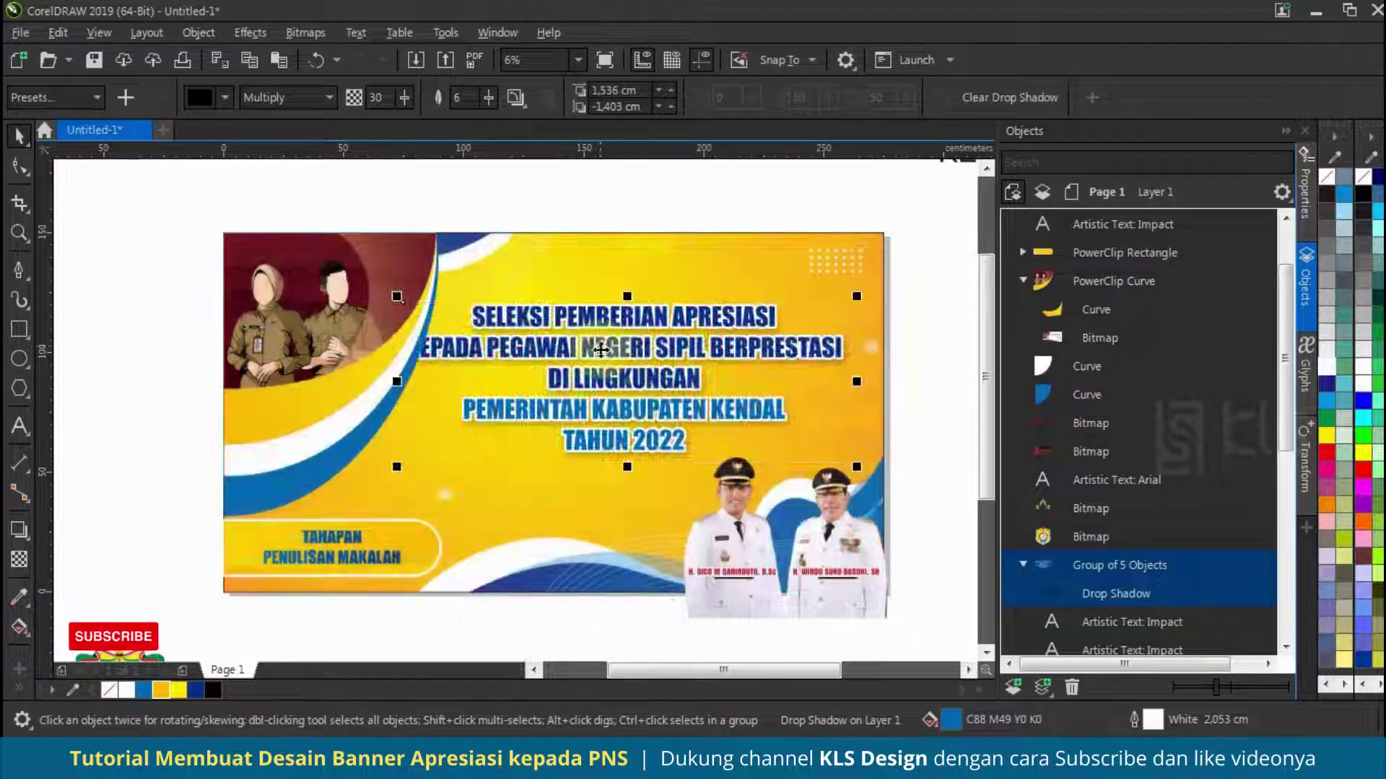
key("ctrl+x")
key("ctrl+v")
Enlarge the title group slightly and nudge it down.
left_click_drag(856, 297, 876, 289)
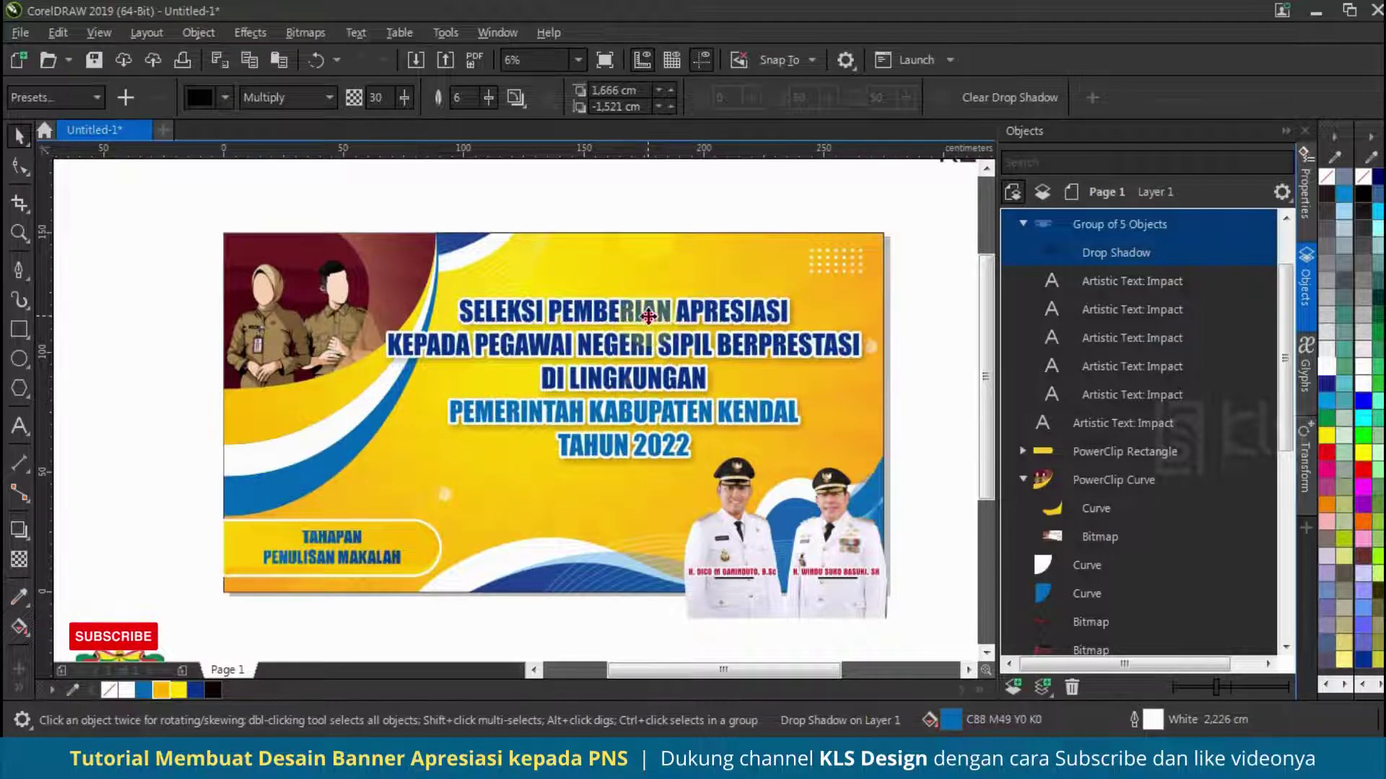
left_click_drag(648, 315, 648, 328)
left_click(941, 301)
Scale the four logos down together to about 71 cm wide and place them over the banner's upper middle.
scroll(836, 346, "down", 3)
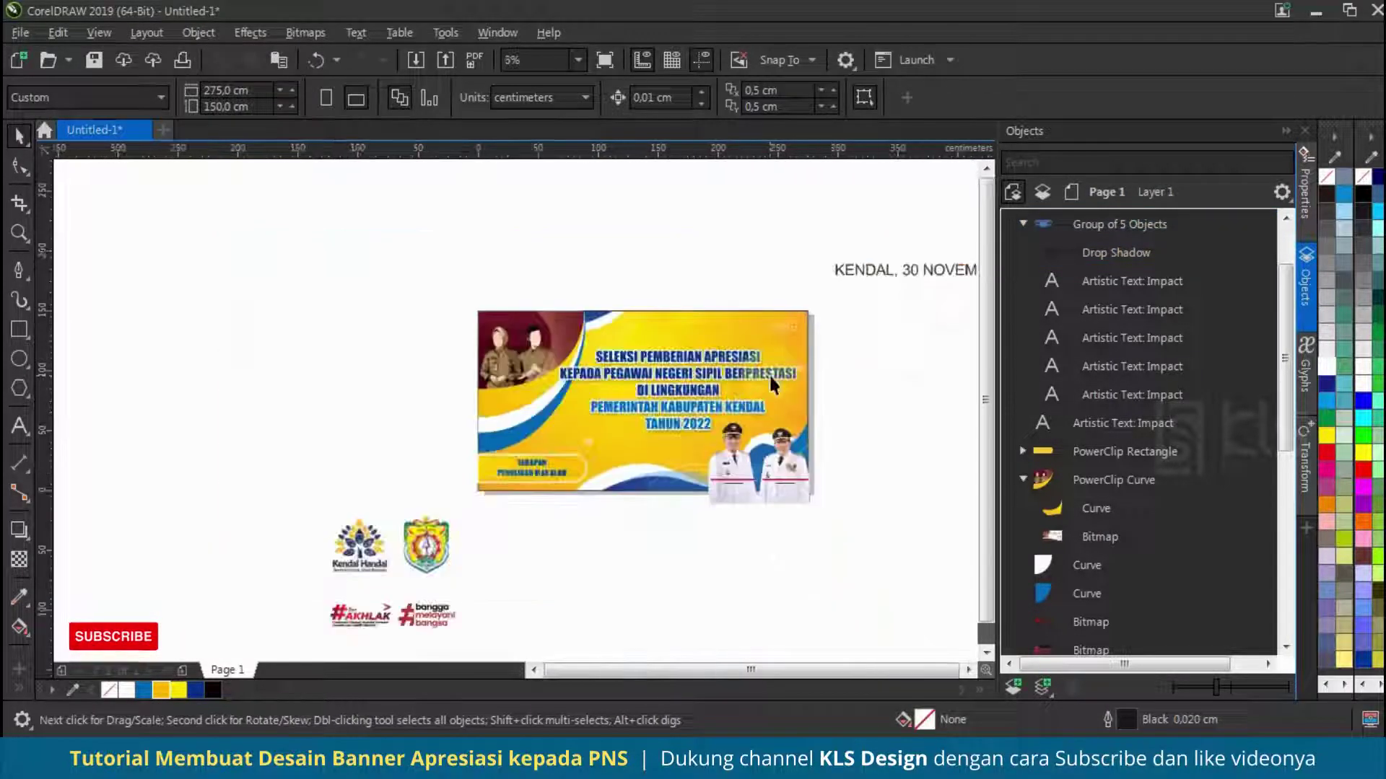
left_click_drag(445, 608, 444, 607)
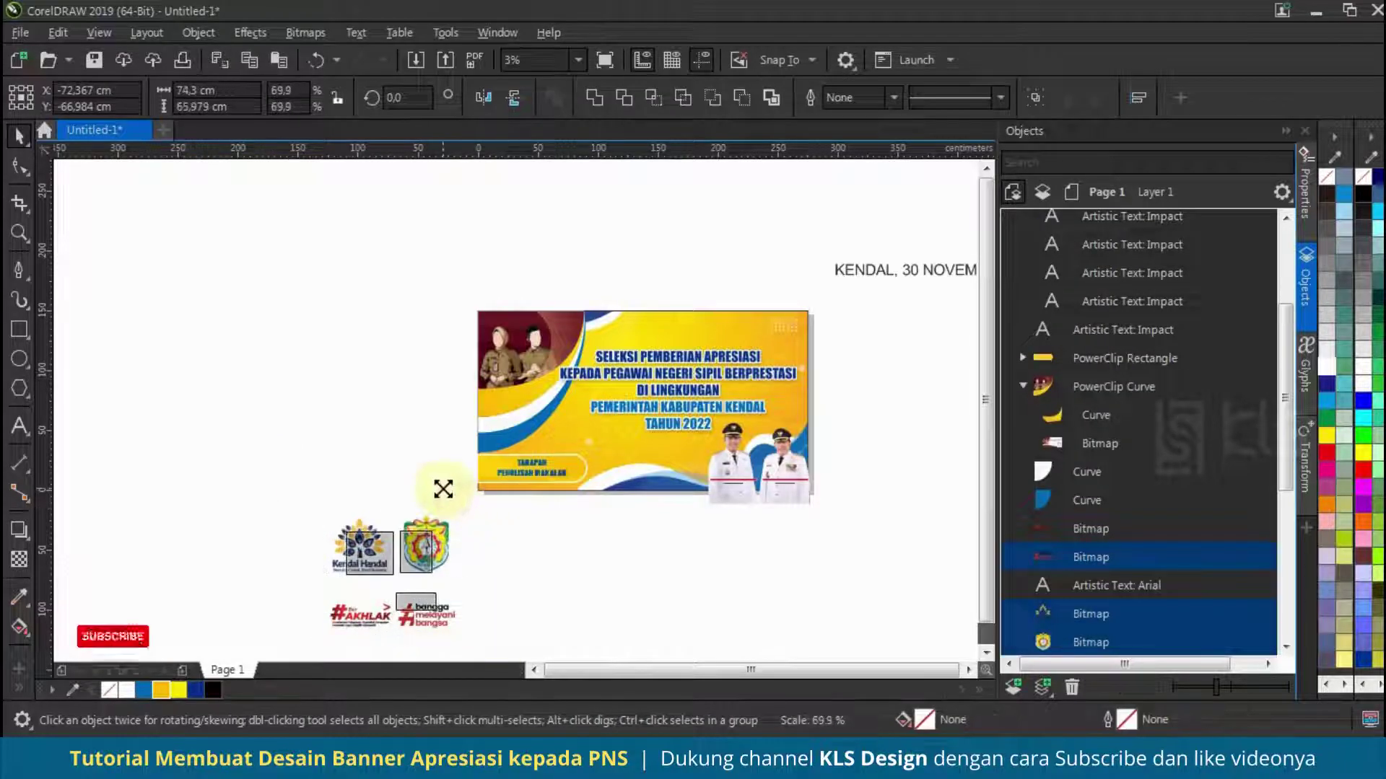
left_click_drag(461, 509, 438, 491)
left_click_drag(414, 560, 691, 331)
scroll(785, 311, "up", 2)
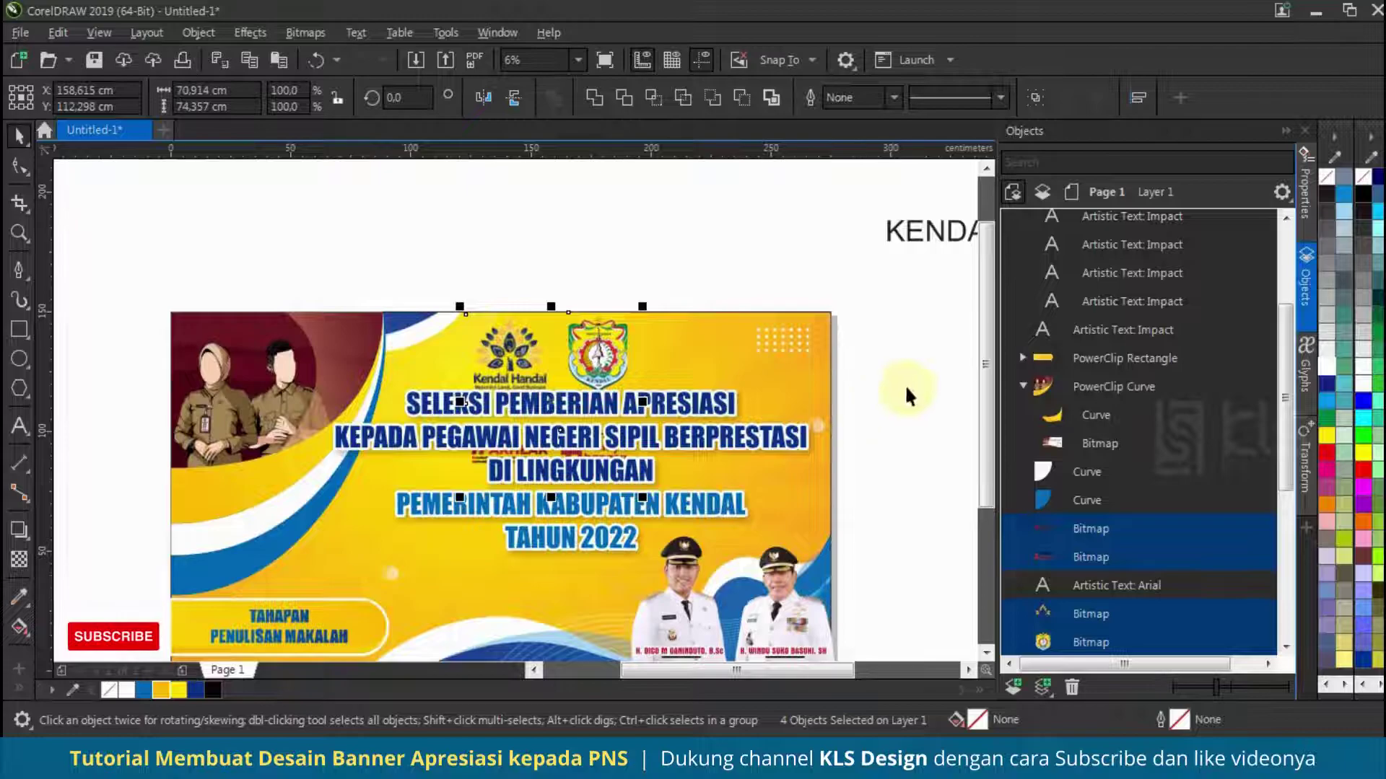
Move the BerAKHLAK and bangga melayani bangsa logos to the banner's upper right corner.
left_click_drag(555, 442, 787, 265)
scroll(830, 311, "up", 2)
mouse_move(708, 387)
left_mouse_down()
mouse_move(734, 371)
mouse_move(723, 366)
left_mouse_up()
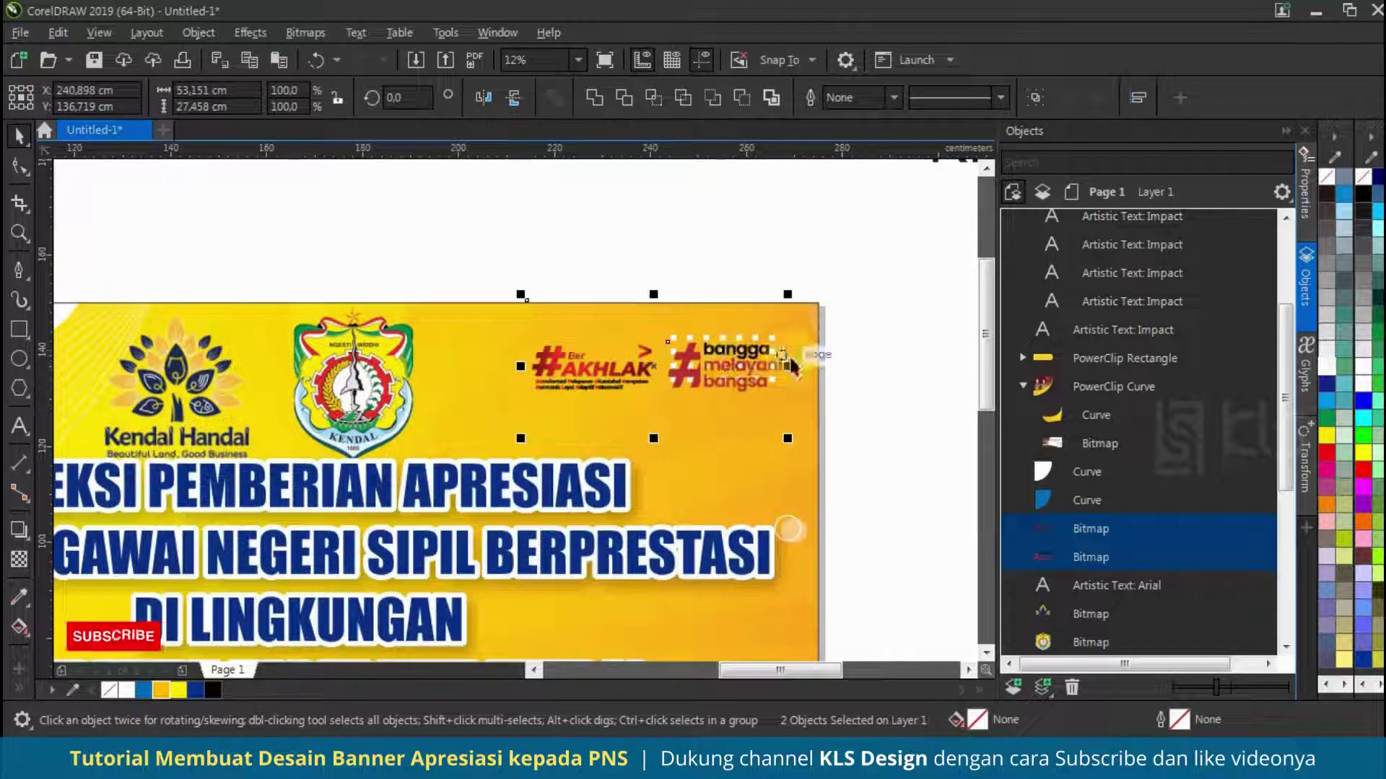
scroll(791, 364, "down", 1)
scroll(512, 388, "up", 1)
Scale the Kendal Handal logo and the Kendal crest down to about 86% and move the crest left of the Kendal Handal logo.
left_click(613, 368)
left_click(458, 365, "shift")
left_click_drag(697, 277, 675, 244)
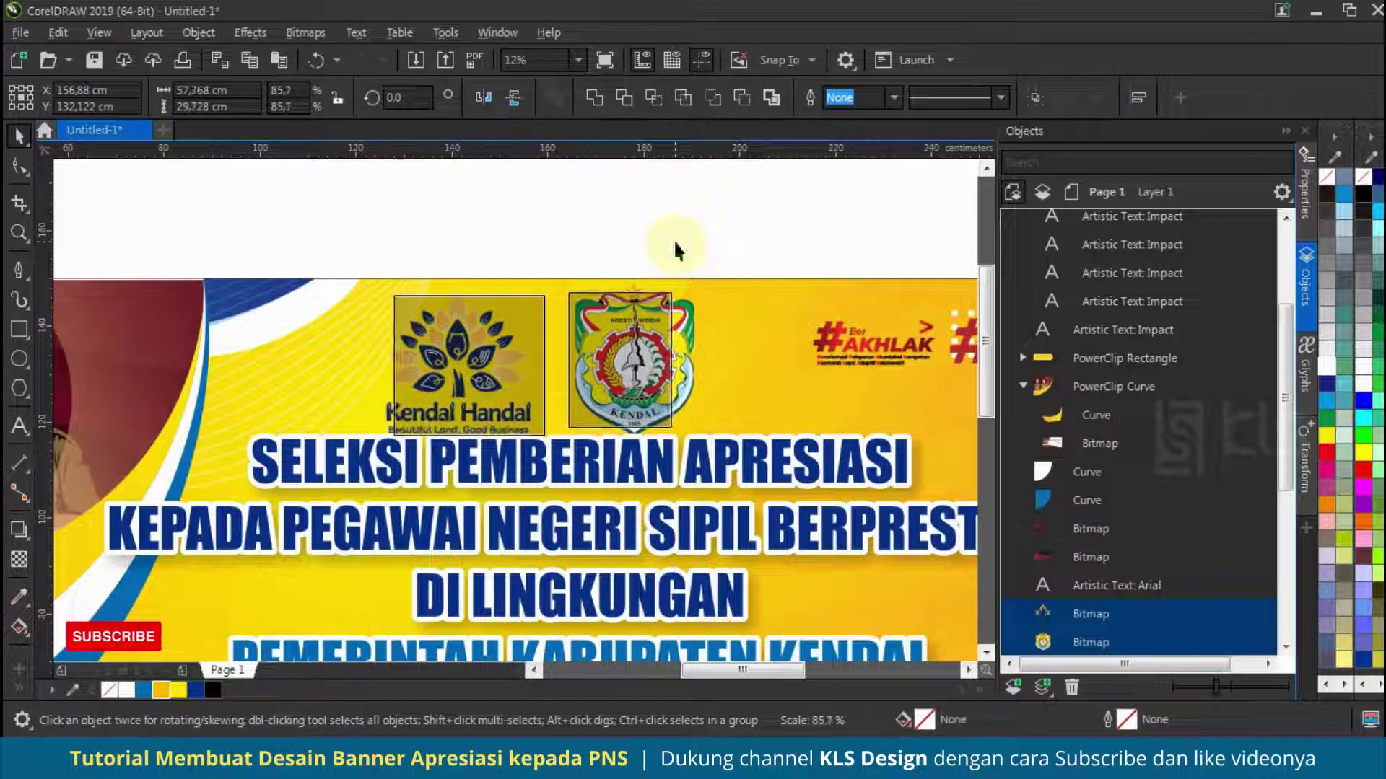
left_click_drag(610, 346, 303, 350)
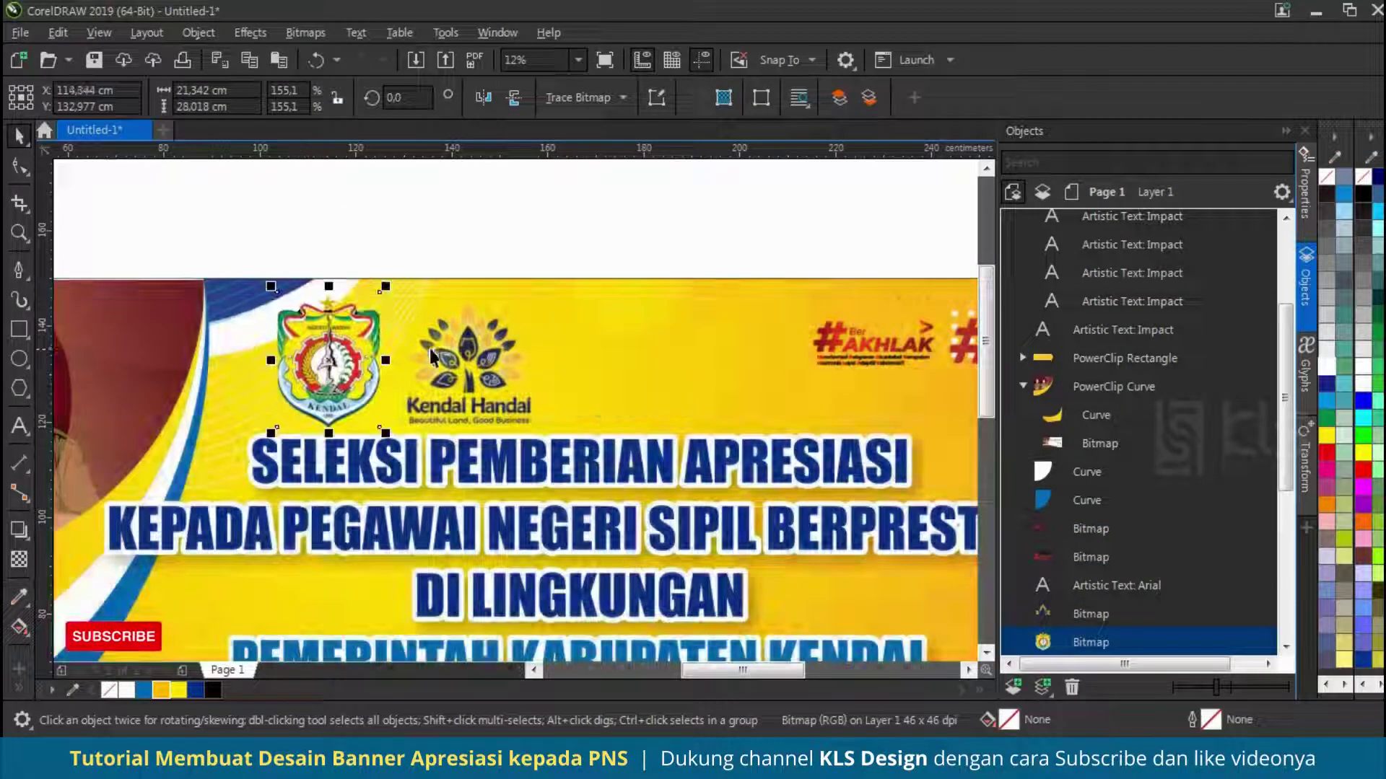
Scale the crest and Kendal Handal logo down together to about 48 cm wide and center the pair above the title.
left_click(456, 346, "shift")
left_click_drag(554, 286, 532, 298)
left_click_drag(509, 373, 640, 373)
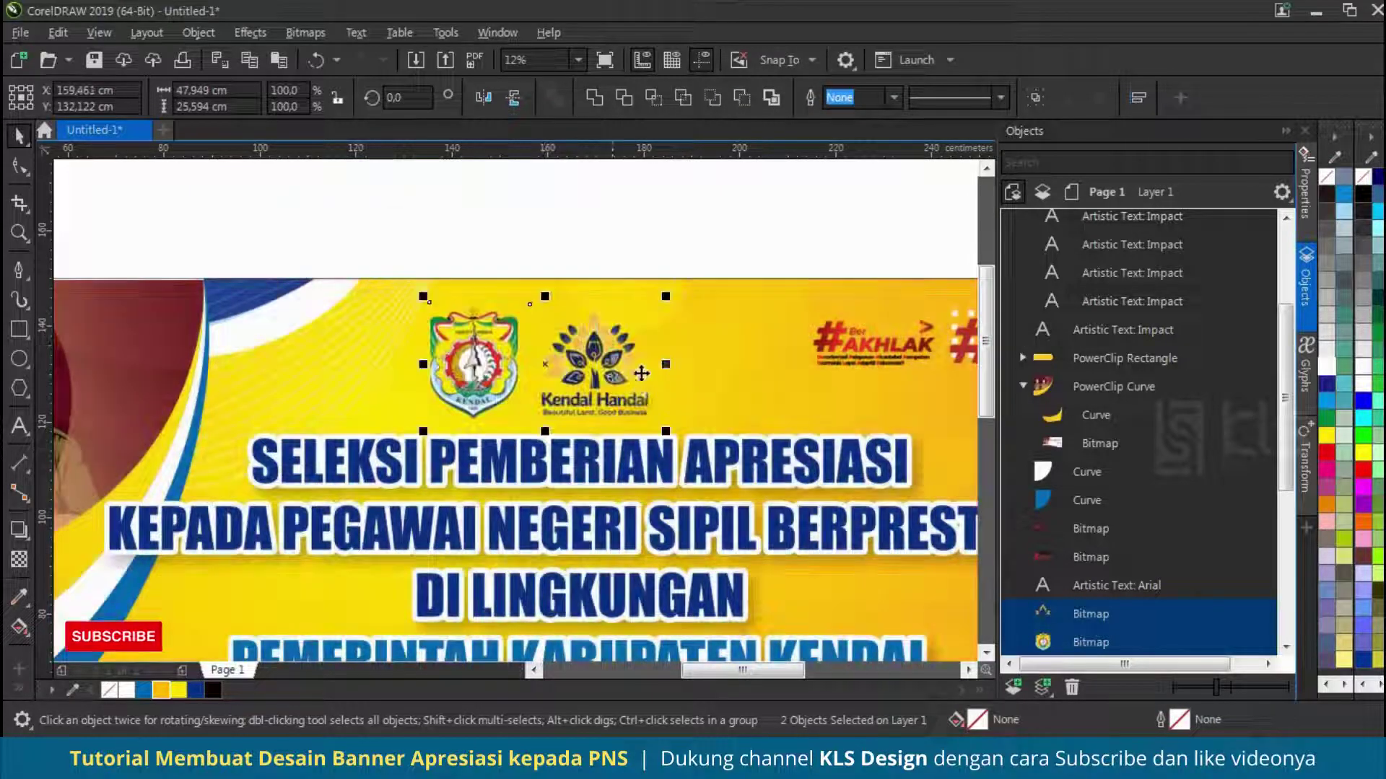
Group the crest with the Kendal Handal logo and center the group horizontally over the title.
scroll(625, 263, "down", 1)
left_click(647, 229)
left_click(592, 339)
left_click(550, 315, "shift")
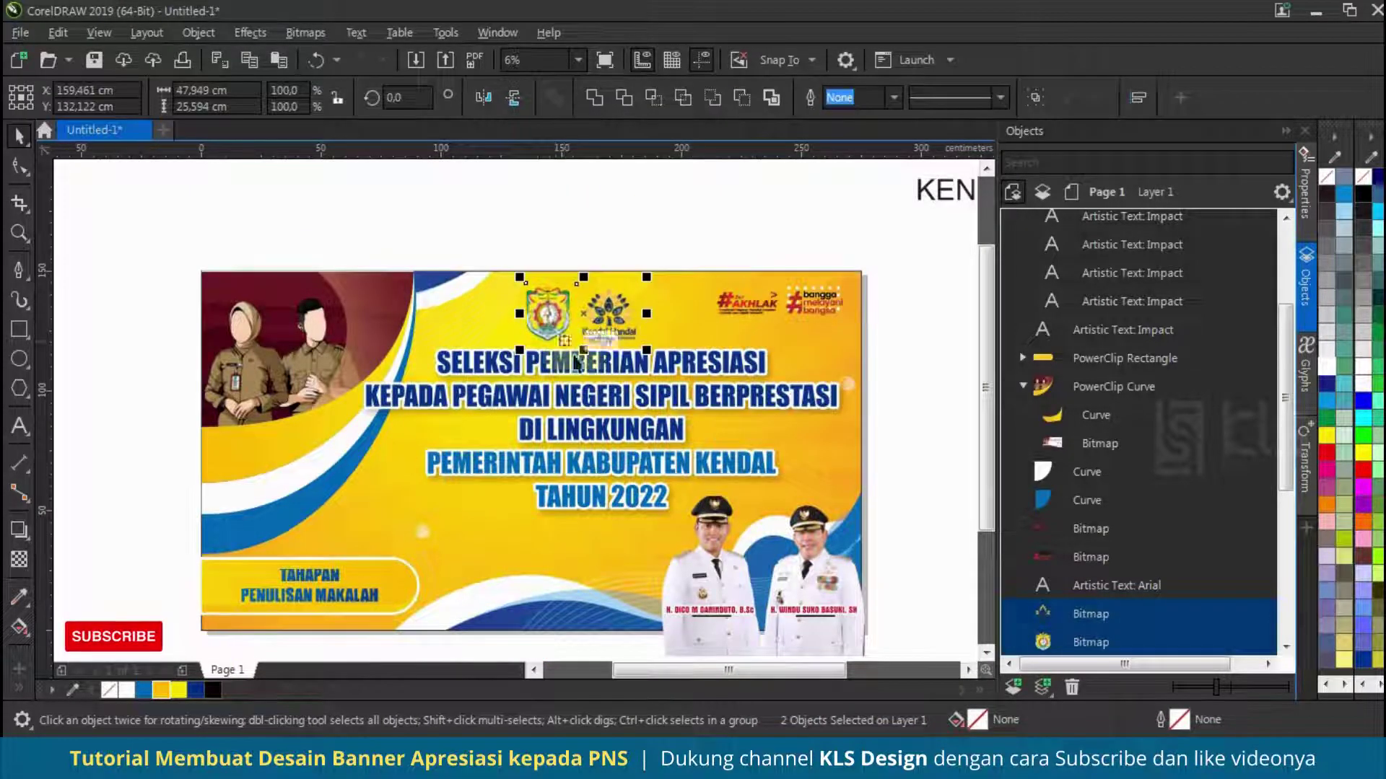
key("ctrl+g")
left_click(575, 363, "shift")
key("c")
left_click(630, 221)
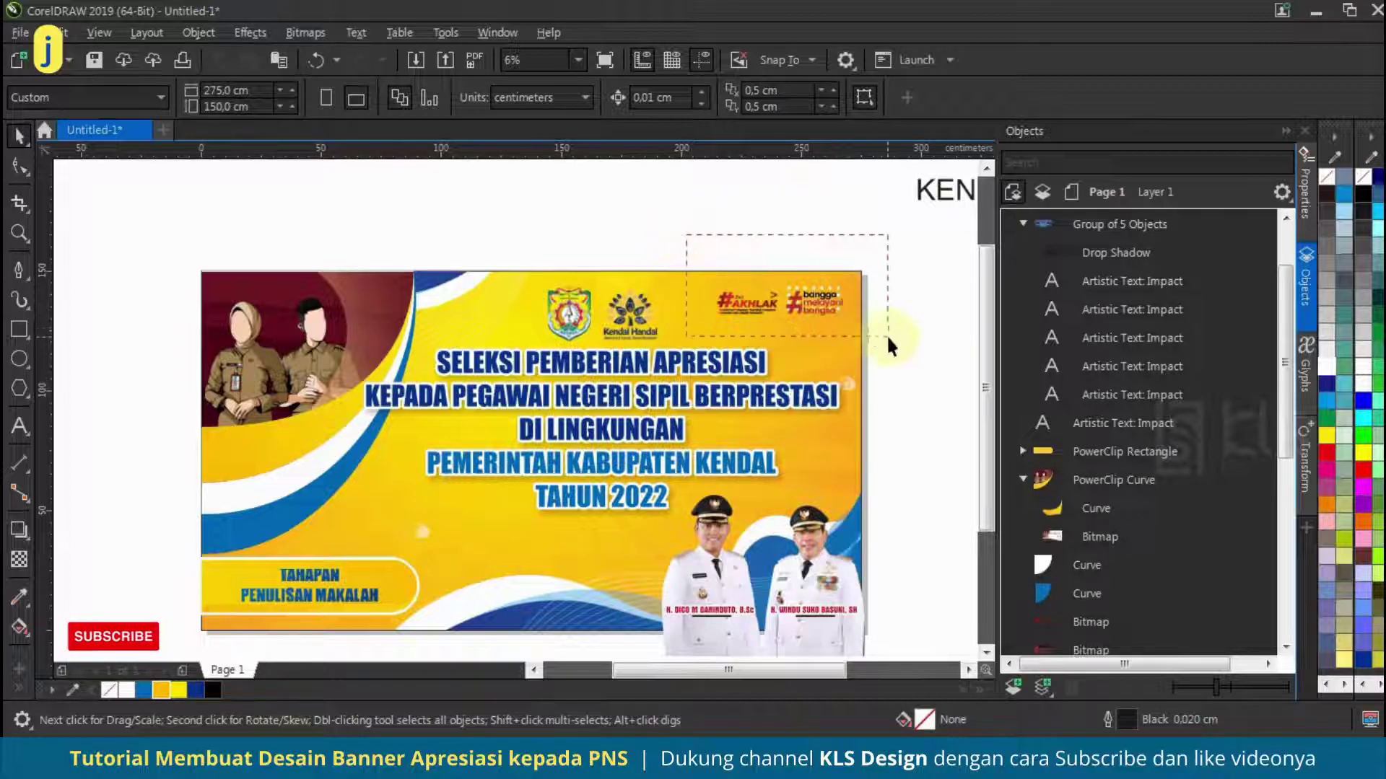
Check the placement of the logos, title and officials' portraits across the banner.
left_click_drag(888, 338, 888, 338)
scroll(811, 260, "up", 1)
left_click(419, 361)
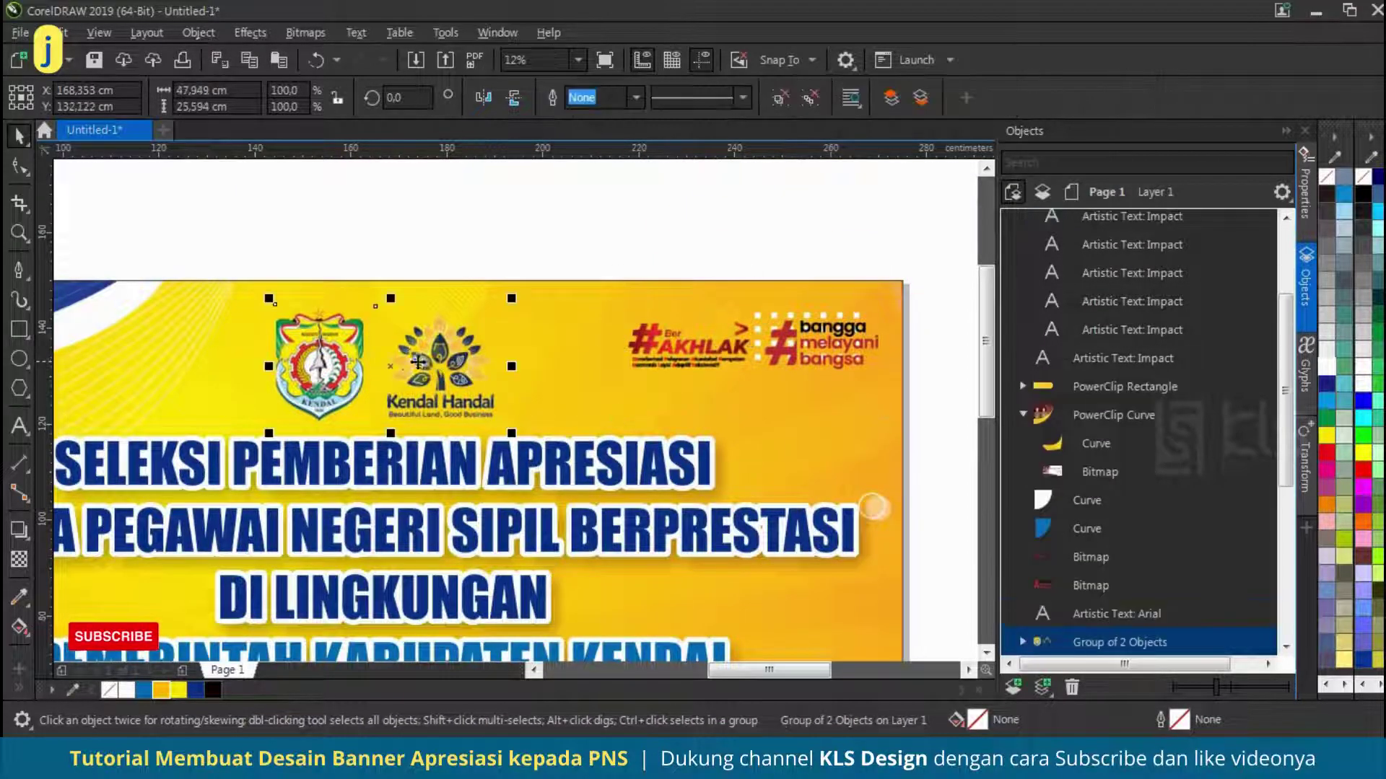
scroll(433, 367, "up", 2)
scroll(541, 318, "down", 3)
left_click_drag(829, 295, 416, 445)
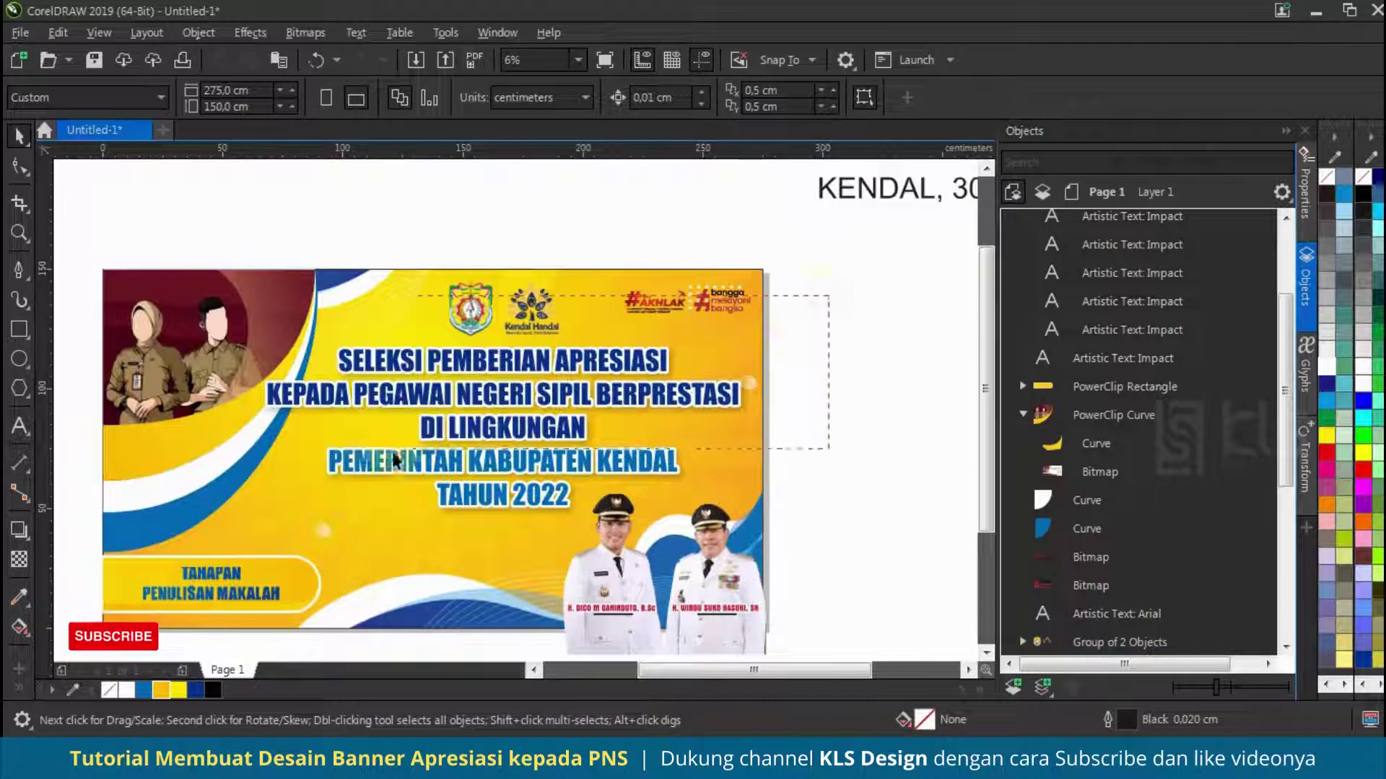
scroll(724, 318, "down", 1)
scroll(697, 368, "up", 1)
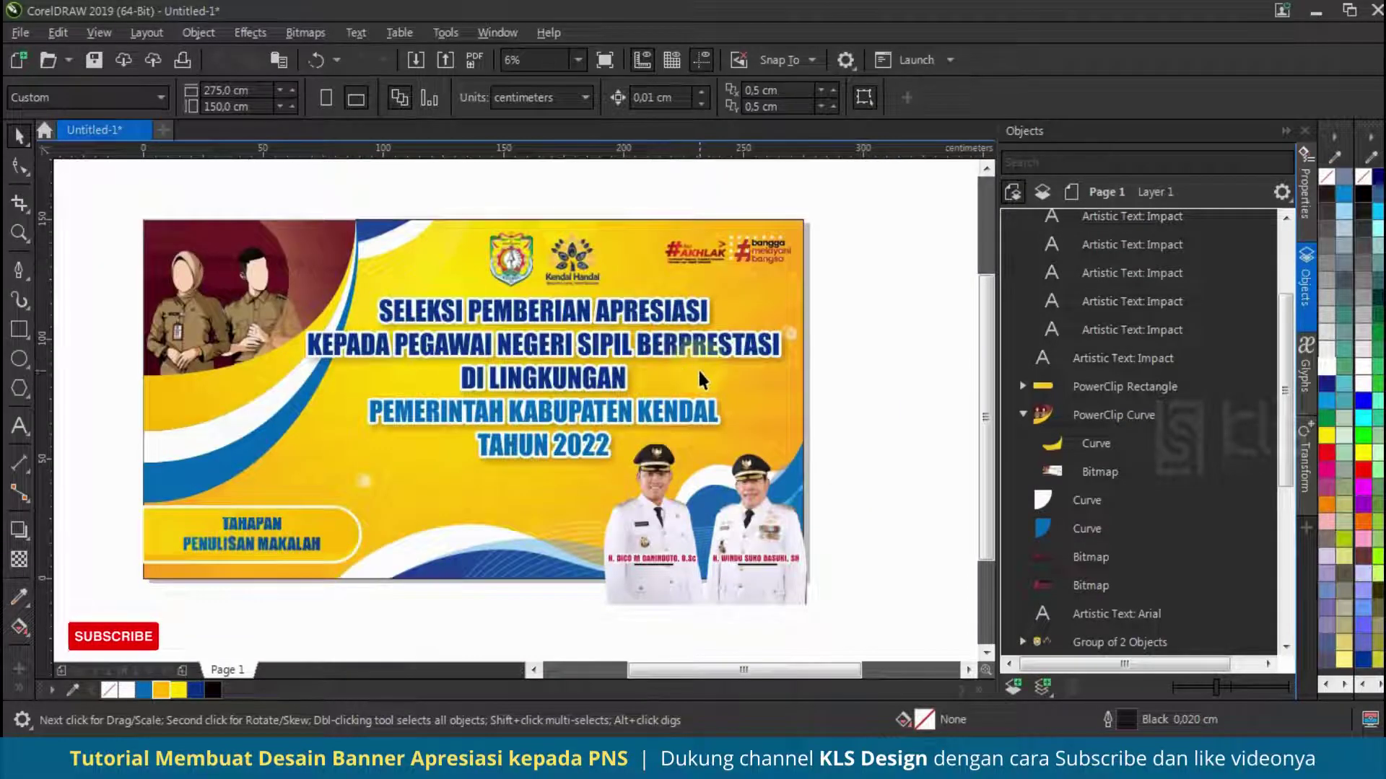
scroll(495, 403, "down", 1)
scroll(588, 436, "up", 1)
left_click(664, 490)
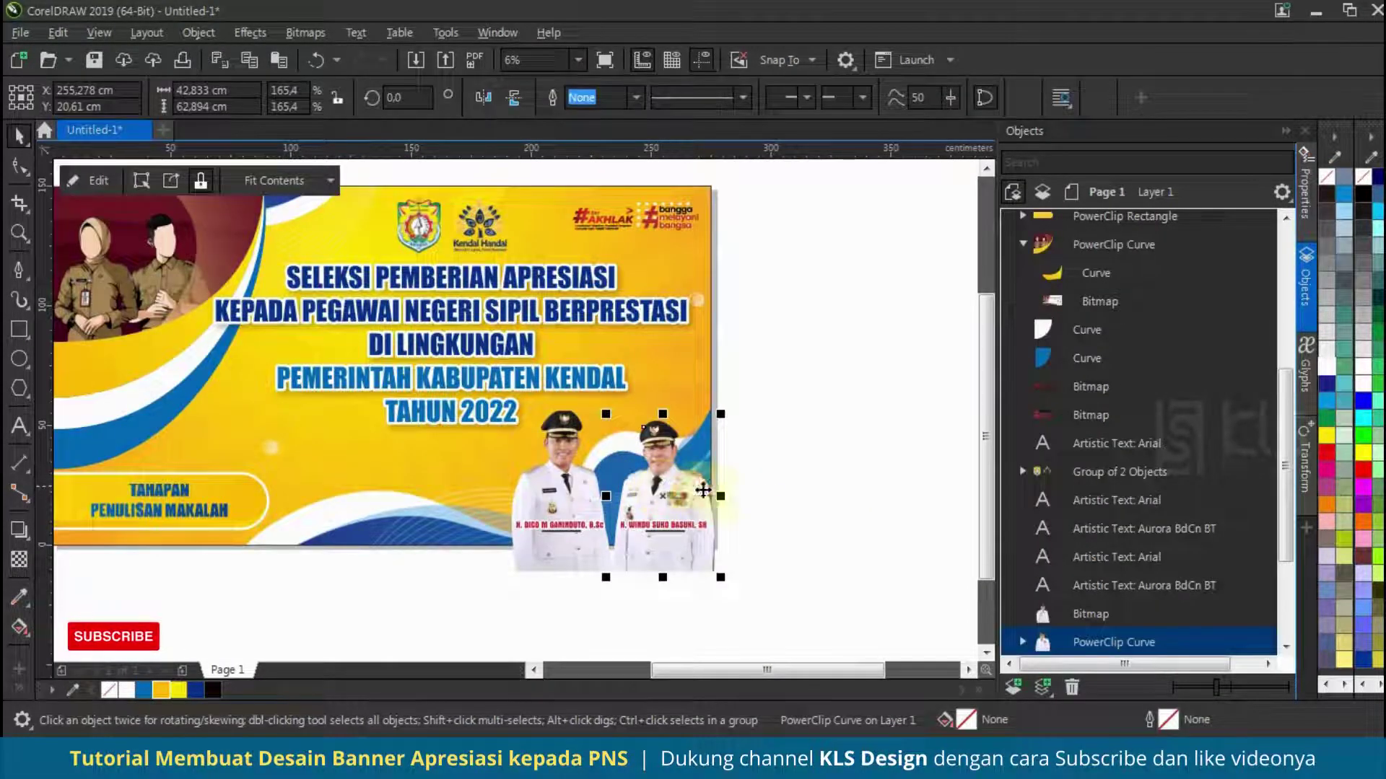
scroll(751, 444, "down", 1)
scroll(750, 444, "up", 1)
left_click(808, 597)
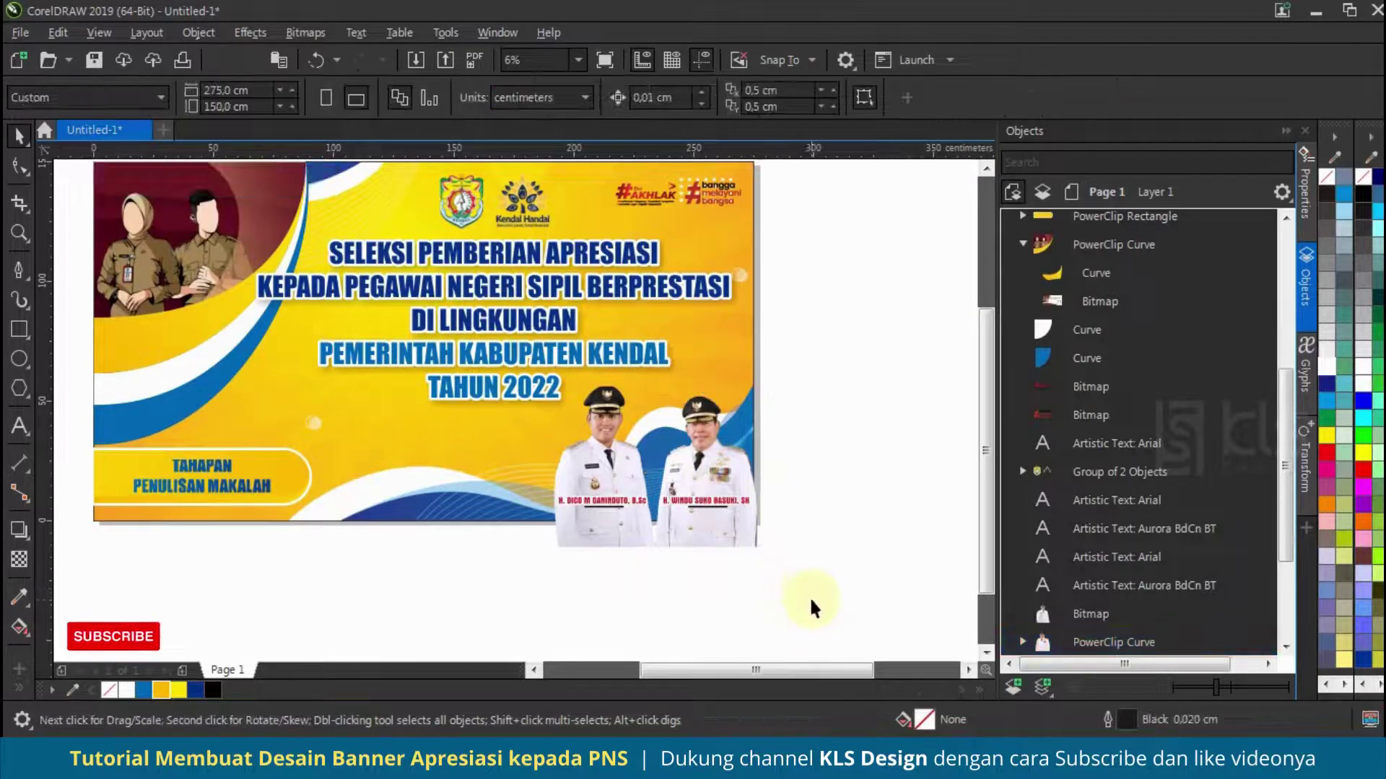
left_click_drag(508, 361, 507, 361)
scroll(594, 482, "down", 1)
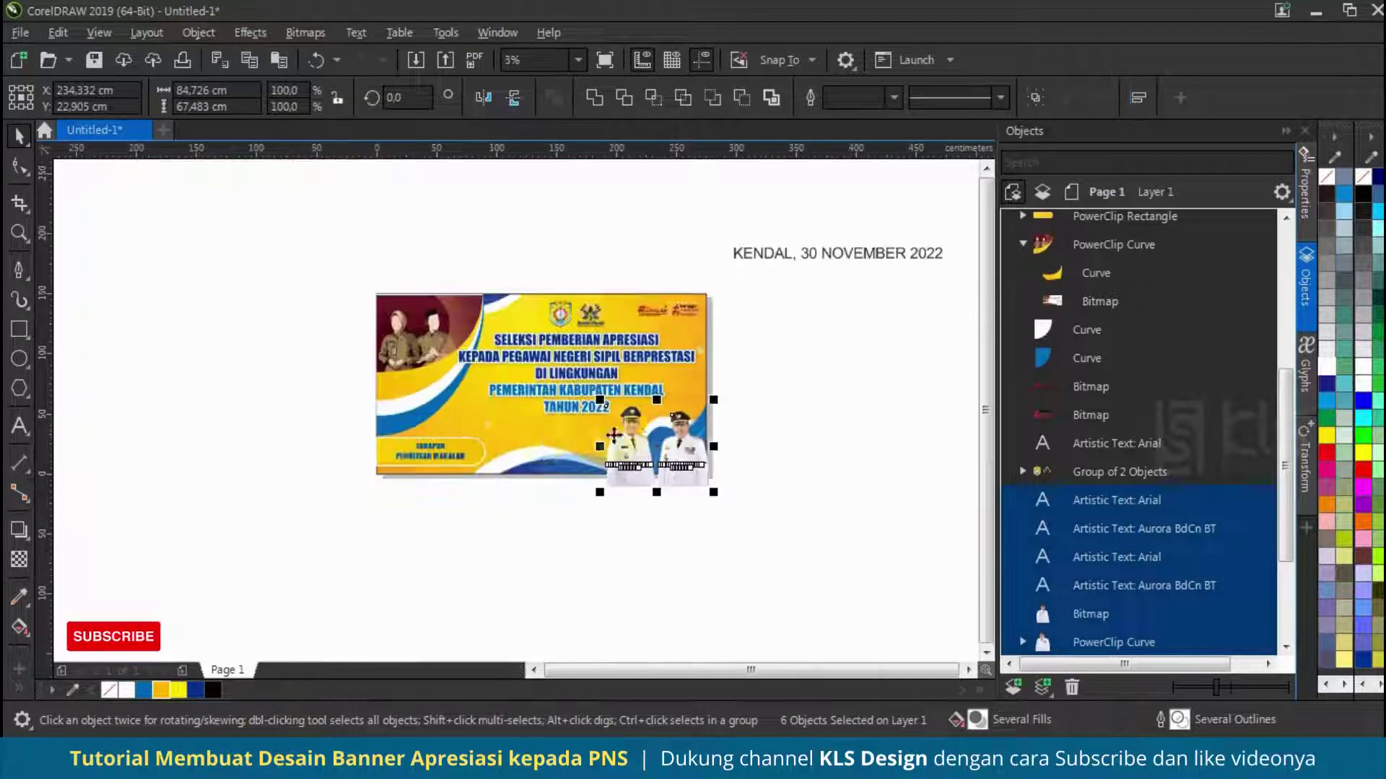
scroll(497, 430, "up", 1)
left_click(571, 578)
scroll(511, 531, "down", 1)
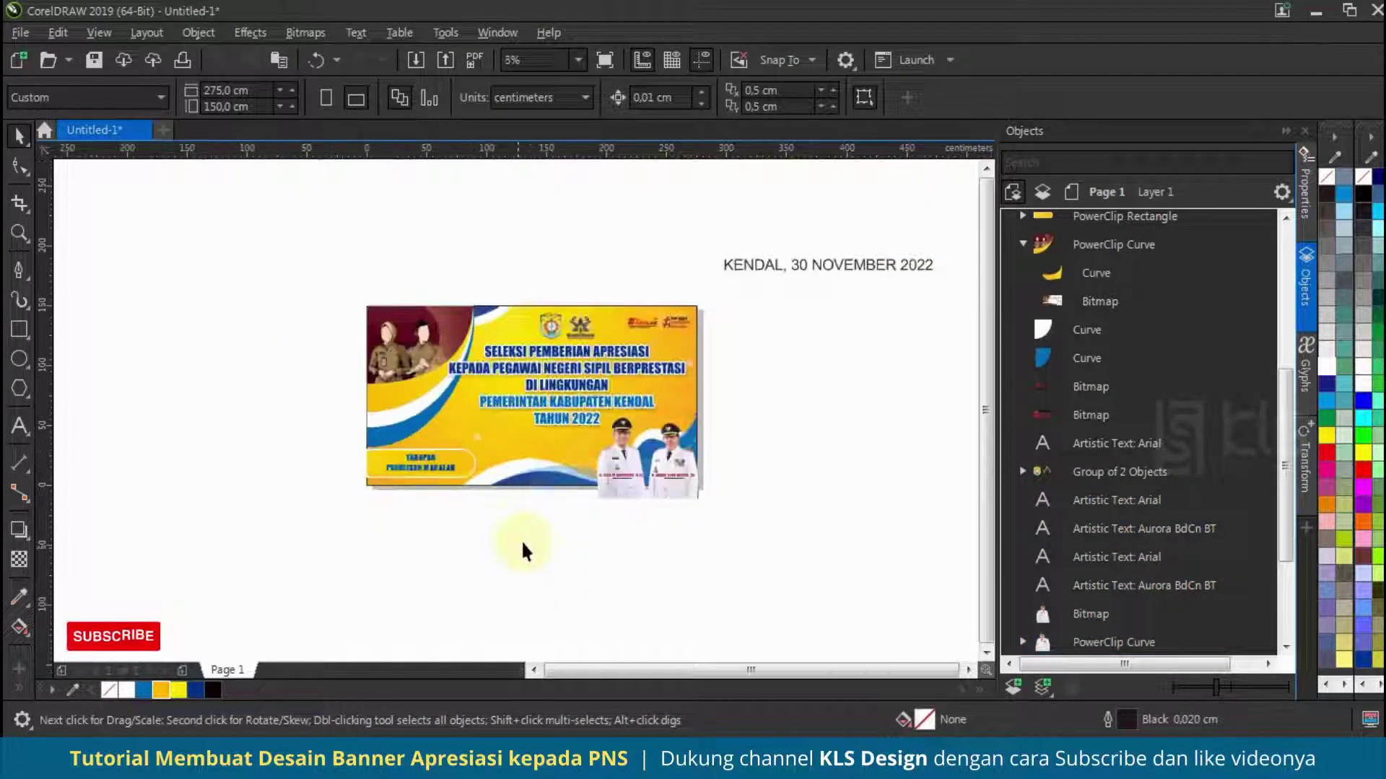
left_click_drag(330, 430, 285, 433)
Move both officials' portraits up about 4 cm, leaving their name and position captions in place.
left_click(691, 452)
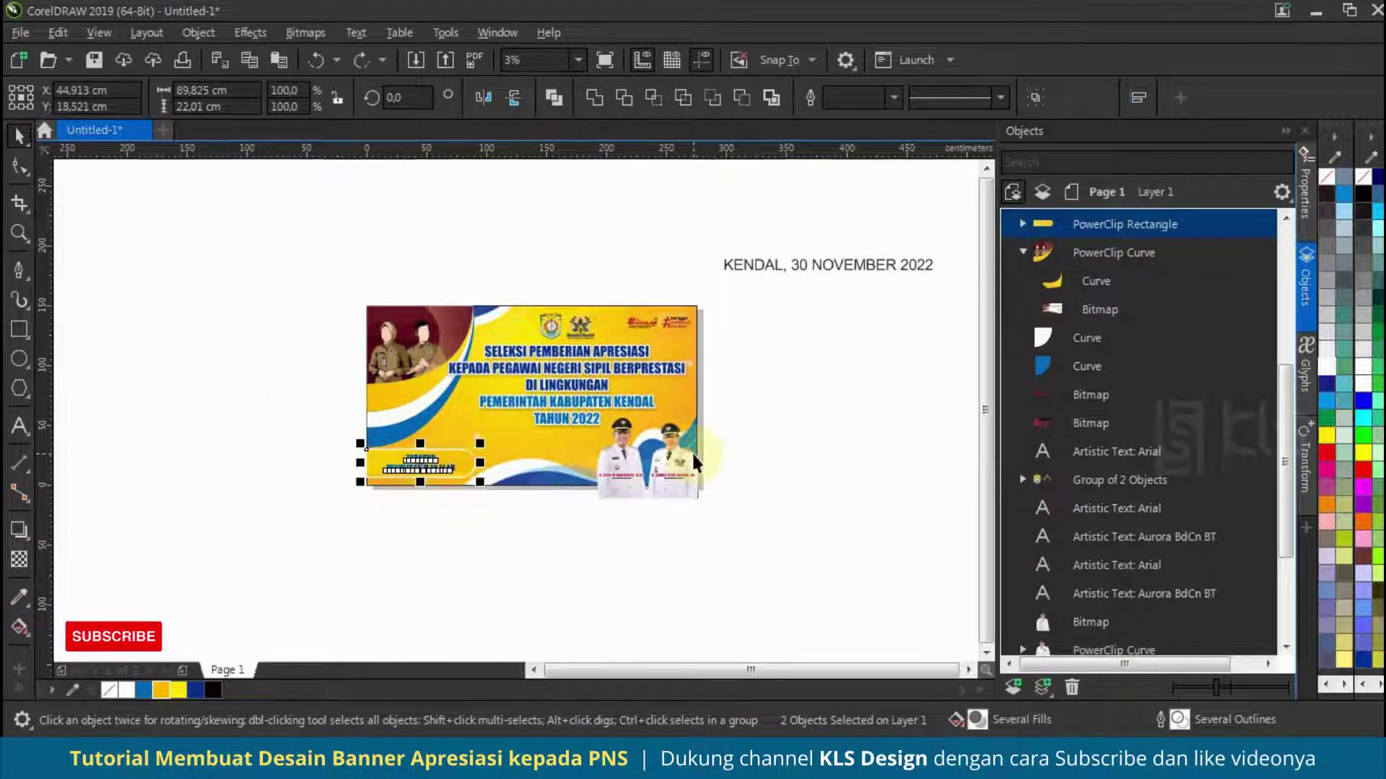
scroll(686, 452, "up", 1)
left_click(546, 458, "shift")
scroll(546, 458, "up", 1)
left_click_drag(547, 458, 548, 438)
scroll(722, 498, "down", 2)
left_click(789, 517)
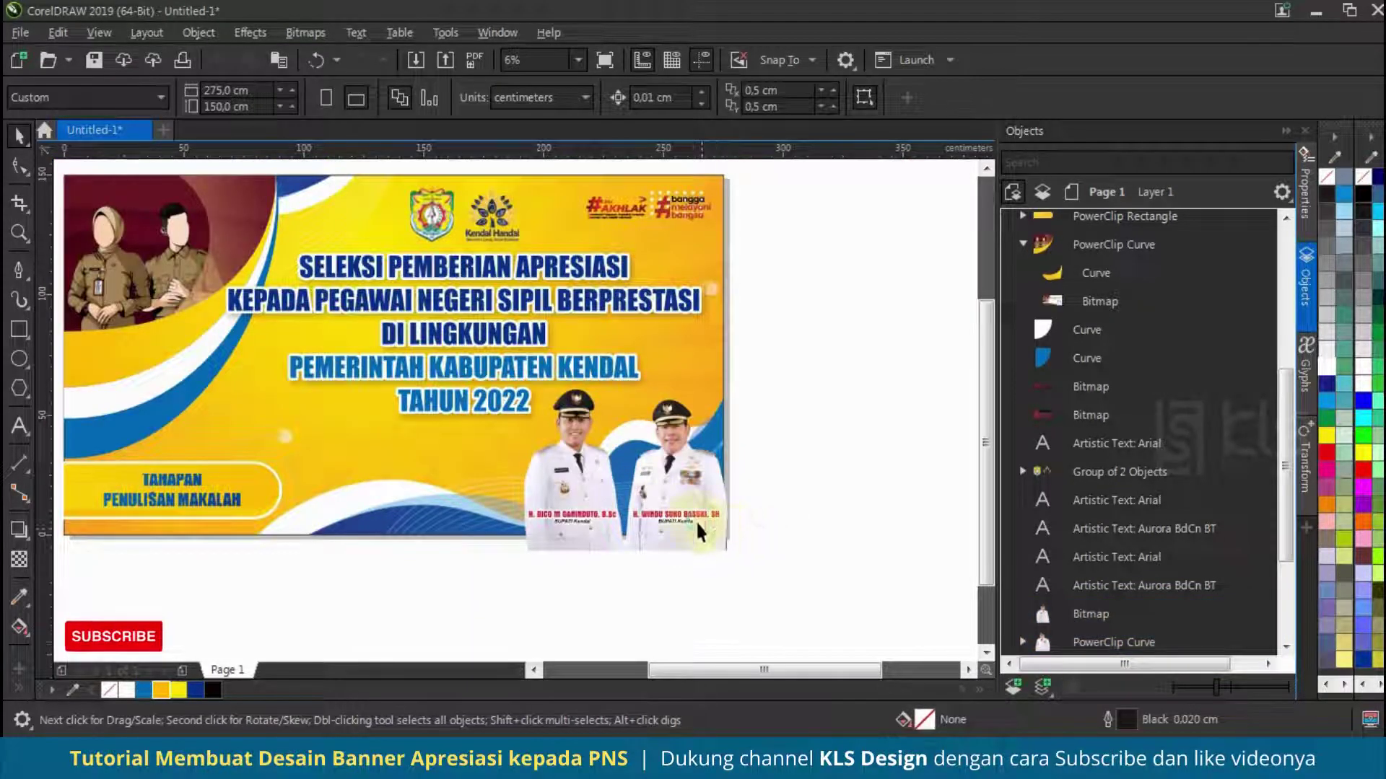
Draw a rounded rectangle around the left official's name and position, about 42.5 by 8.3 cm with 0.953 cm corners.
scroll(708, 532, "up", 2)
left_click(19, 331)
scroll(493, 542, "up", 1)
left_click_drag(167, 443, 605, 521)
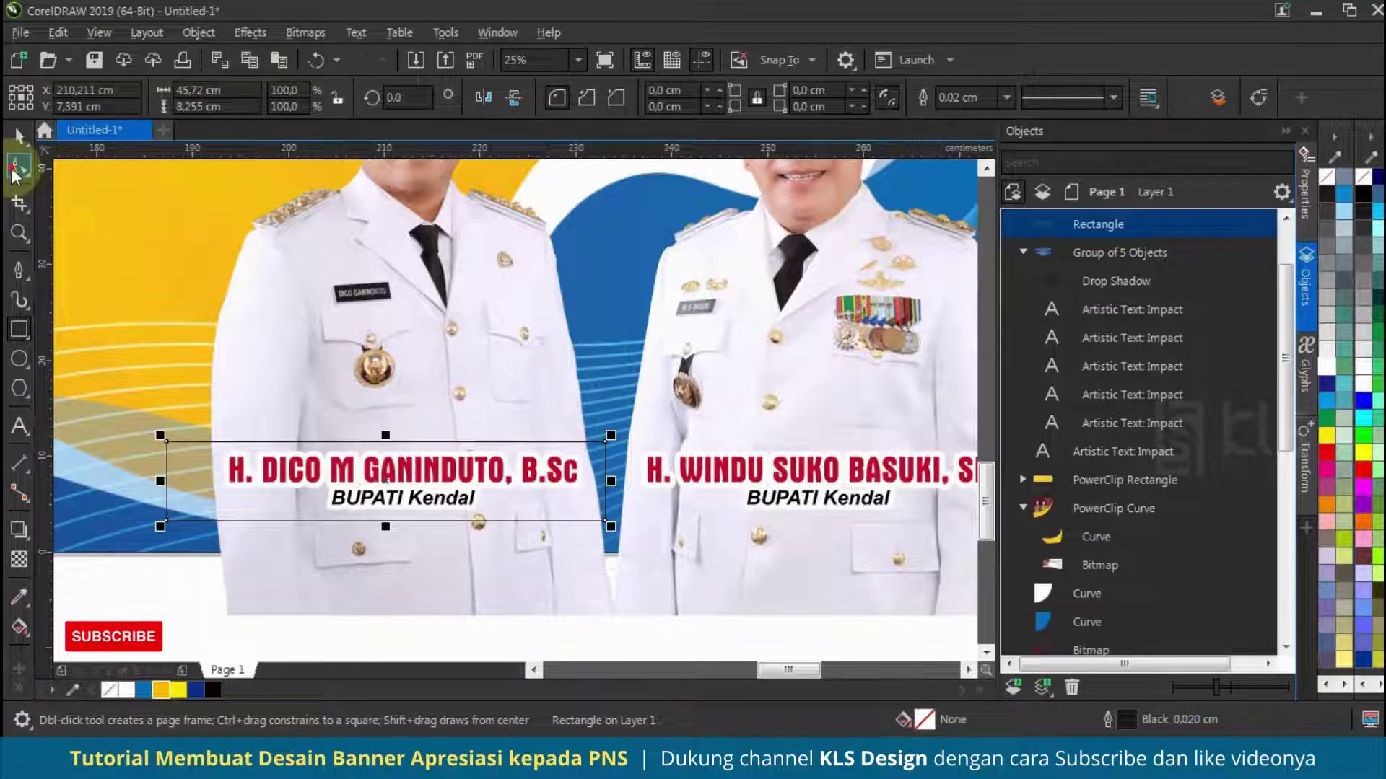
left_click(19, 167)
left_click_drag(606, 442, 595, 418)
left_click(19, 135)
left_click_drag(167, 480, 190, 536)
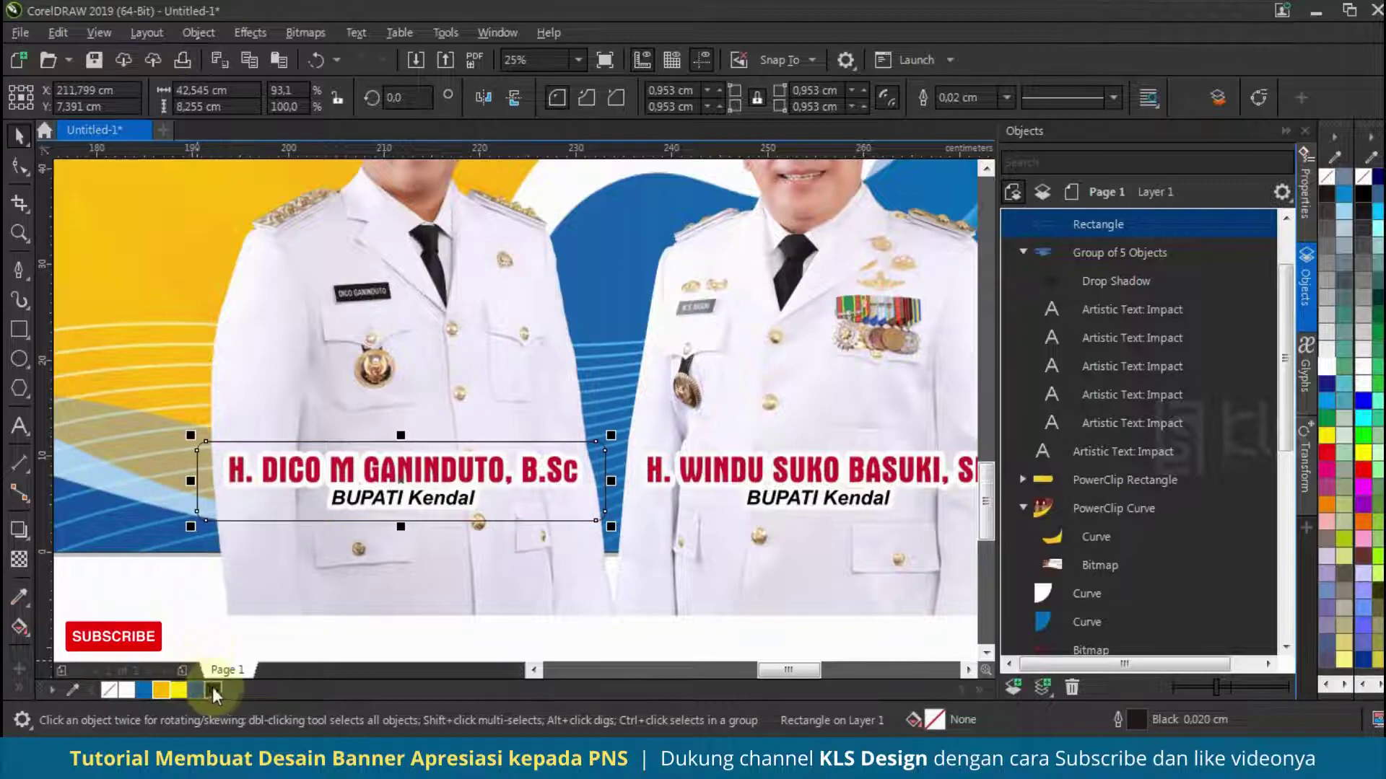
Fill the rounded rectangle with dark blue C100 M91 Y7 K0, remove its outline and apply a transparency fading downward.
left_click(212, 690)
left_click(195, 690)
left_click(20, 560)
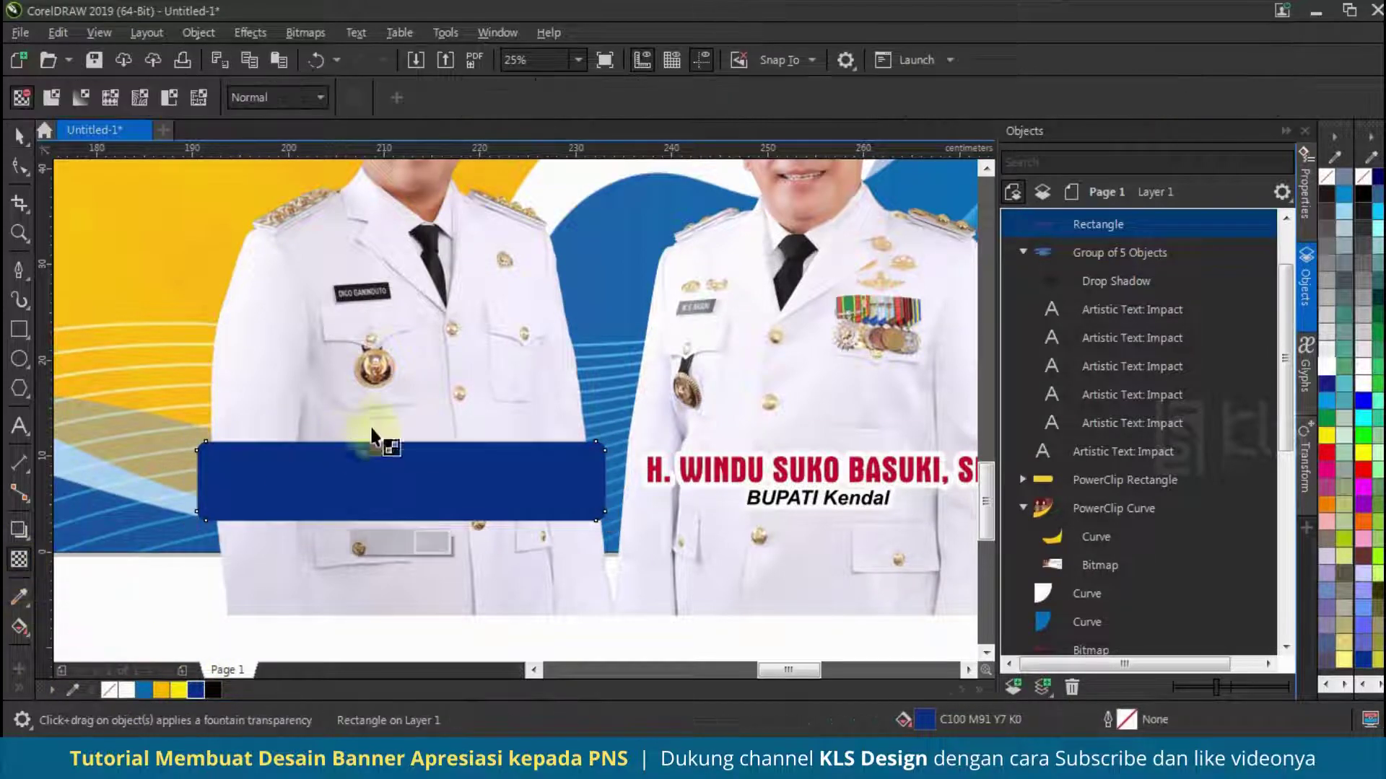
left_click_drag(408, 392, 407, 568)
left_click(19, 136)
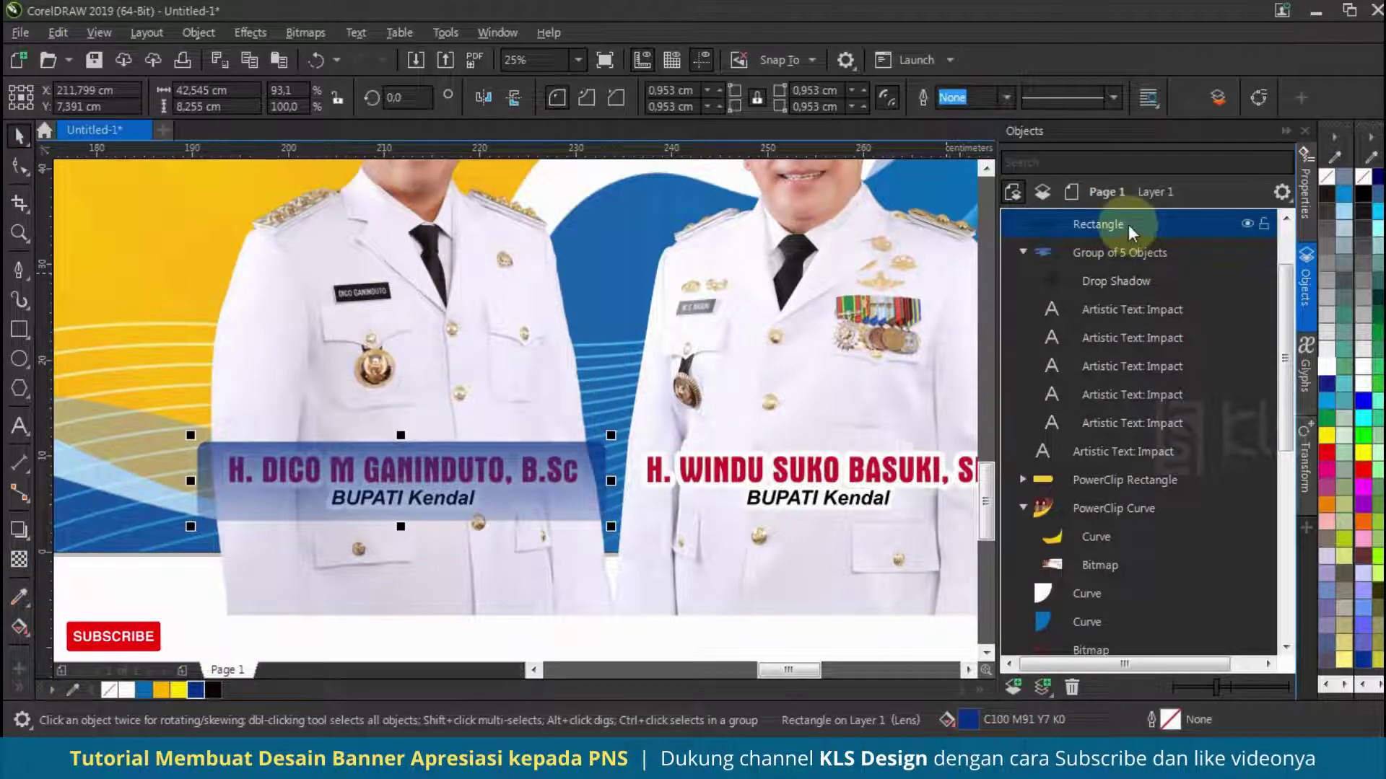
Order the blue name plate behind the name and position text but in front of the portraits.
key("shift+Page_Down")
key("ctrl+Page_Up")
key("ctrl+Page_Up")
key("ctrl+Page_Up")
key("ctrl+Page_Up")
key("ctrl+Page_Down")
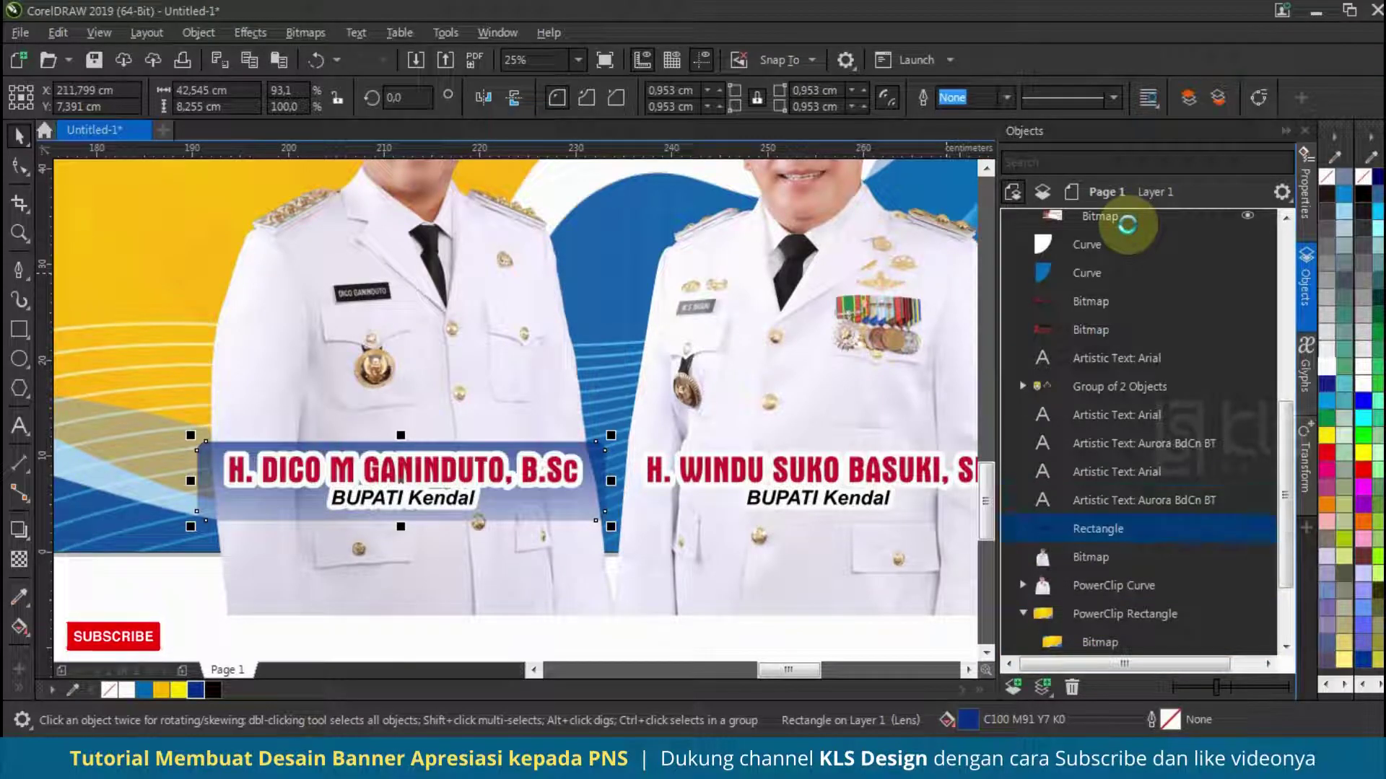
Place a copy of the blue plate on the right official's name and order it behind the text.
left_click_drag(380, 480, 677, 513)
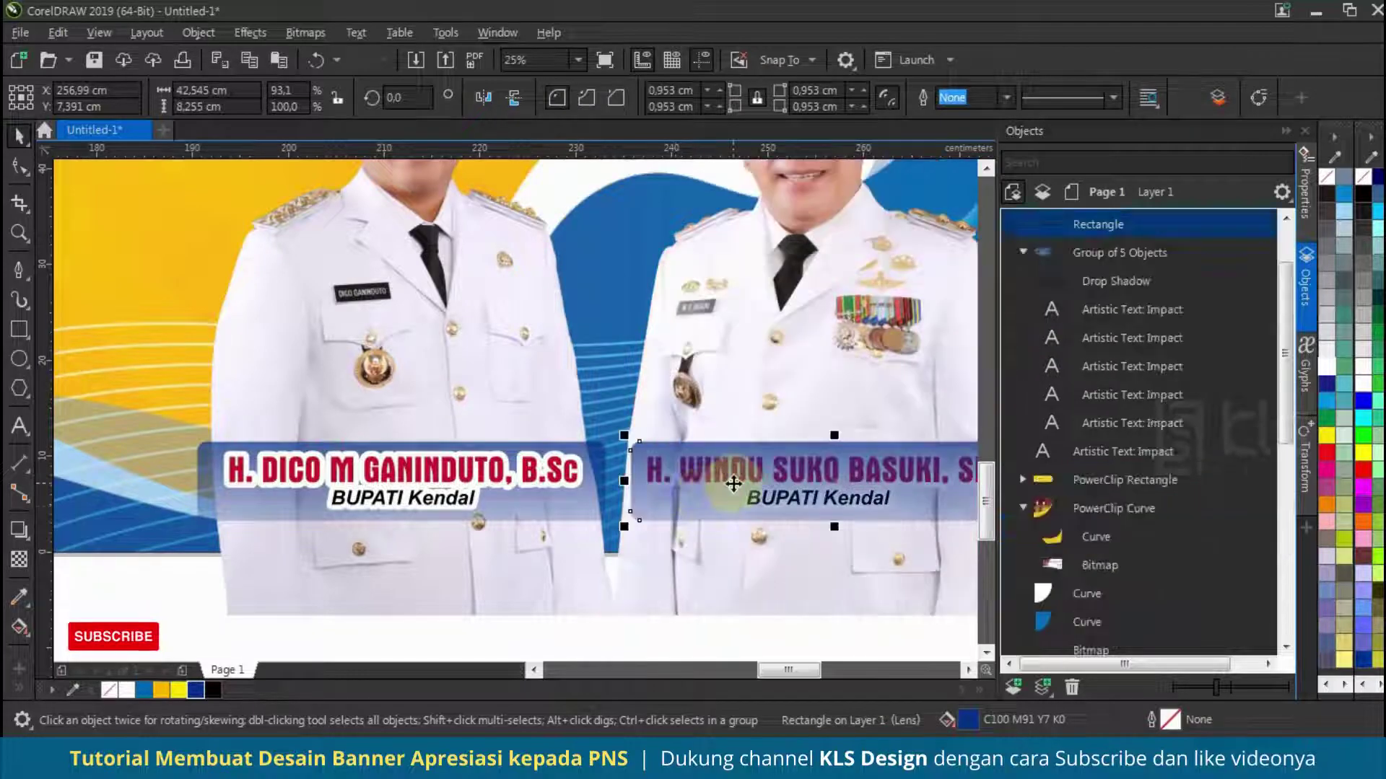
key("ctrl+Page_Down")
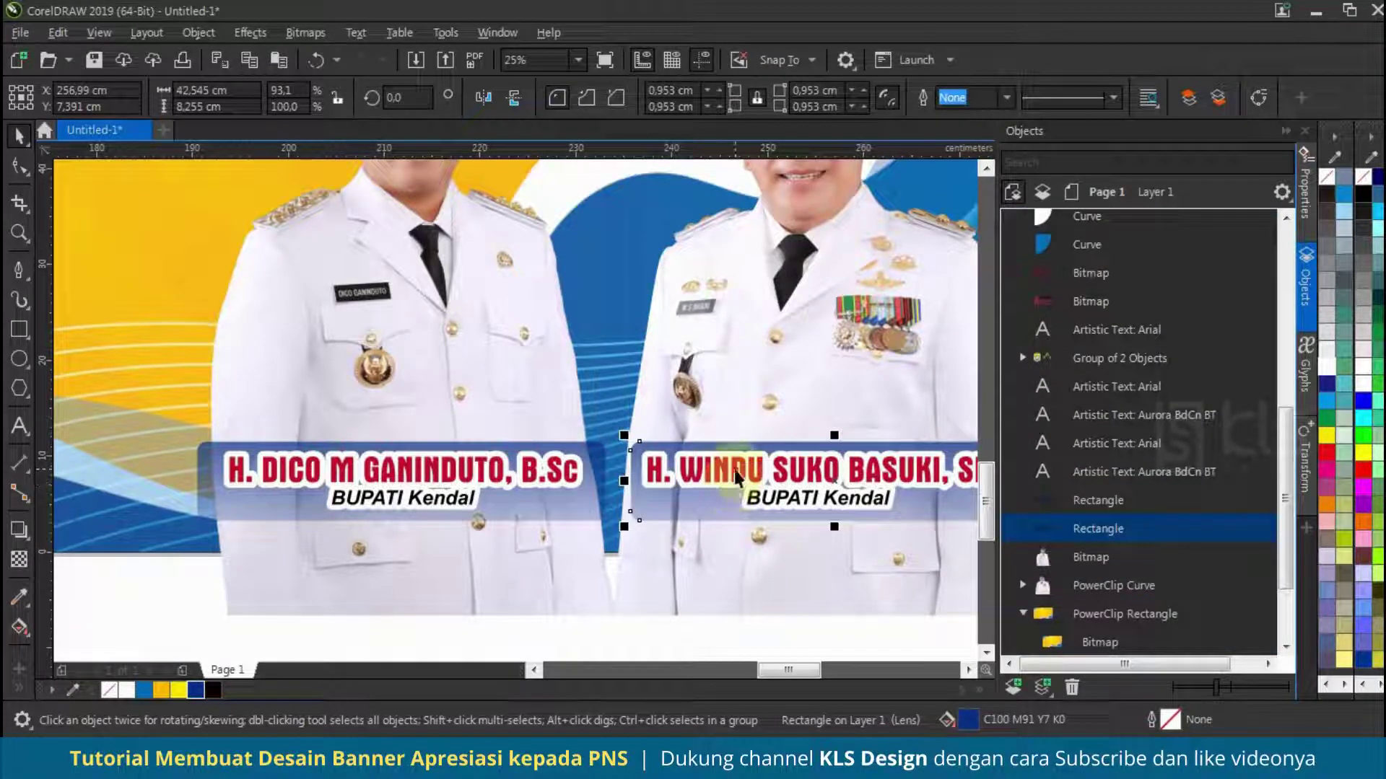
left_click(734, 469, "shift")
Move both name plates together with their name and position texts slightly left.
scroll(690, 480, "down", 1)
left_click_drag(855, 434, 436, 510)
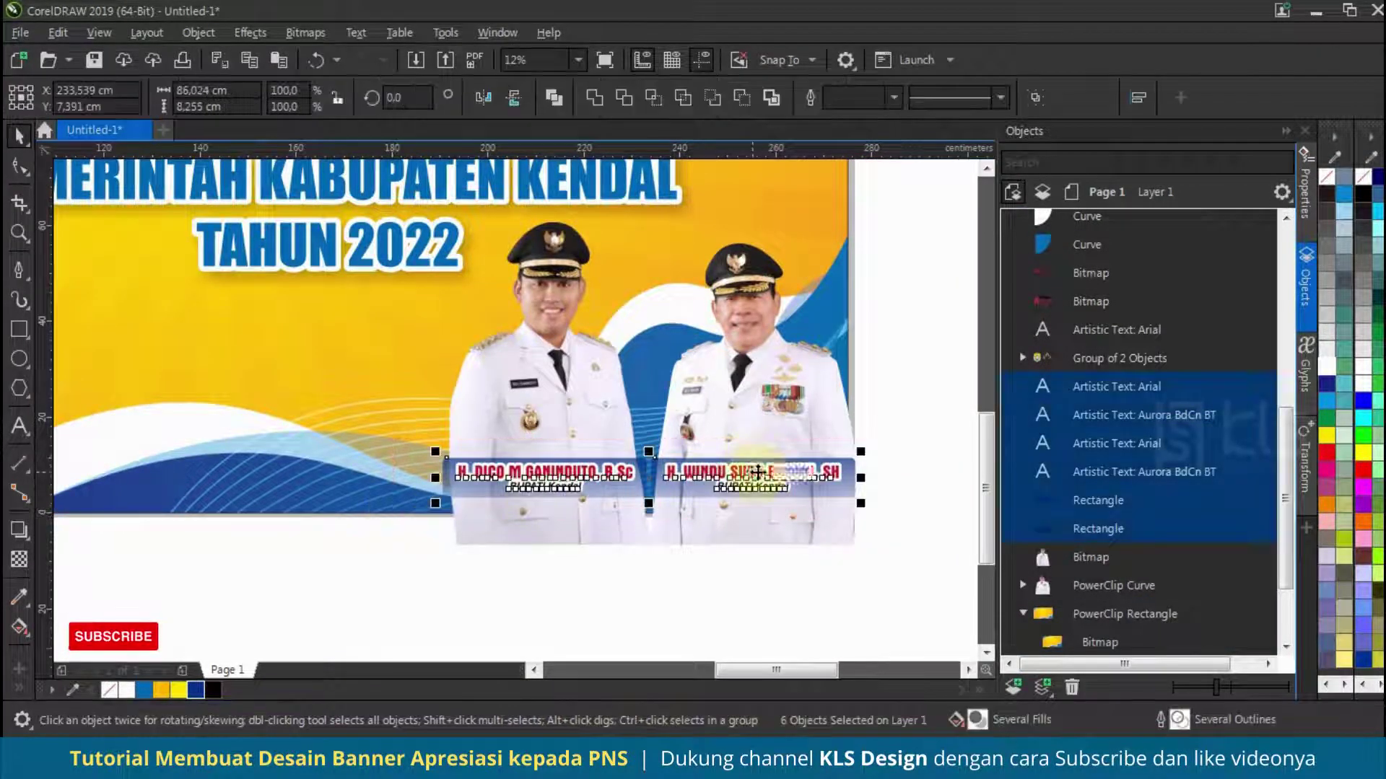
scroll(736, 491, "up", 1)
scroll(725, 506, "down", 1)
Group the two portraits with their name plates and texts, and PowerClip the group inside the banner background rectangle.
left_click(728, 519)
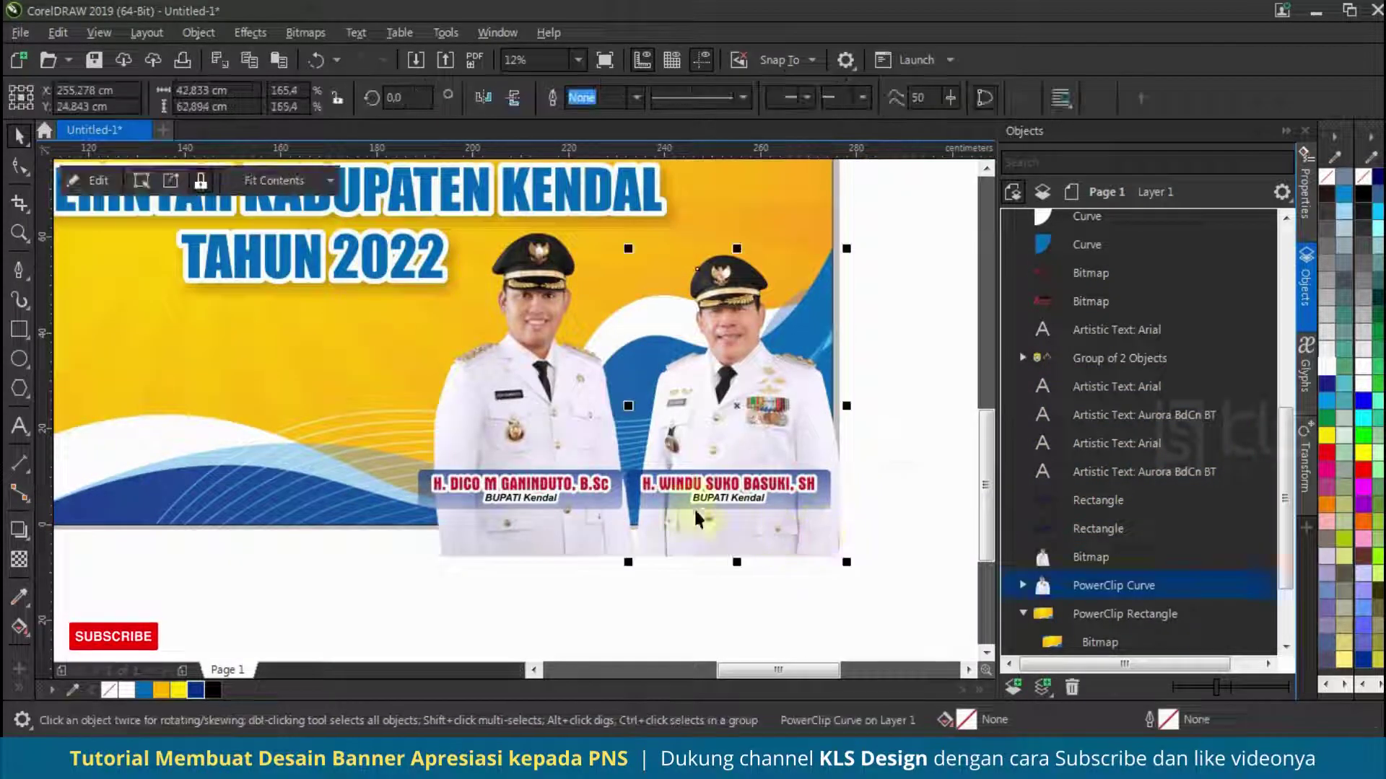
left_click(556, 555, "shift")
scroll(726, 563, "down", 1)
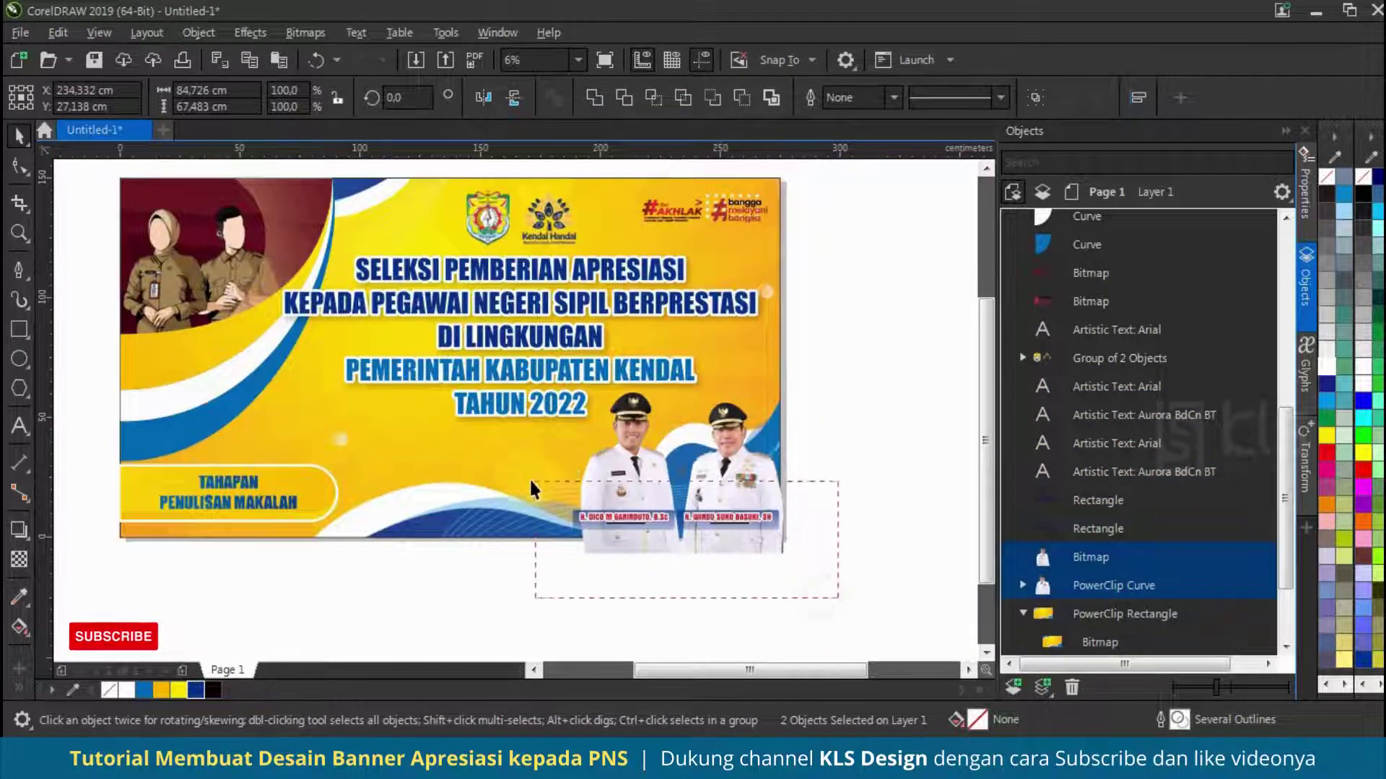
key("ctrl+g")
right_click(736, 473)
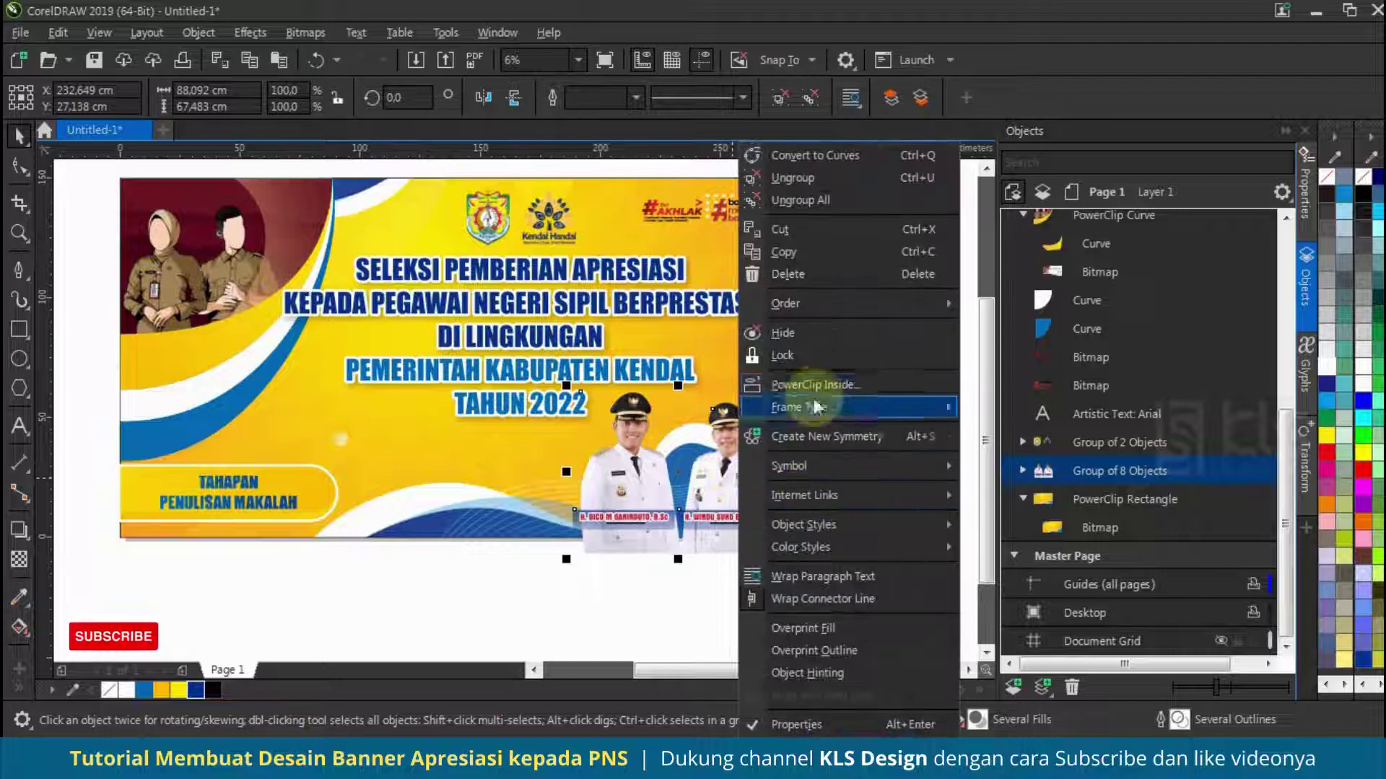
left_click(801, 385)
left_click(785, 418)
left_click(785, 428)
left_click(783, 432)
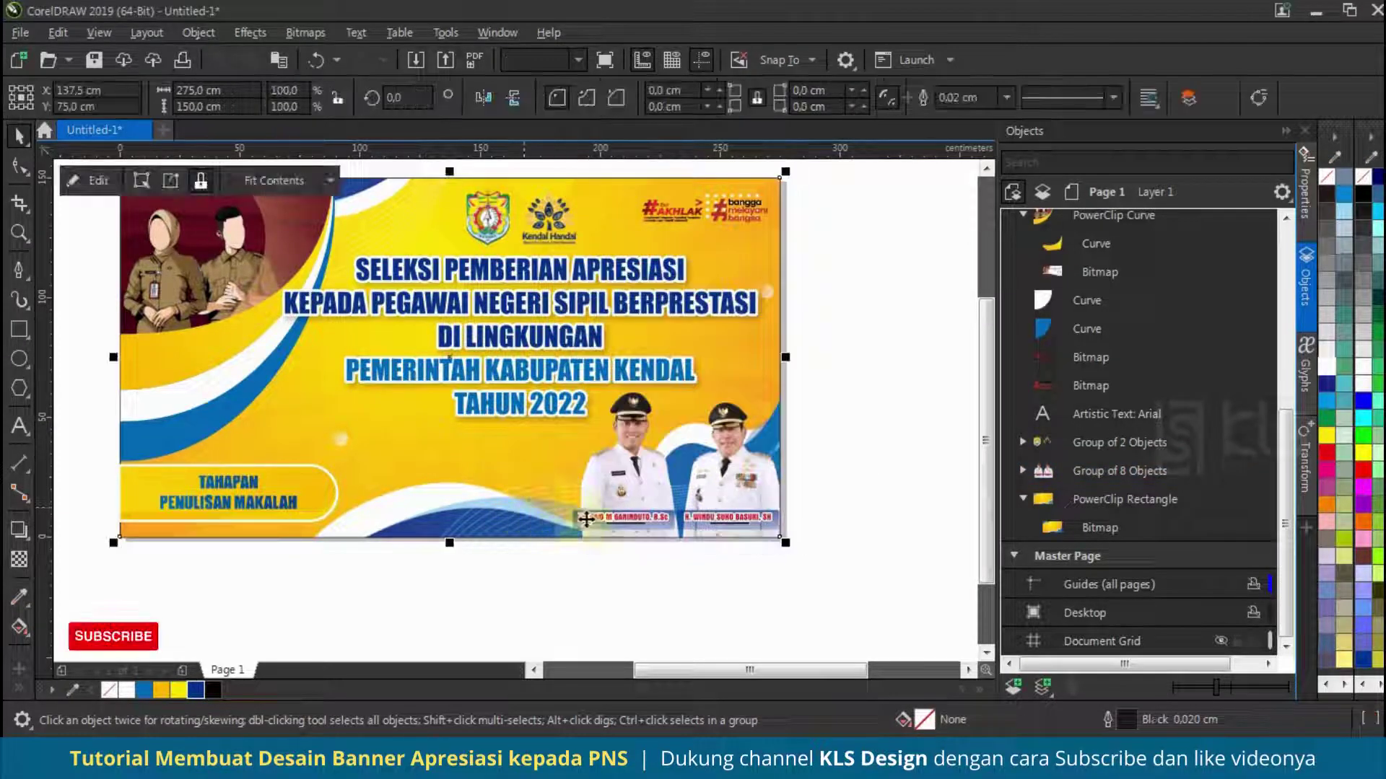
left_click(834, 516)
Move the clipped portrait group about 2 cm left within the banner background.
left_click(767, 505)
left_click(1048, 498)
scroll(726, 493, "up", 1)
left_click_drag(744, 499, 733, 498)
scroll(794, 512, "down", 2)
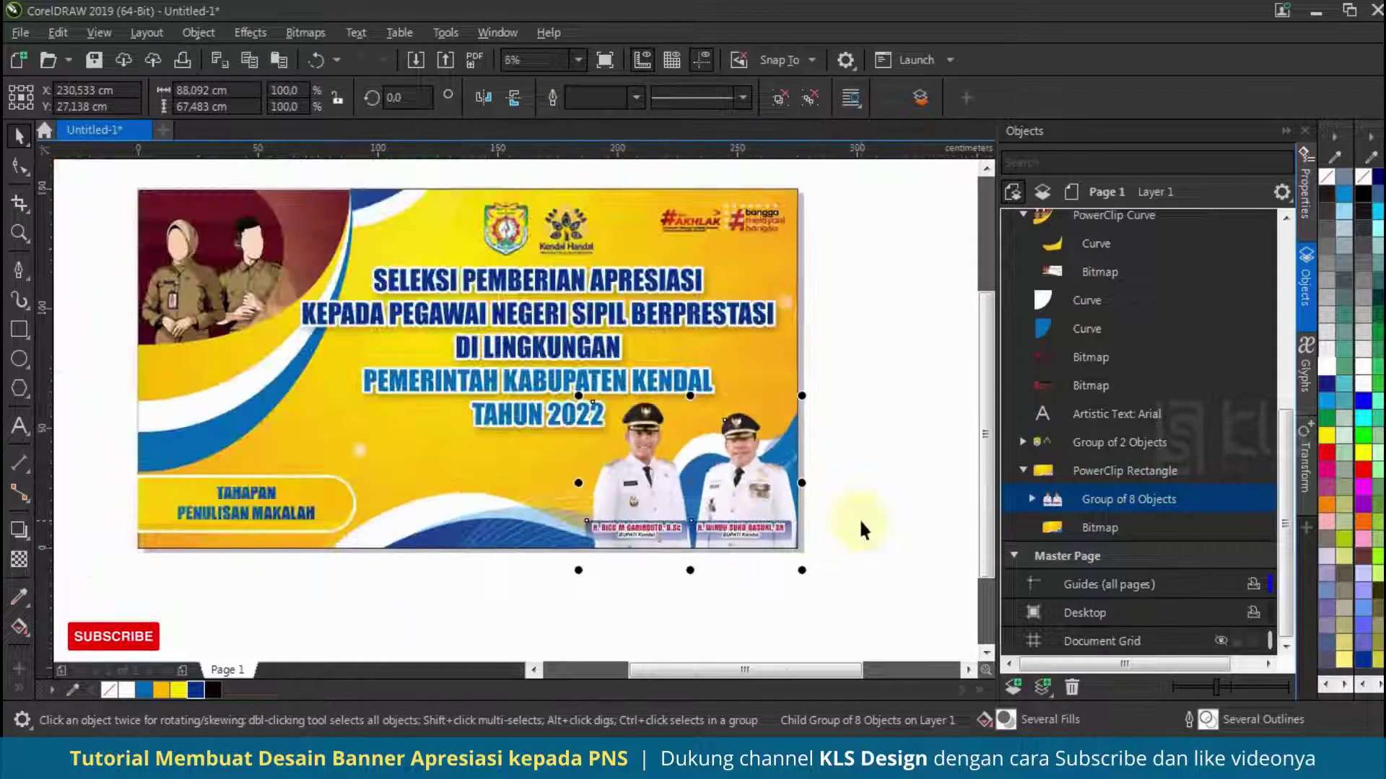
left_click(866, 514)
Move the "KENDAL, 30 NOVEMBER 2022" text to the banner's lower middle and scale it down to about 70 cm wide.
scroll(736, 489, "up", 2)
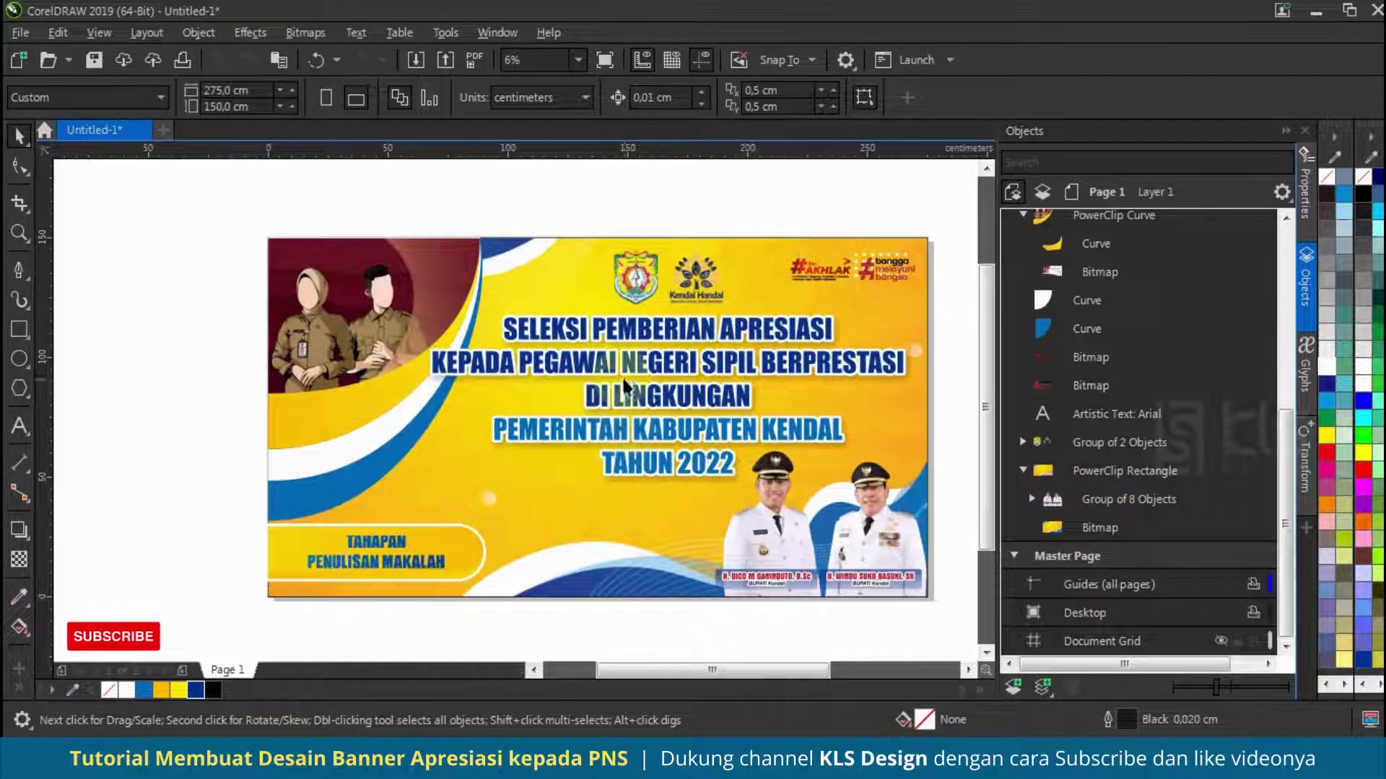
scroll(357, 274, "down", 2)
left_click(765, 221)
left_click_drag(765, 221, 502, 441)
scroll(700, 425, "up", 1)
left_click_drag(710, 438, 535, 430)
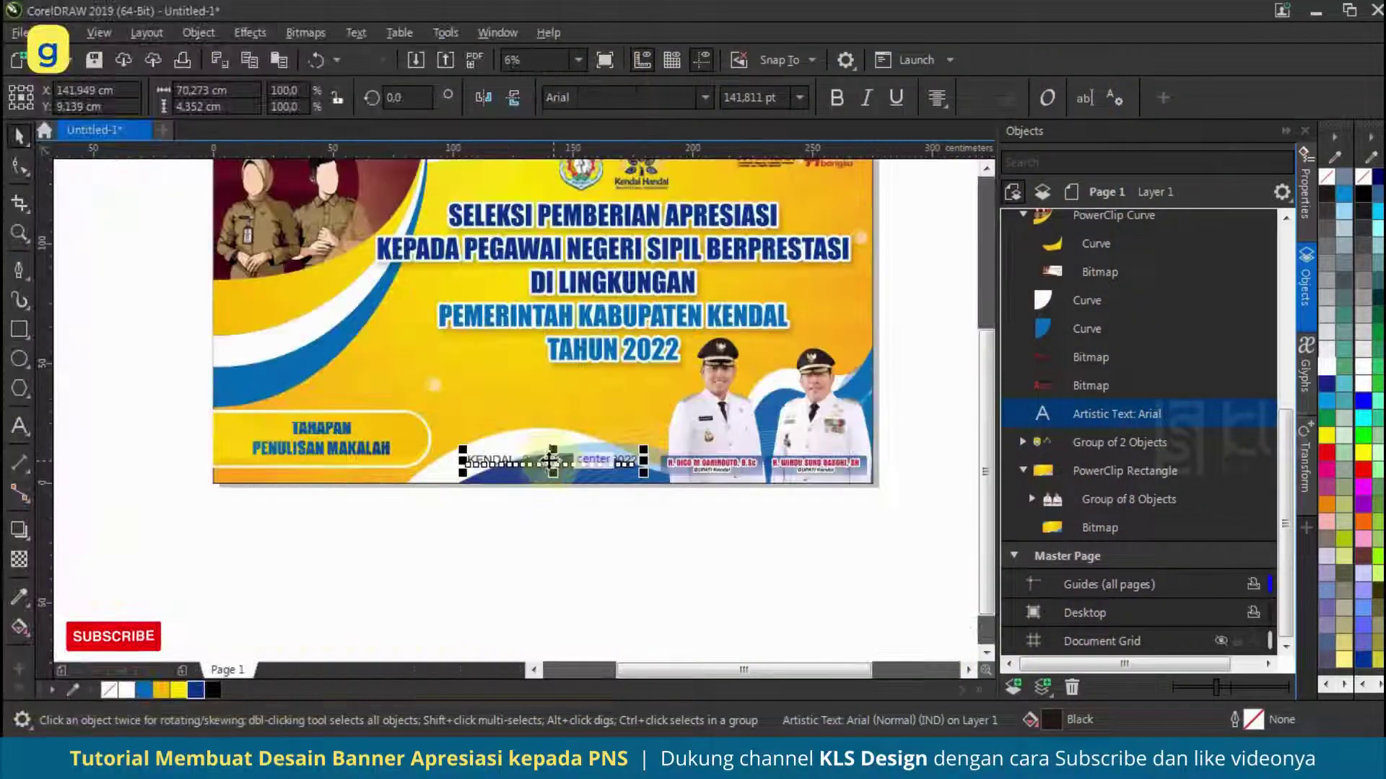
Lower the date text slightly toward the banner's bottom edge and center it horizontally on the background.
scroll(608, 475, "up", 1)
left_click_drag(599, 447, 600, 459)
left_click(545, 384, "shift")
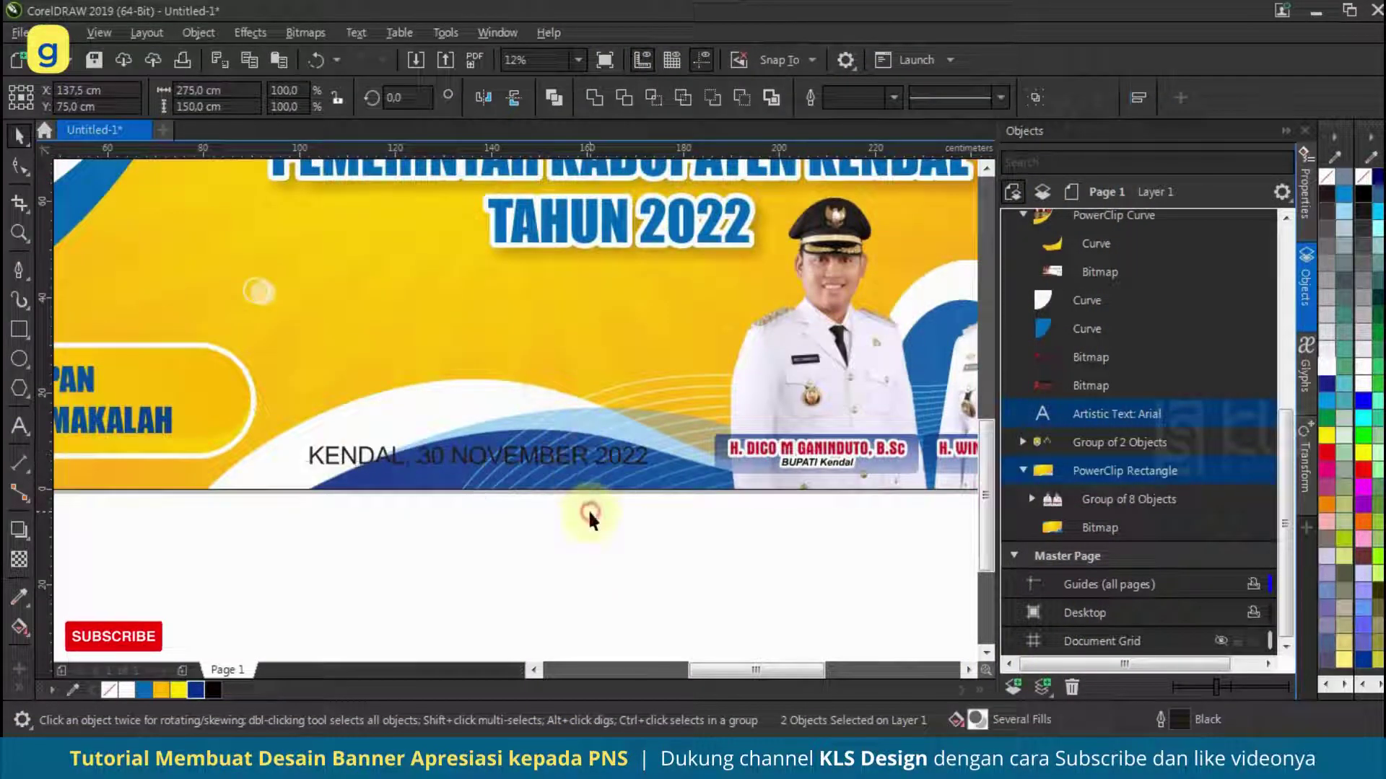
left_click(587, 509)
Draw a plate with fully rounded ends over the date, about 77 by 8 cm, filled yellow C3 M0 Y91 K0 without outline.
left_click(19, 330)
left_click_drag(296, 437, 664, 476)
left_click(126, 690)
right_click(109, 690)
left_click(19, 165)
left_click_drag(662, 437, 659, 456)
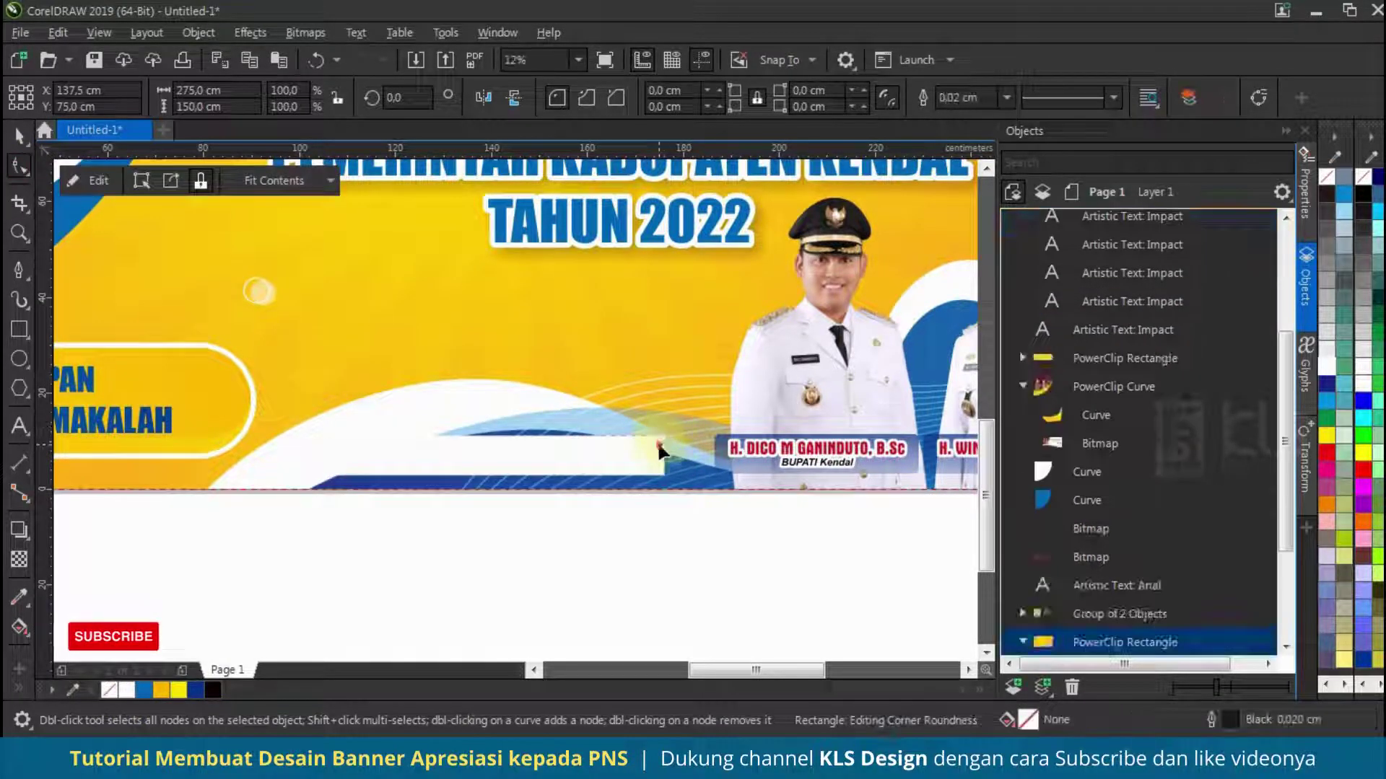
left_click(20, 135)
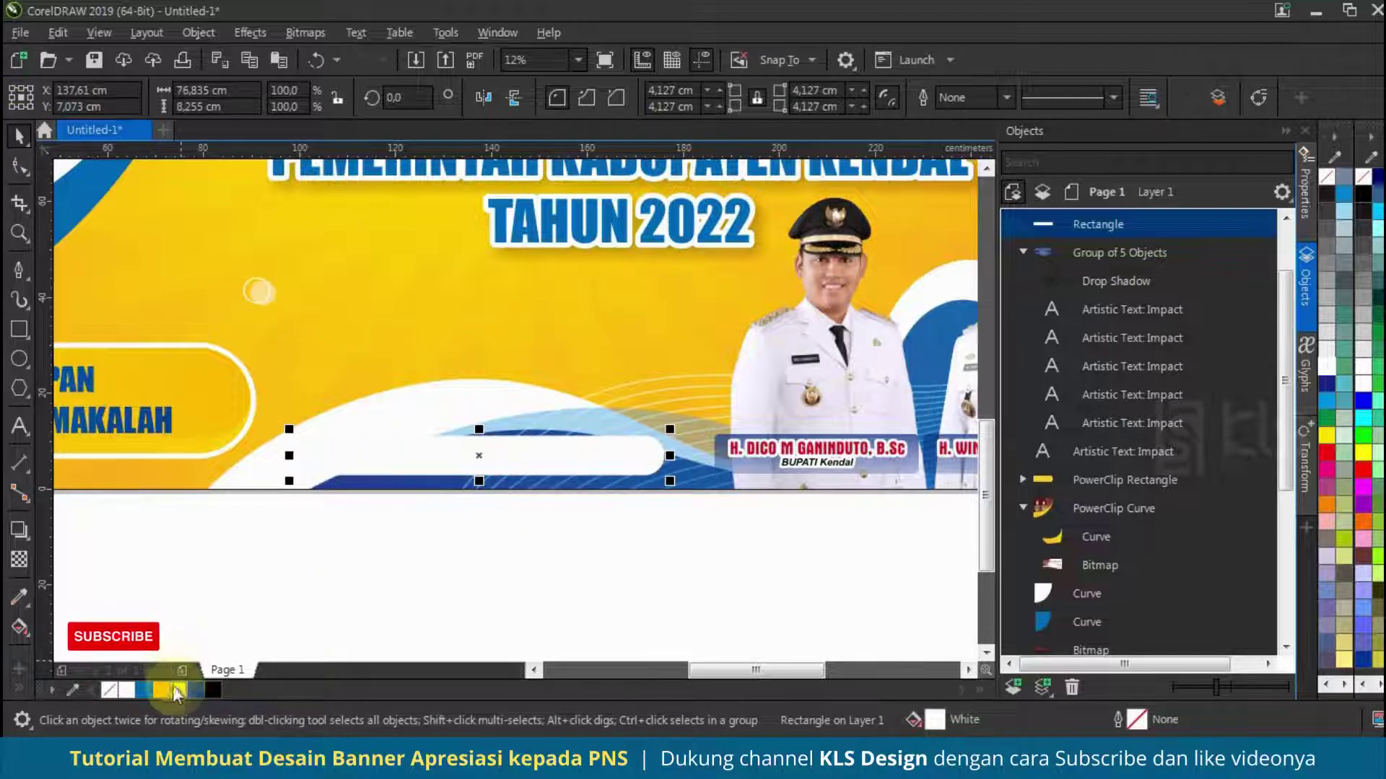
left_click(179, 689)
Order the yellow plate behind the date text and just in front of the banner background.
scroll(1087, 303, "up", 1)
left_click_drag(1086, 366, 1076, 521)
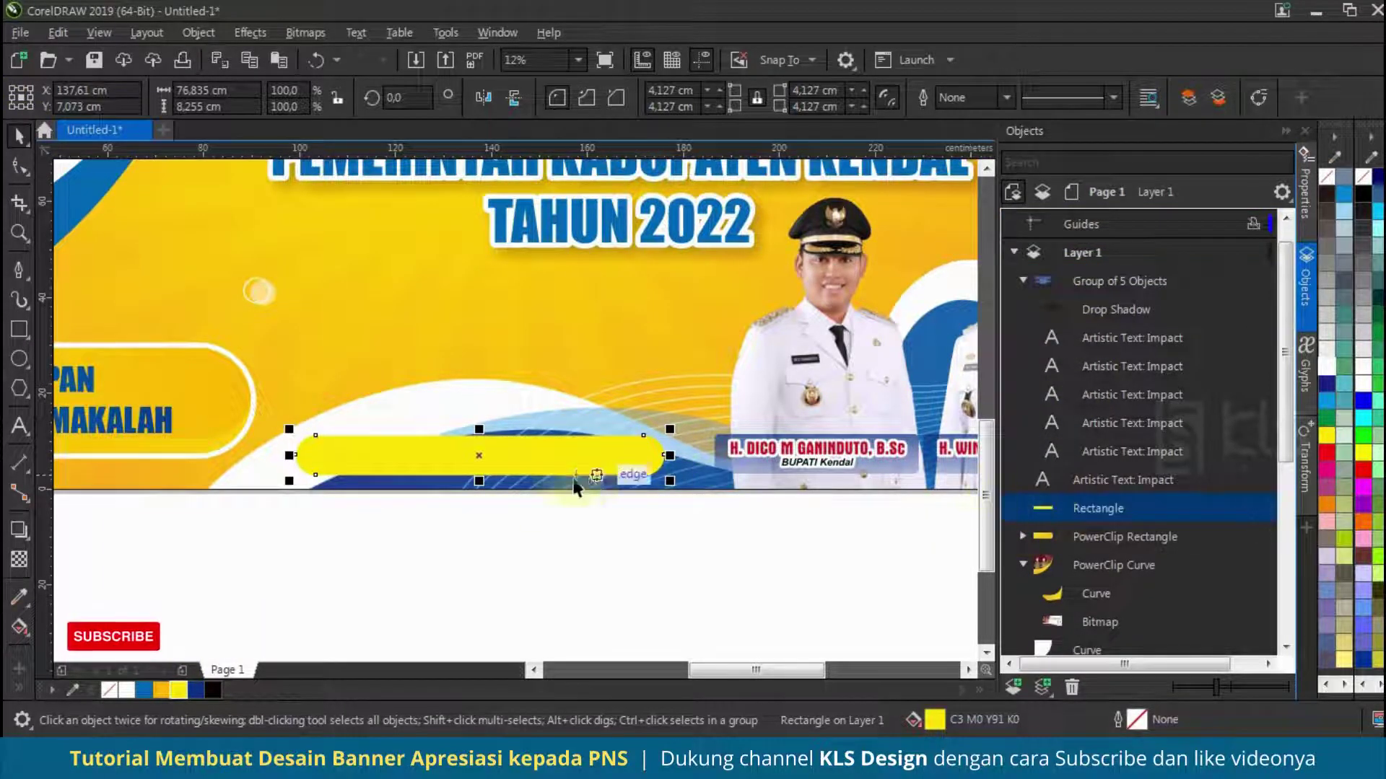
key("shift+Page_Down")
key("ctrl+Page_Up")
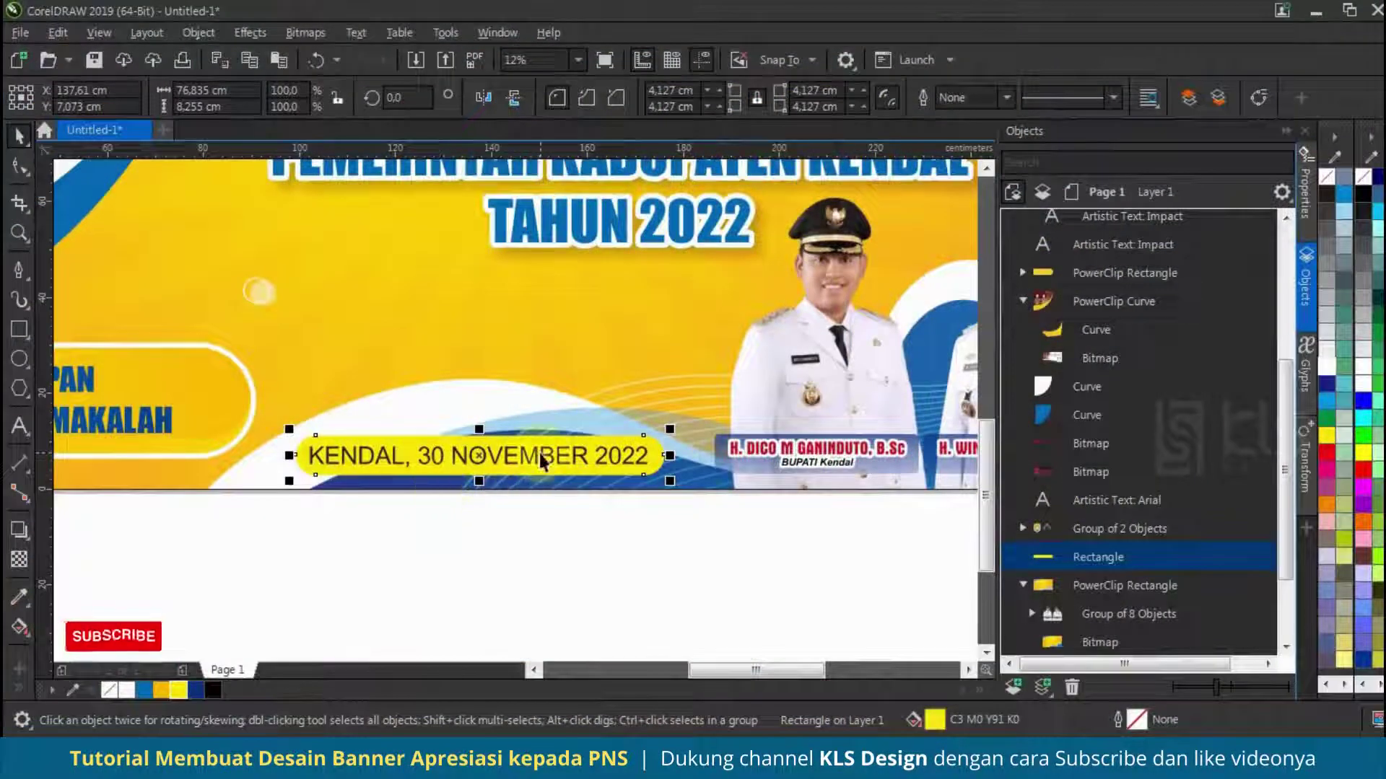
Make the date text bold and scale it down slightly to fit inside the yellow plate.
left_click(539, 453)
left_click(743, 101)
left_click_drag(657, 440, 643, 418)
Group all 13 banner objects and place a duplicate of the group directly below the original.
scroll(538, 489, "down", 1)
scroll(542, 496, "down", 1)
left_click_drag(766, 522, 341, 267)
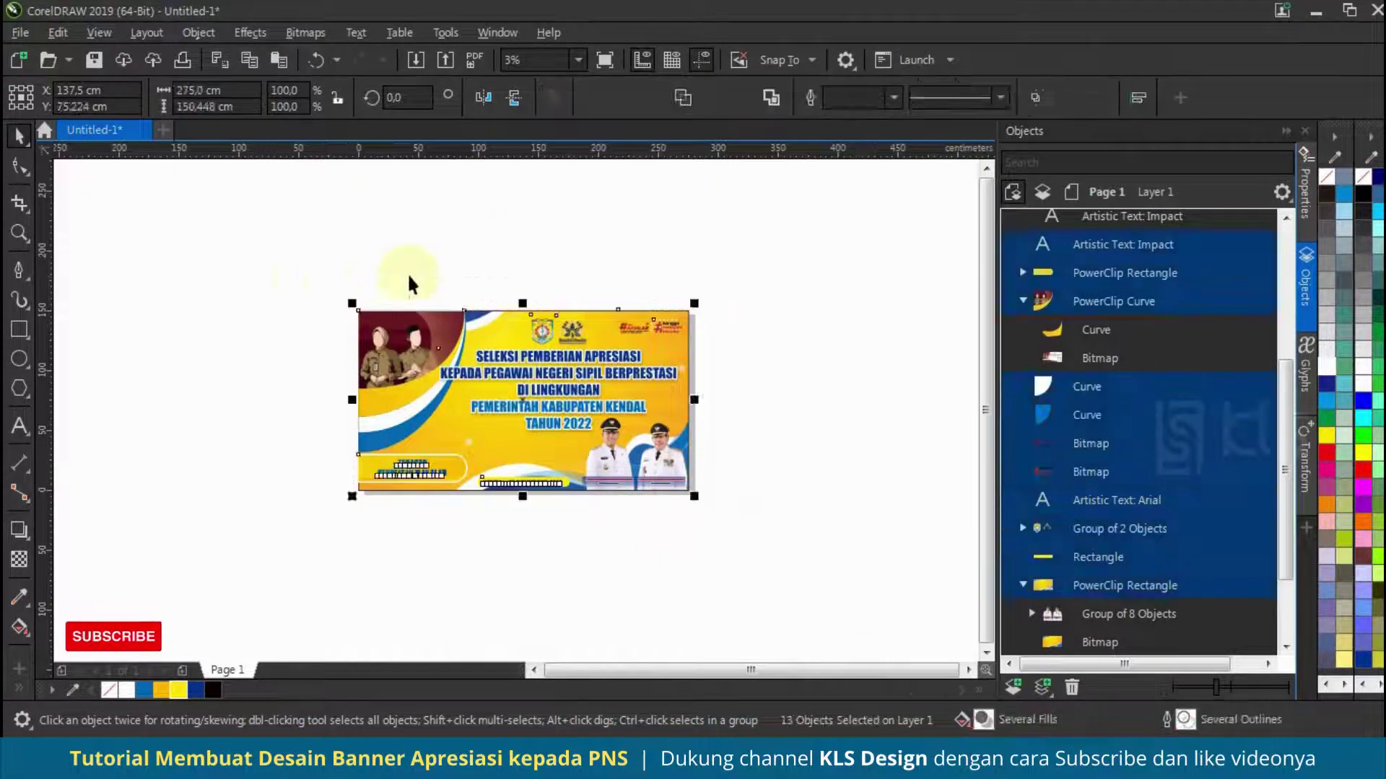
scroll(486, 289, "down", 1)
key("ctrl+g")
left_click_drag(535, 303, 539, 412)
right_click(538, 412)
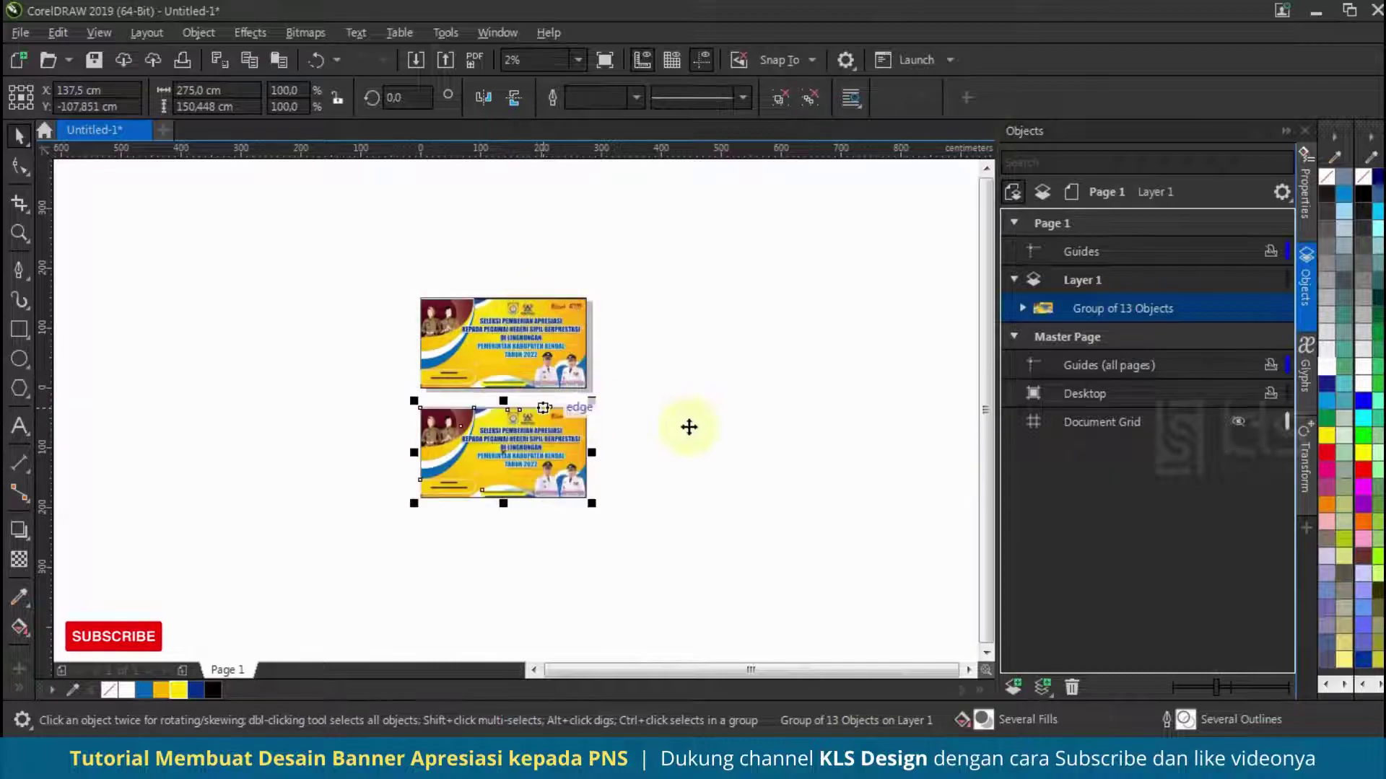
left_click(659, 427)
Ungroup the lower banner copy into its separate objects.
scroll(532, 467, "up", 2)
left_click(500, 563)
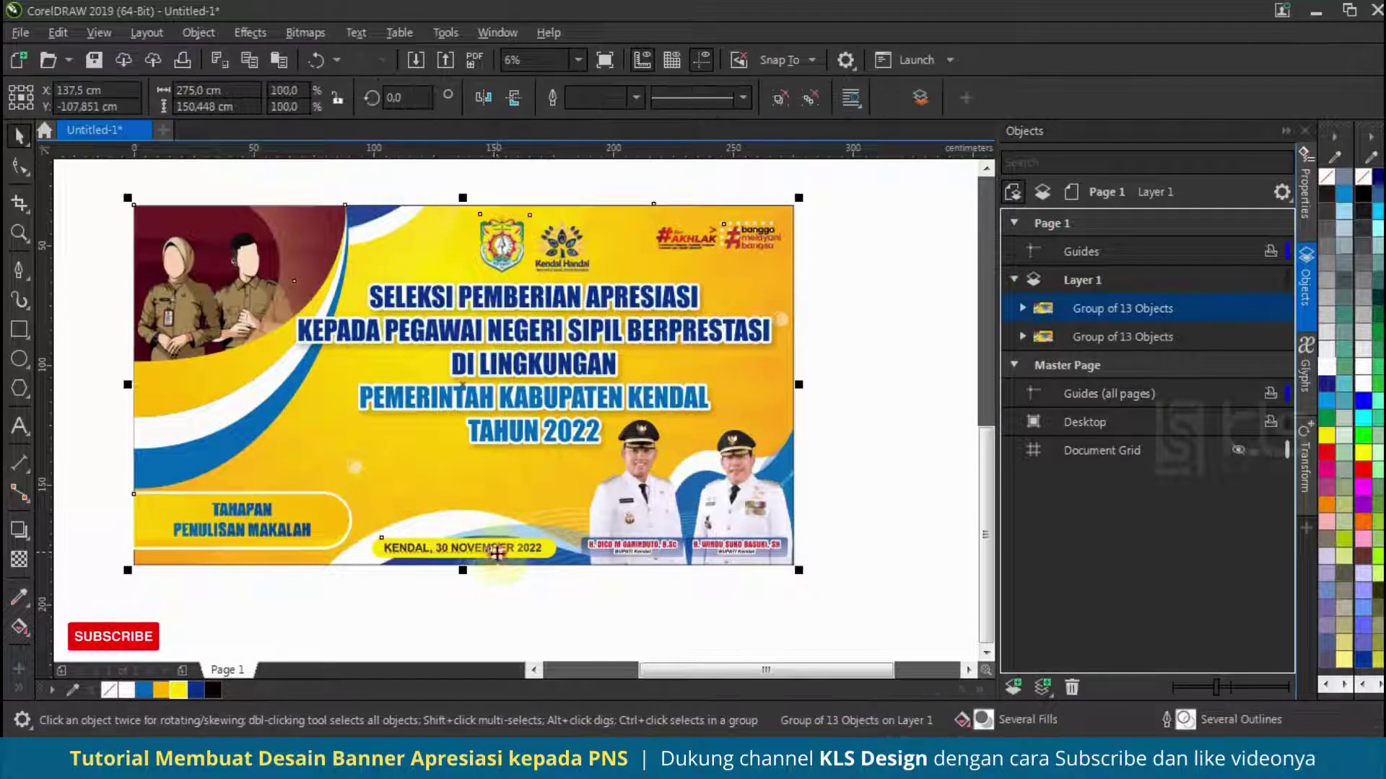
left_click(774, 98)
left_click_drag(586, 596, 370, 508)
scroll(632, 476, "down", 1)
Move the officials' portrait group out of the lower banner's background PowerClip to its lower-left corner, in front of everything.
left_click(633, 482)
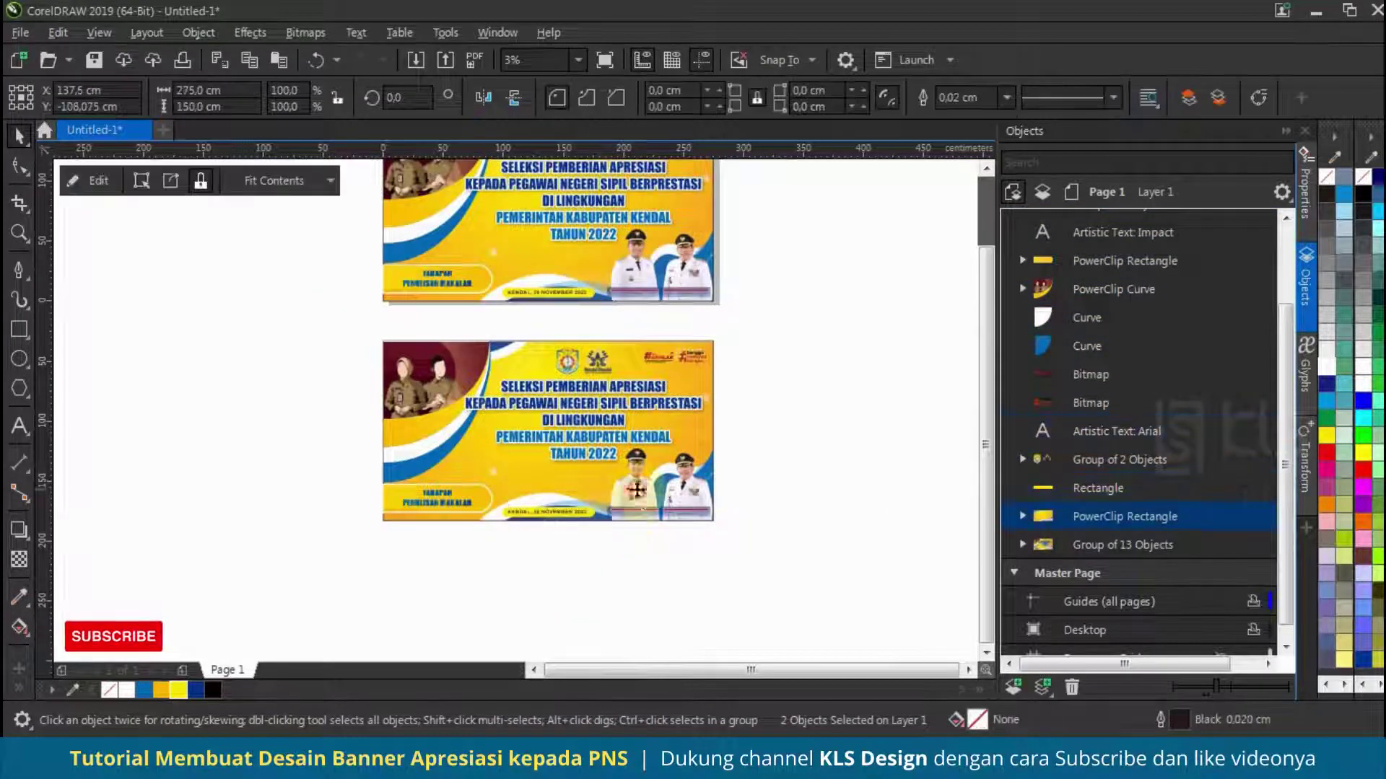
left_click(1023, 516)
left_click(1074, 545)
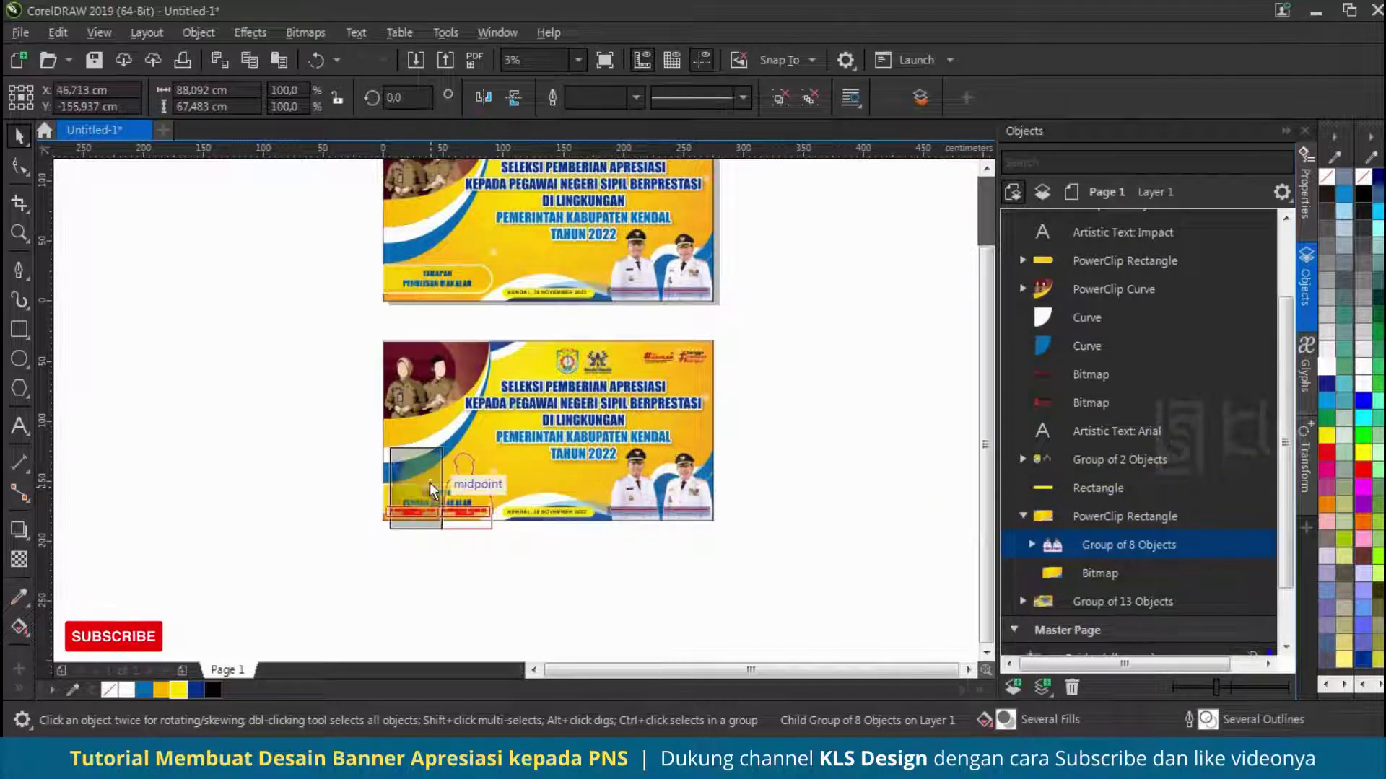
scroll(422, 480, "up", 1)
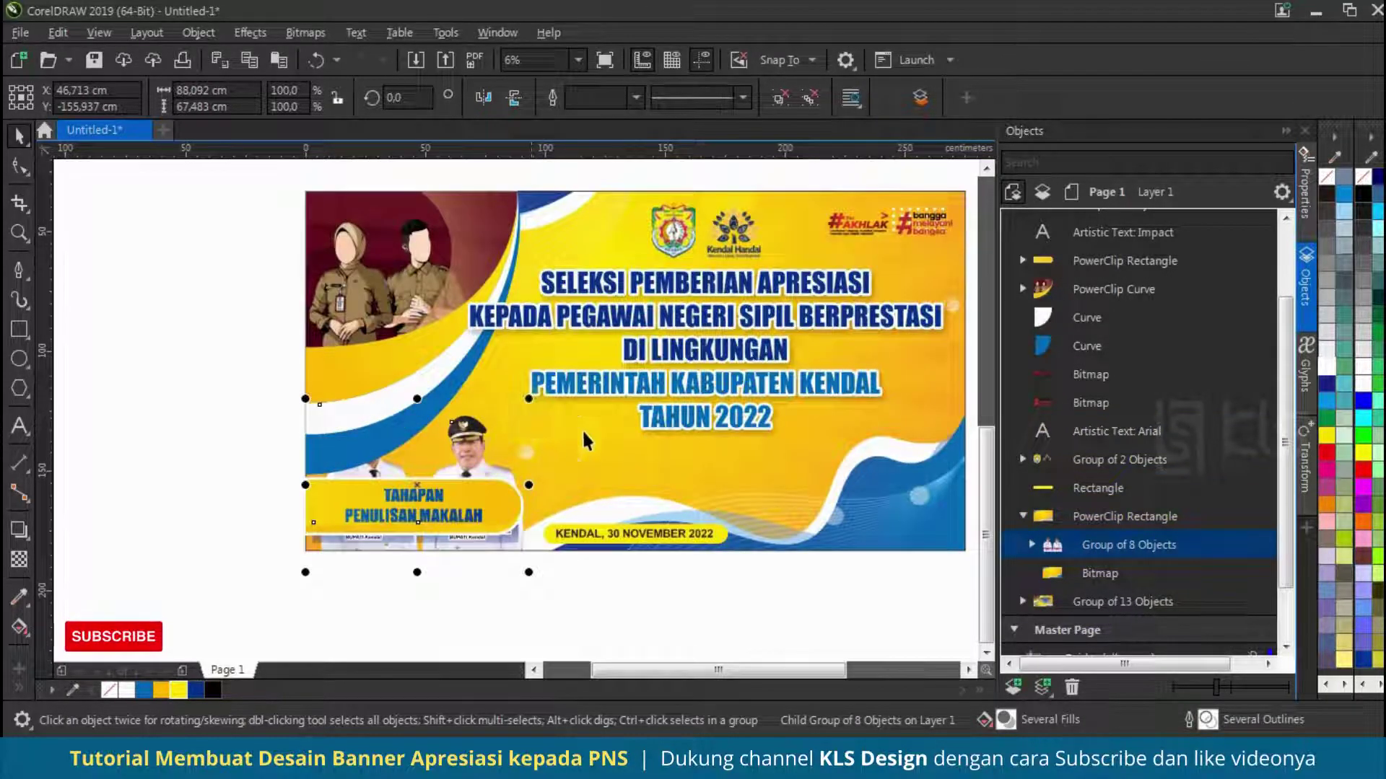
key("shift+Page_Up")
Enlarge the officials' portrait group to about 105 by 80.5 cm and fit it into the banner's lower-left corner.
left_click_drag(529, 400, 558, 362)
left_click_drag(477, 456, 461, 436)
left_click_drag(495, 546, 470, 532)
scroll(494, 555, "up", 1)
scroll(470, 532, "down", 1)
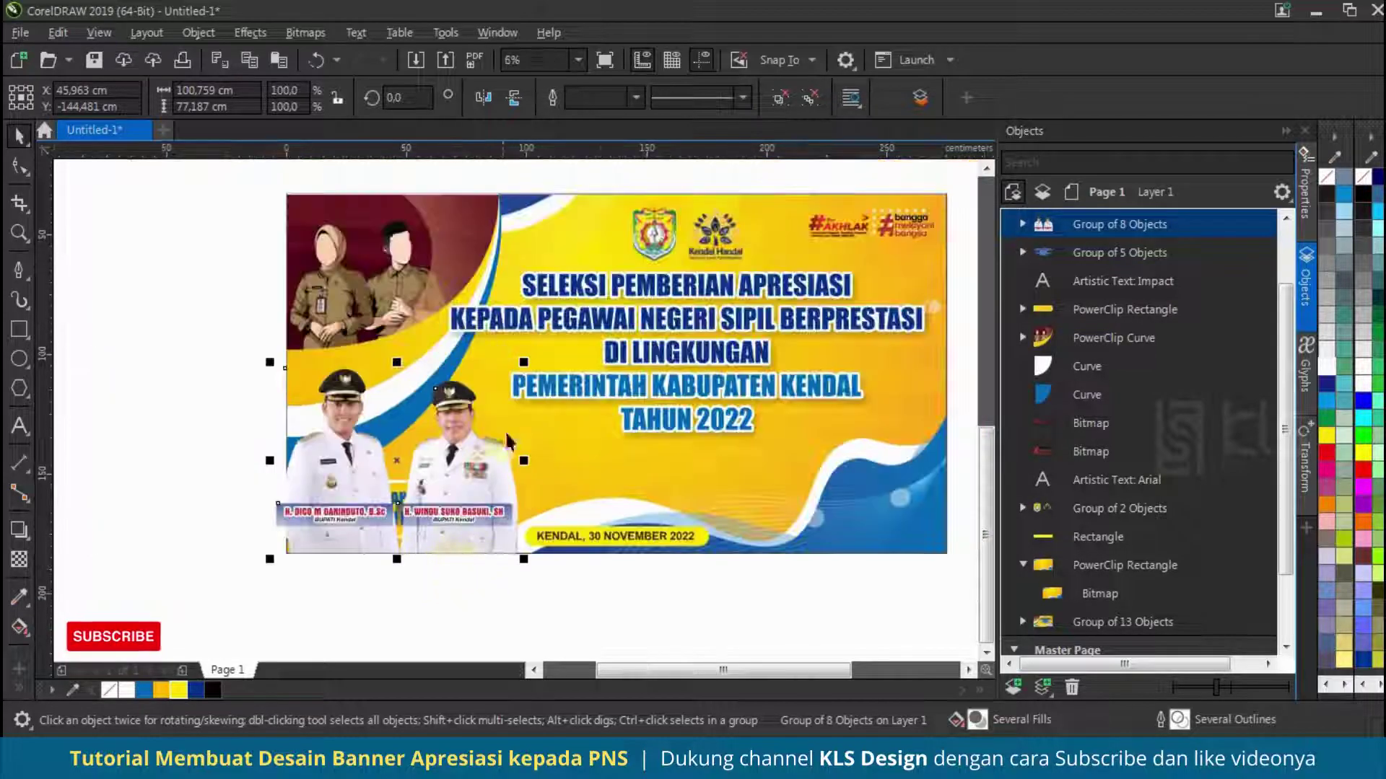
left_click_drag(524, 362, 534, 354)
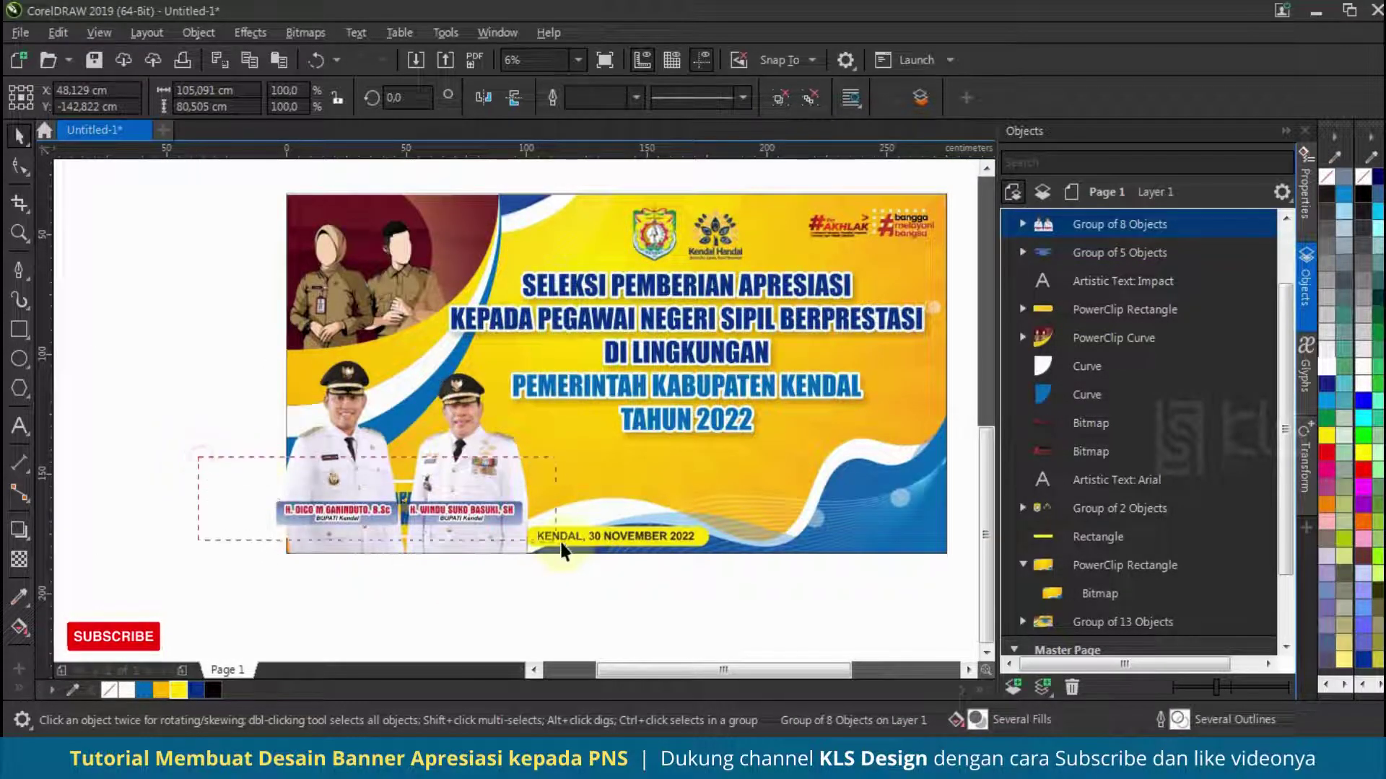
Move the TAHAPAN PENULISAN MAKALAH plate with its text from behind the portraits to the free area below the title.
left_click_drag(550, 546, 548, 545)
left_click_drag(433, 505, 694, 473)
scroll(469, 544, "down", 1)
scroll(740, 545, "up", 1)
Move the date with its yellow plate into the banner's lower-right corner.
left_click_drag(659, 593, 247, 509)
left_click_drag(331, 536, 562, 537)
left_click(587, 603)
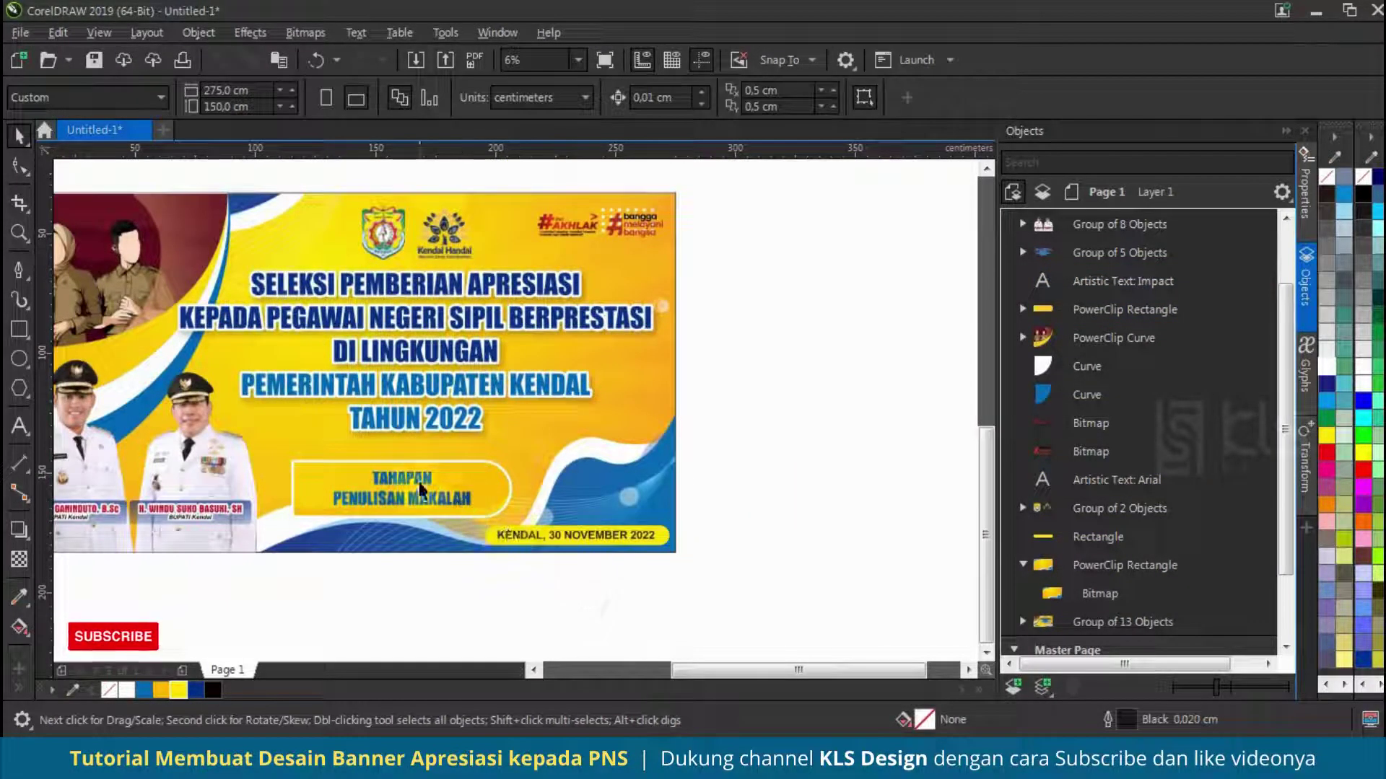
Round all corners of the TAHAPAN plate fully, with a radius of 11.005 cm.
left_click(417, 480)
left_click(19, 166)
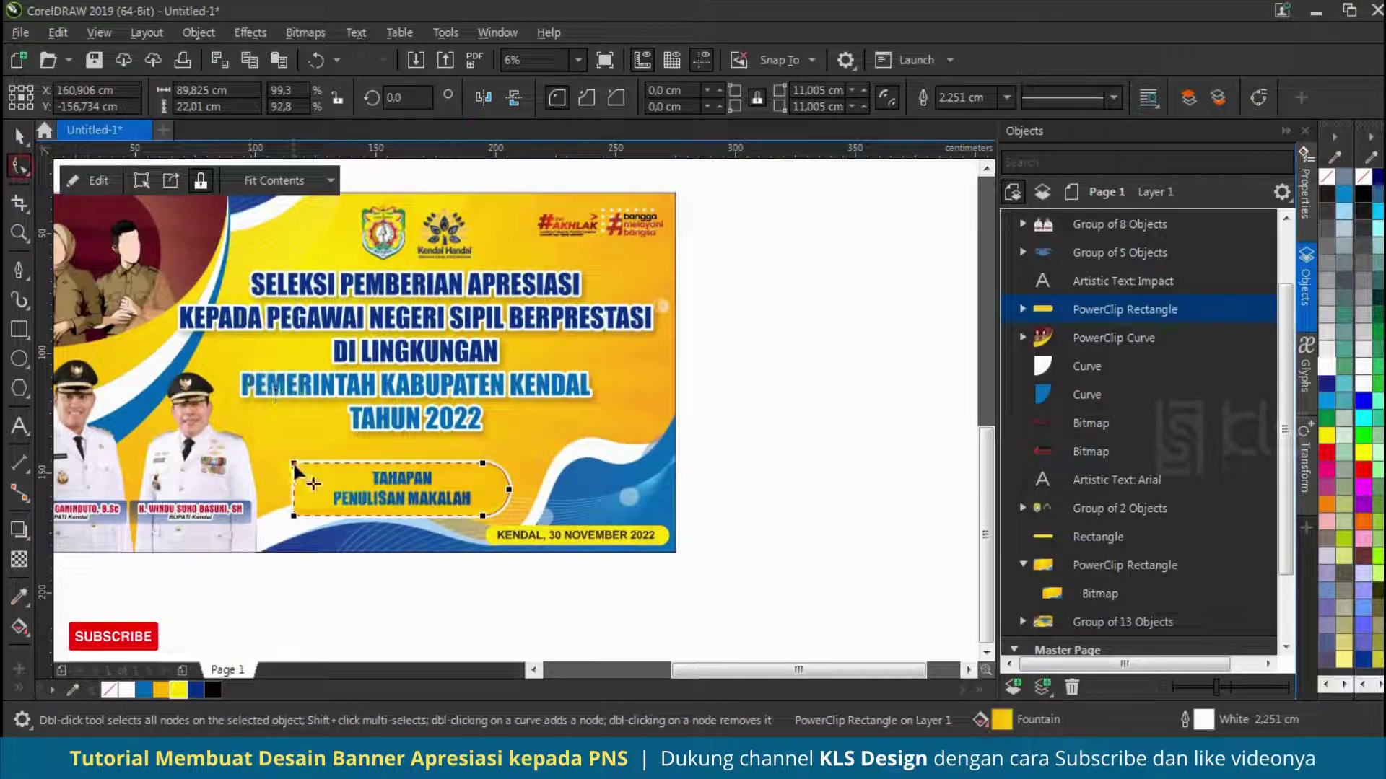
key("space")
left_click(734, 464)
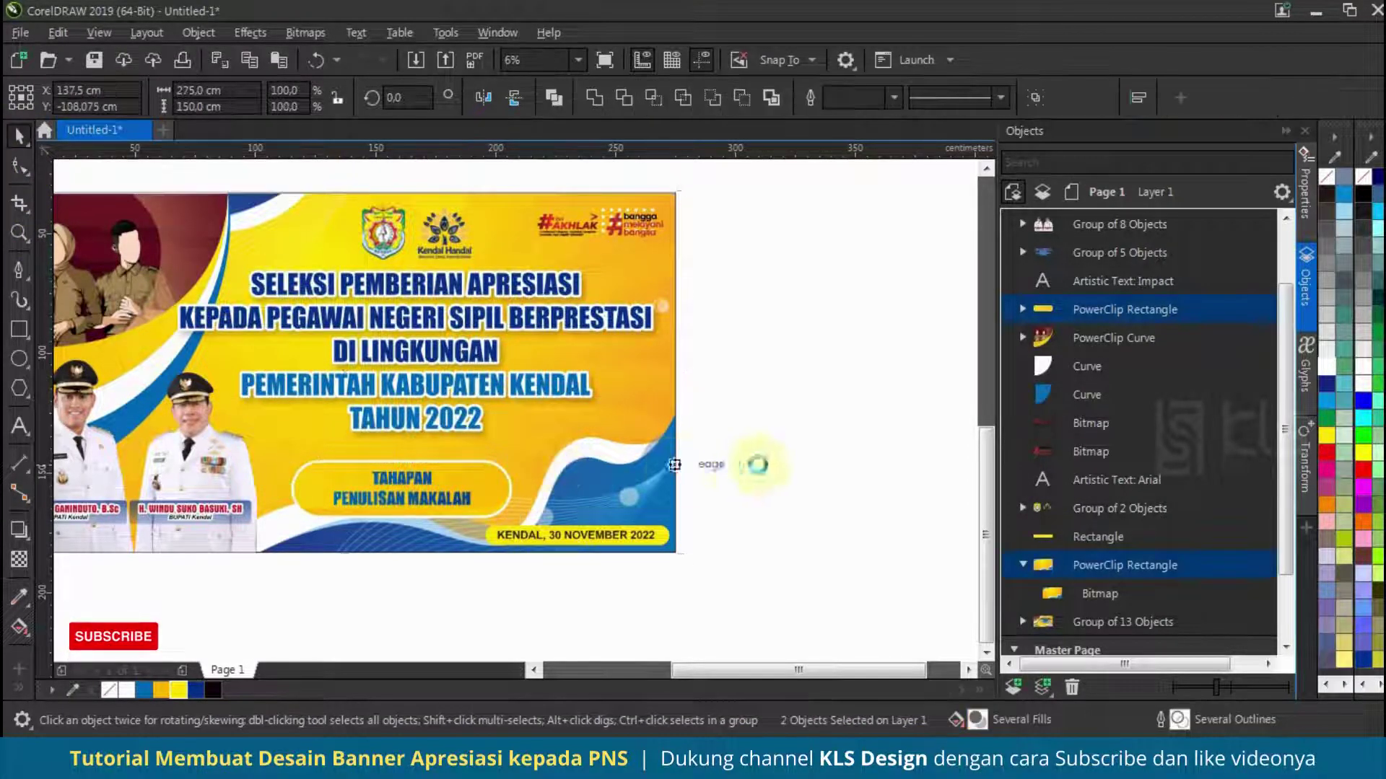
Center the TAHAPAN plate horizontally under the banner title.
scroll(733, 464, "down", 1)
scroll(556, 470, "up", 1)
left_click_drag(517, 472, 609, 473)
left_click(656, 417, "shift")
key("c")
left_click(918, 402)
Reduce the TAHAPAN plate's height to about 15.4 cm.
left_click(718, 491)
scroll(641, 462, "up", 1)
key("F12")
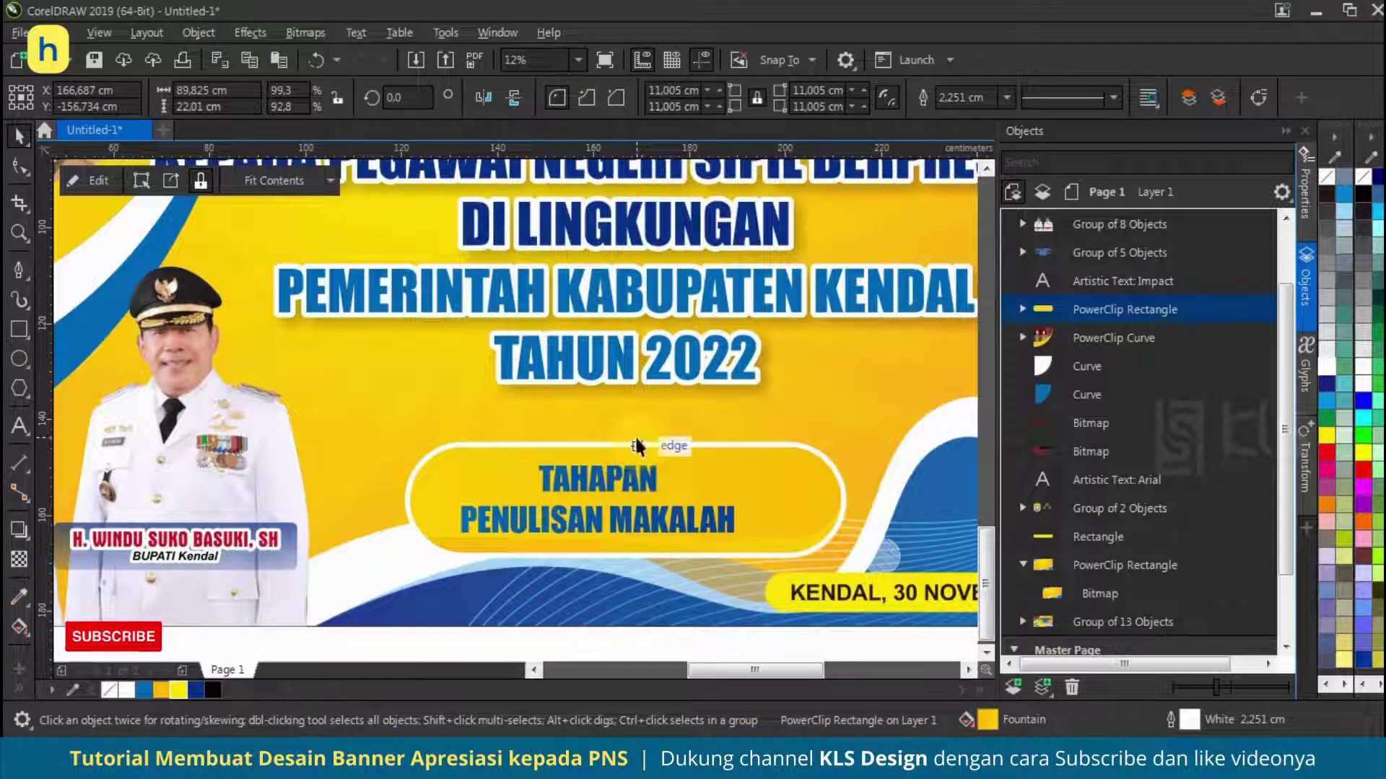
left_click(735, 392)
left_click(734, 480)
left_click_drag(624, 442, 640, 463)
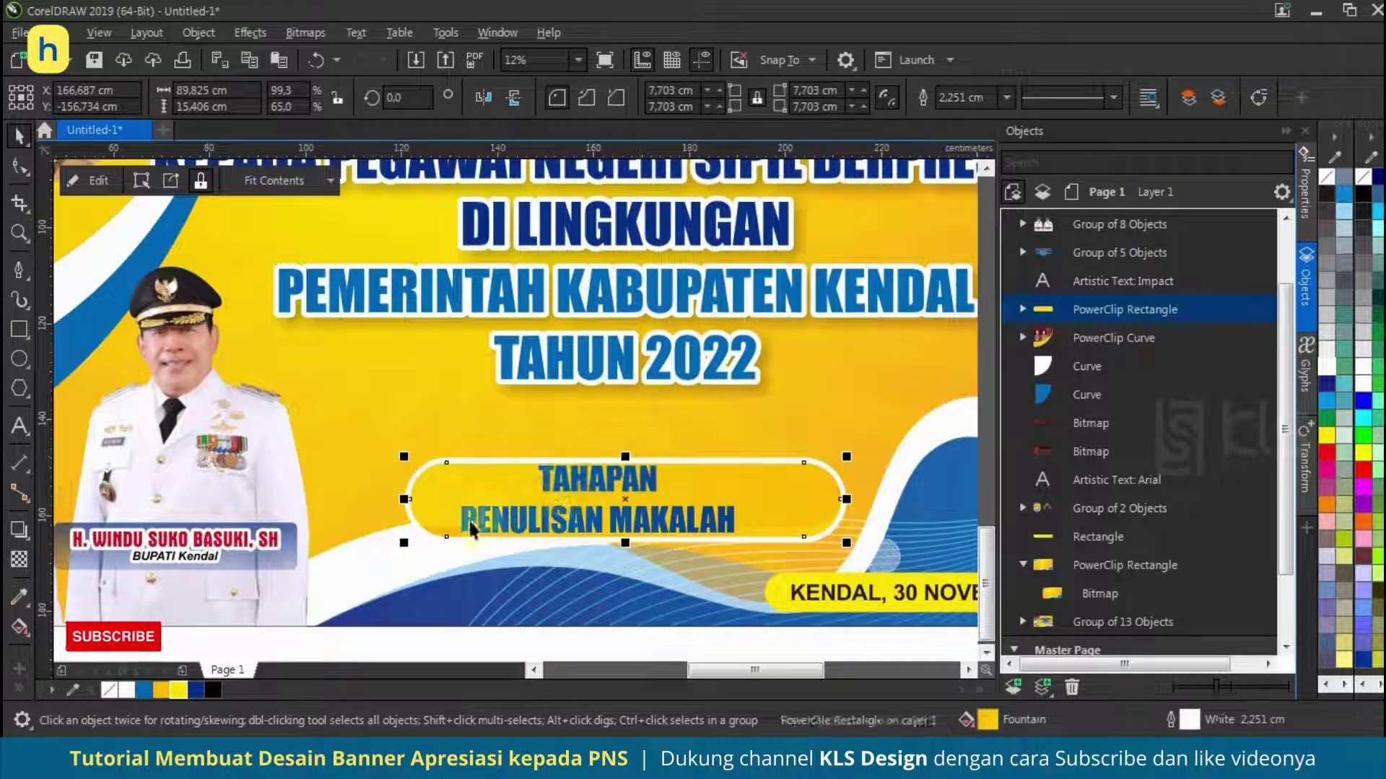
Put TAHAPAN PENULISAN MAKALAH on a single line and center the text on its plate.
double_click(469, 525)
key("BackSpace")
left_click(19, 136)
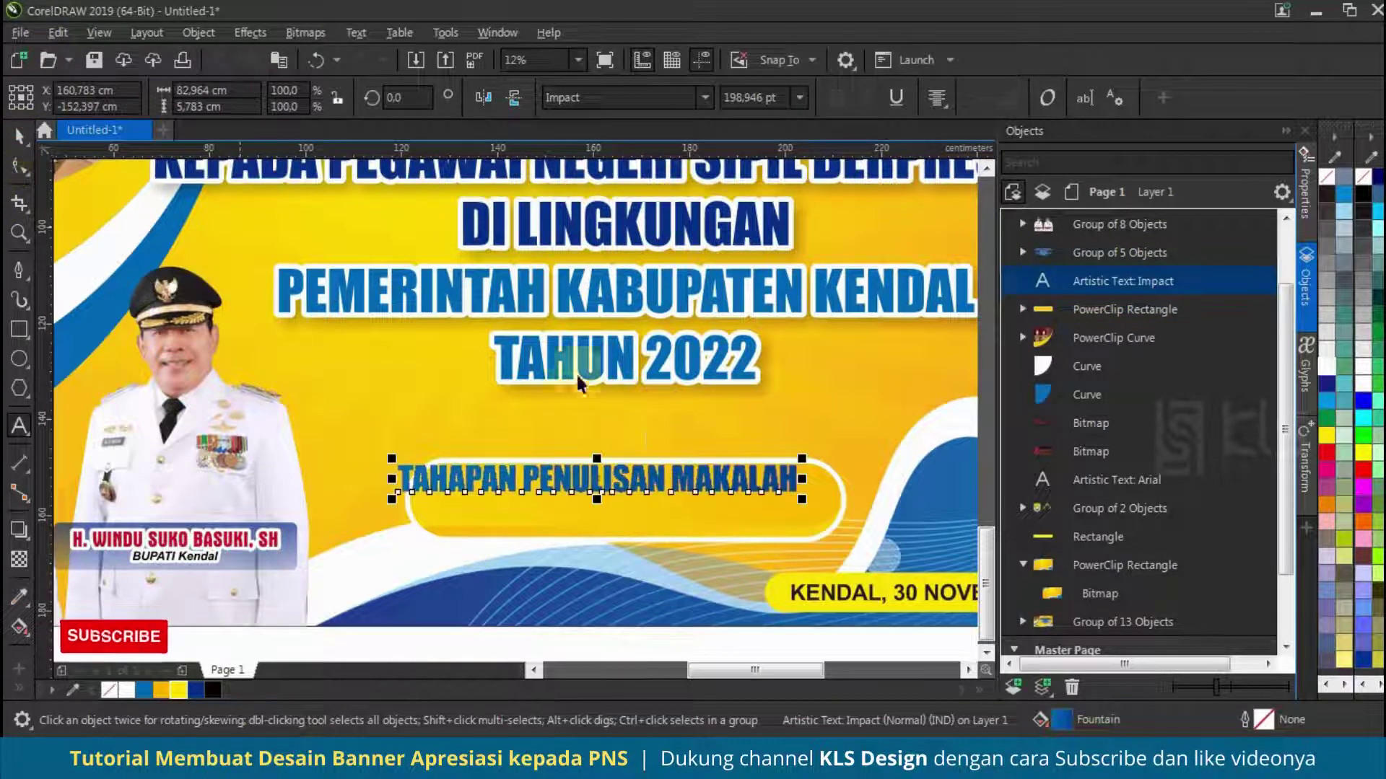
left_click(655, 513, "shift")
key("c")
key("e")
Scale the TAHAPAN text down to about 78.8 cm wide and widen its plate so the text has room on both sides.
left_click(767, 401)
left_click(831, 477)
left_click(804, 504)
mouse_move(830, 480)
left_mouse_down()
mouse_move(822, 469)
mouse_move(810, 482)
mouse_move(875, 497)
mouse_move(824, 469)
left_mouse_up()
left_click(825, 490)
left_click(782, 504)
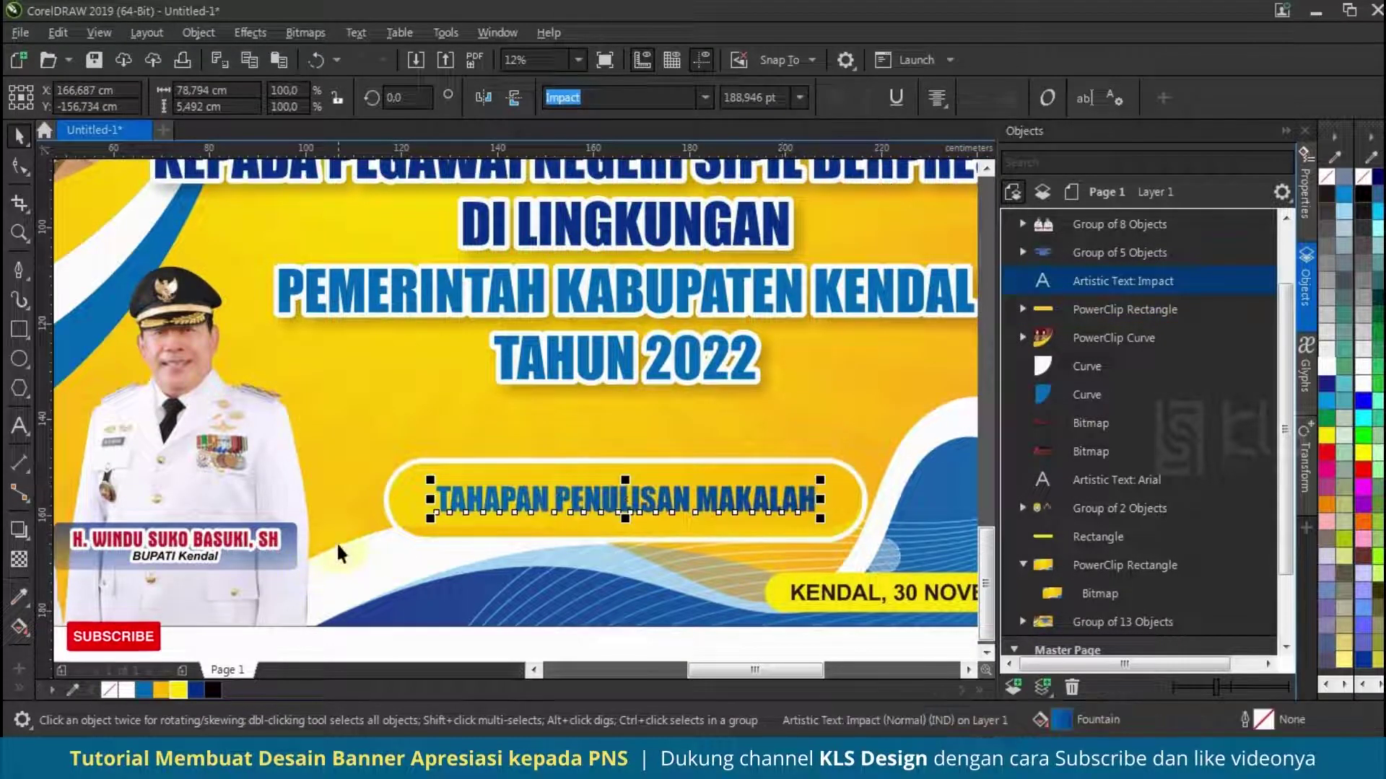
scroll(336, 542, "down", 2)
left_click(789, 465)
left_click(548, 521)
left_click(597, 525, "shift")
left_click(827, 498)
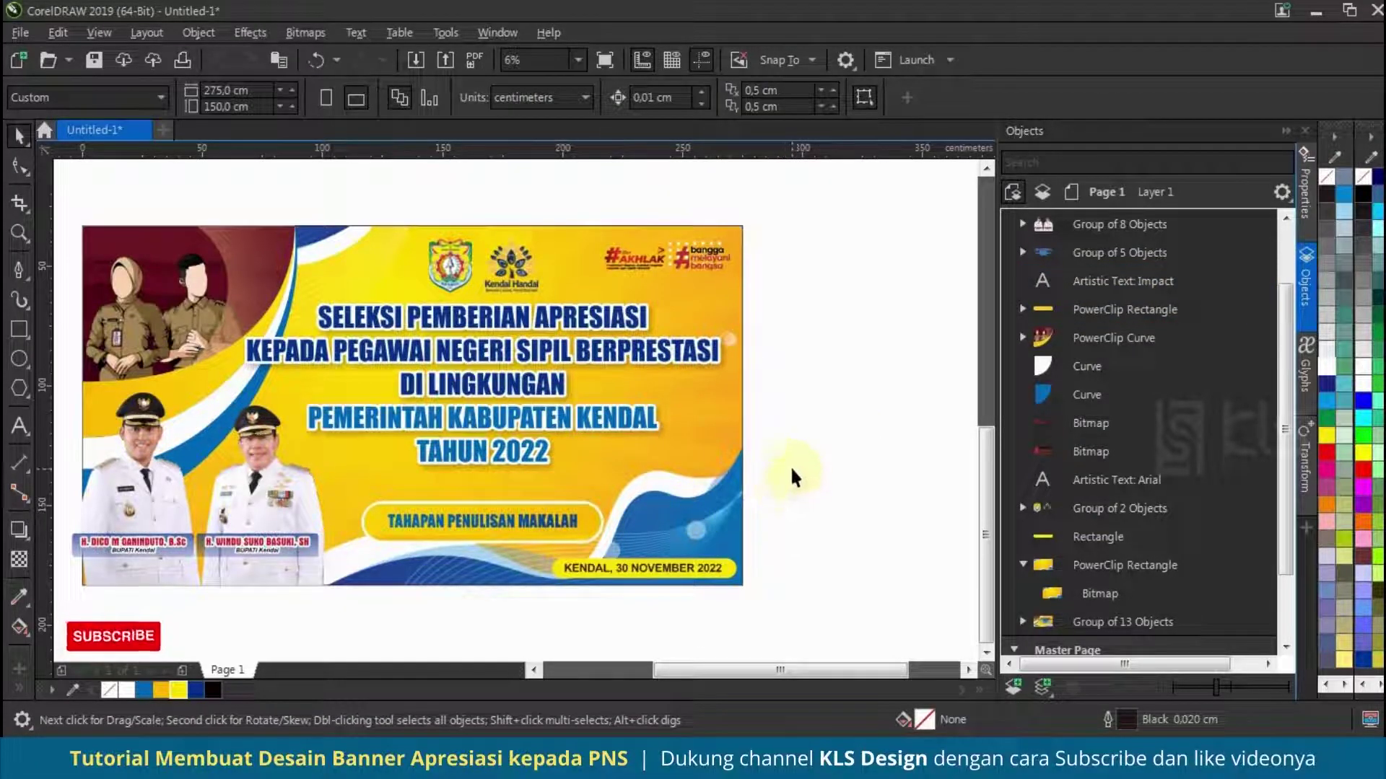
Ungroup the officials' portrait group and shift both name plates with their texts so they lie inside the banner's left edge.
scroll(792, 476, "down", 3)
left_click_drag(466, 318, 467, 312)
left_click(545, 532)
scroll(545, 527, "up", 3)
left_click_drag(381, 465, 725, 547)
scroll(635, 503, "up", 1)
left_click(635, 495)
left_click(774, 98)
left_click_drag(658, 495, 689, 538)
scroll(427, 568, "down", 1)
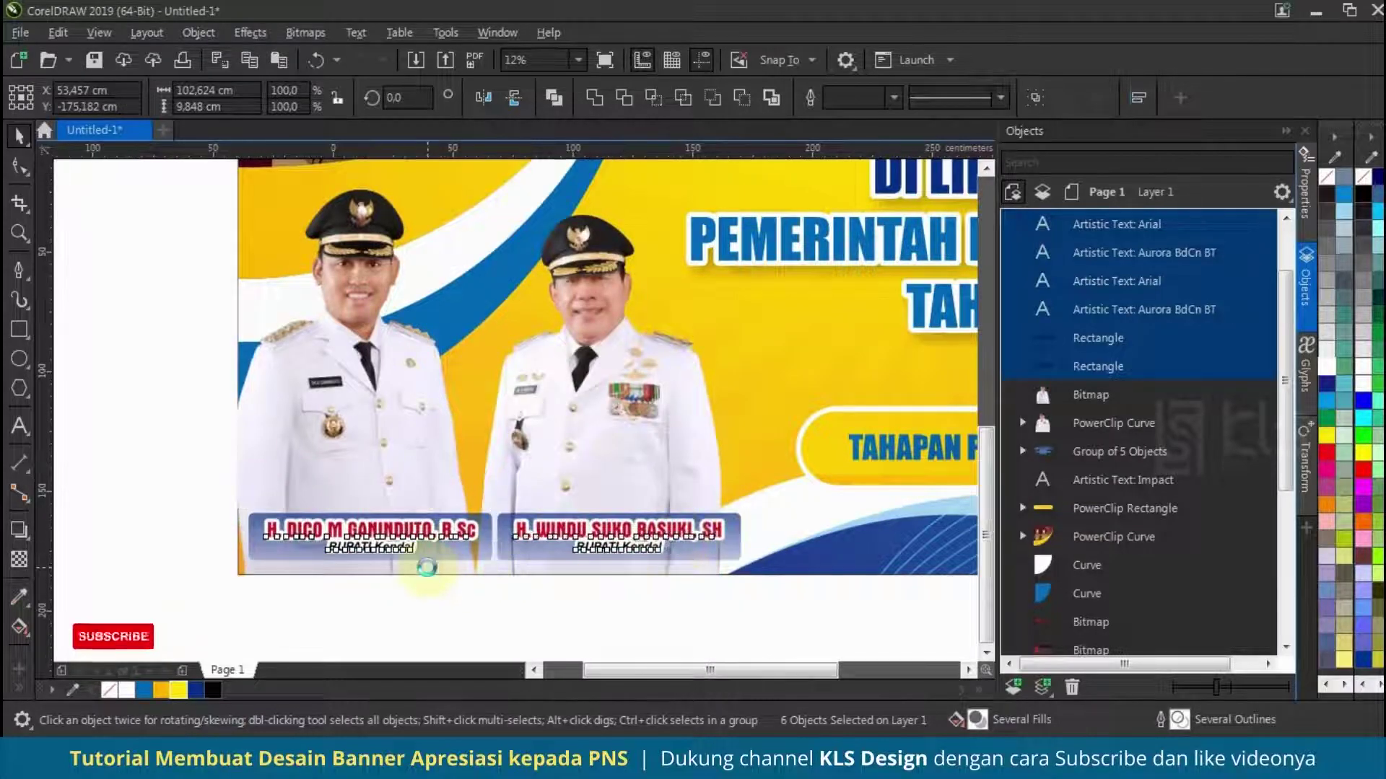
Show both banners in full screen and capture them in a screenshot region of about 648 by 767 pixels.
scroll(427, 567, "down", 4)
left_click_drag(300, 621, 764, 203)
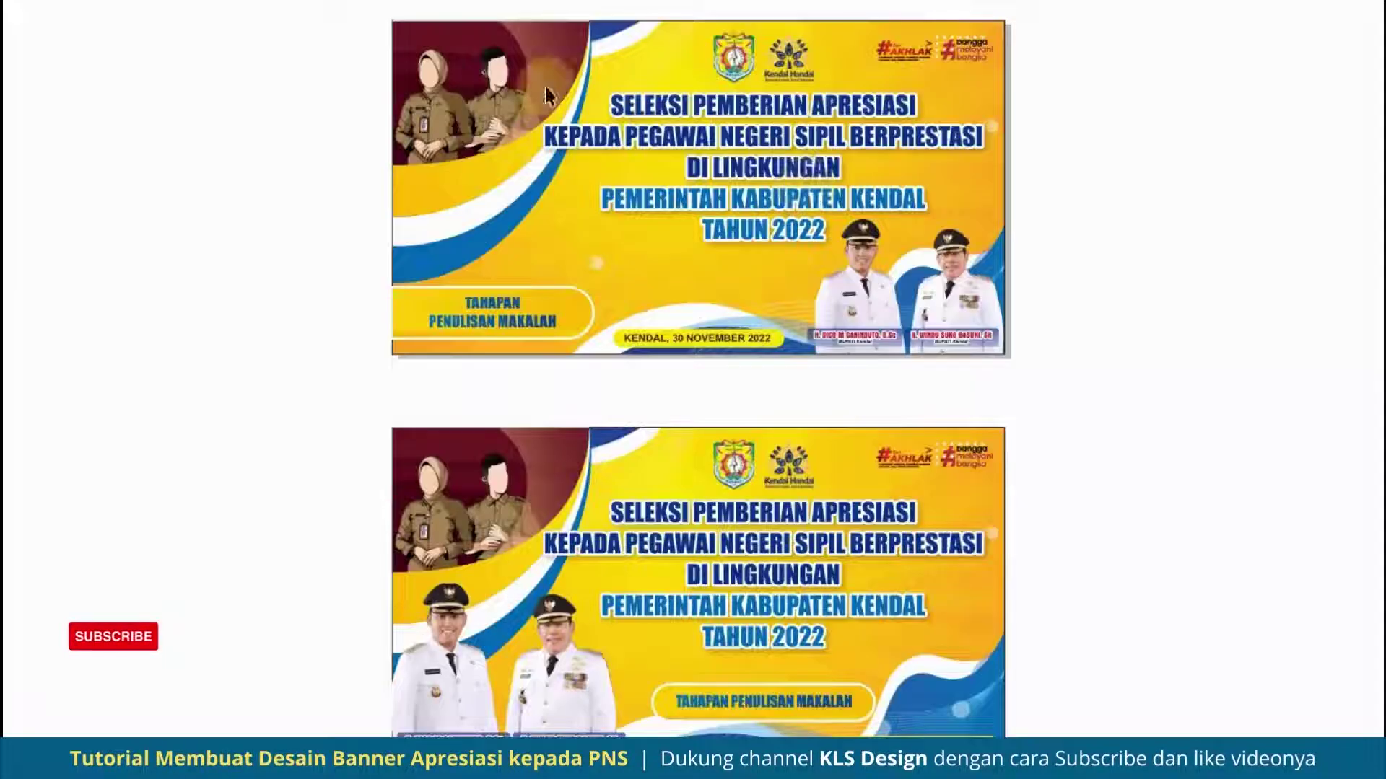
key("Print")
left_click_drag(370, 2, 1027, 778)
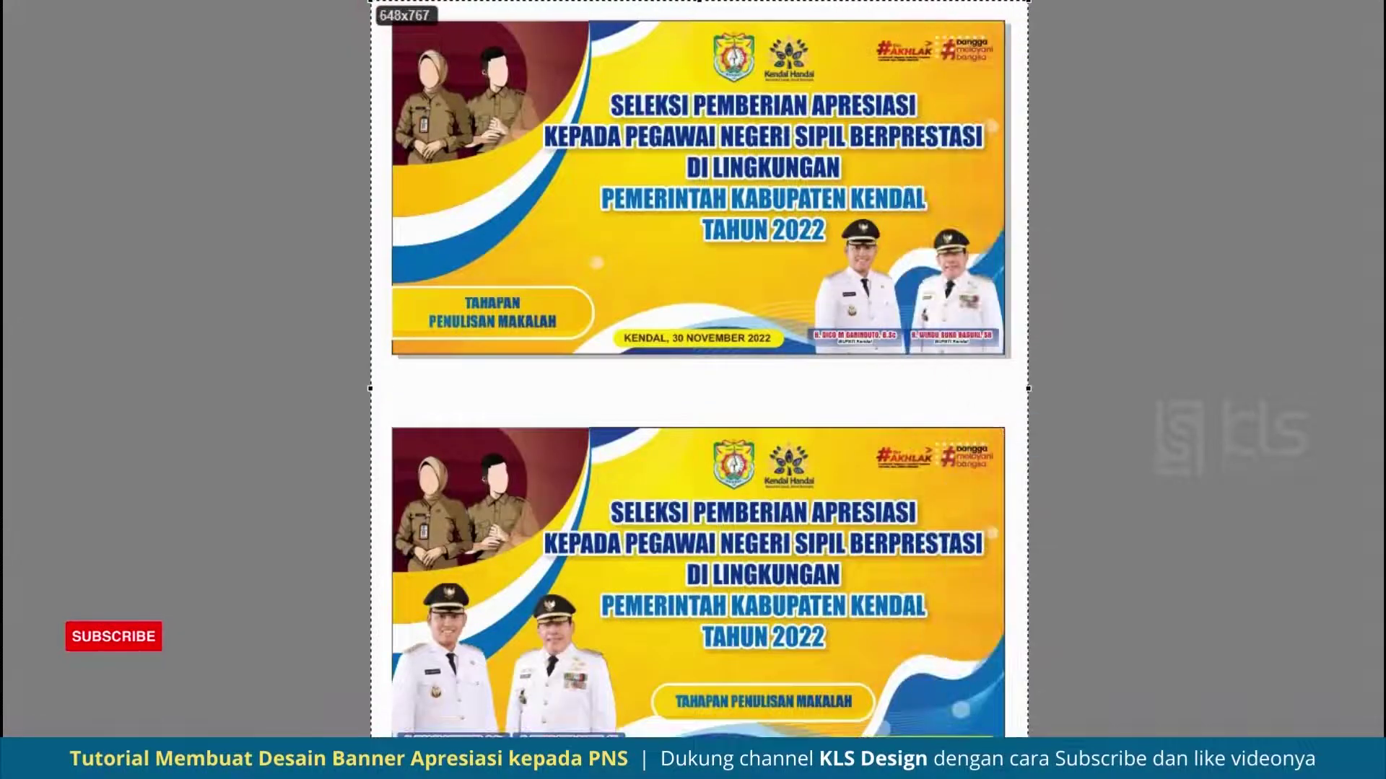